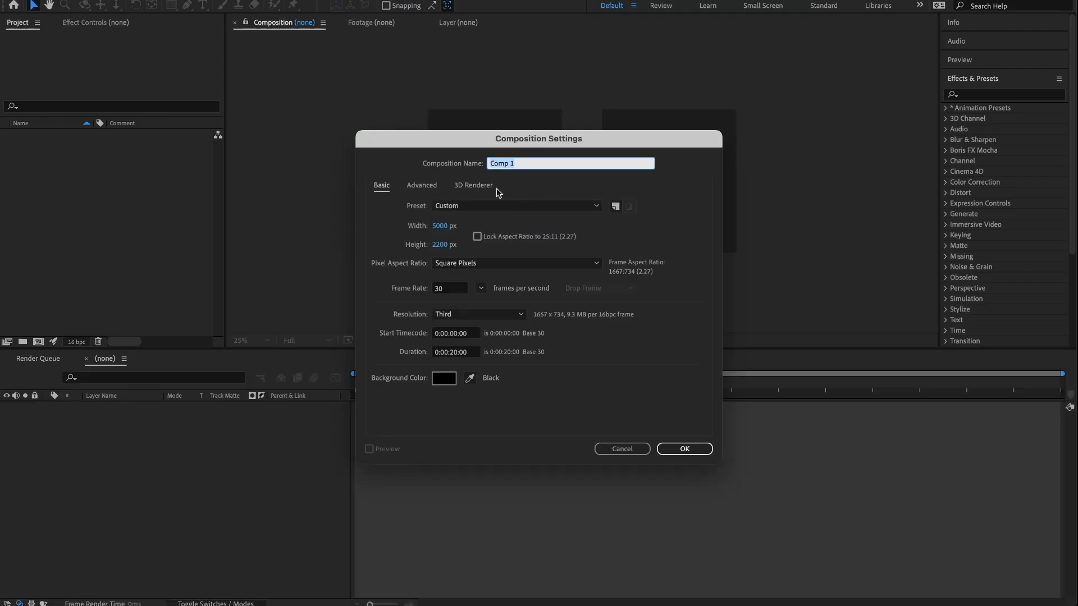
Name the new composition BASE and set its size to 3840 by 2160 px.
text(BASE)
click(440, 226)
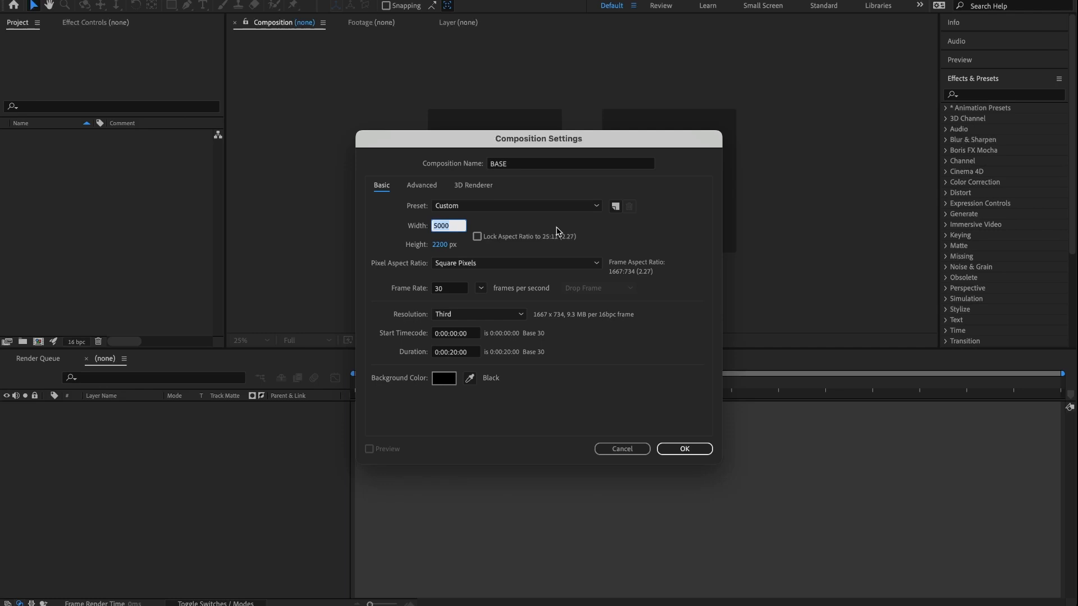
text(3840)
click(439, 243)
text(2160)
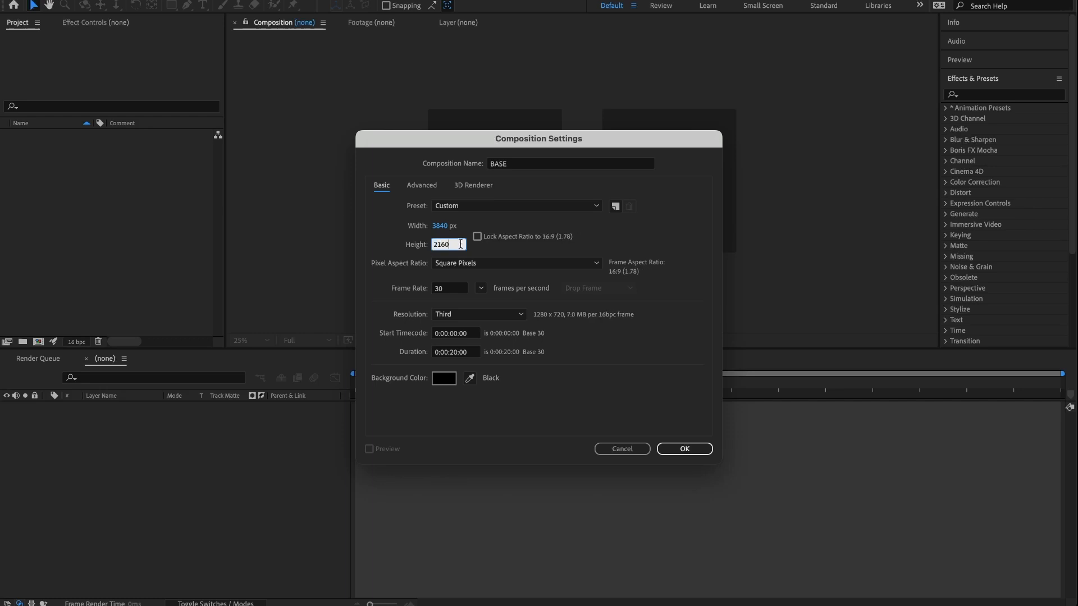
key(Return)
Set the composition to 60 frames per second with a 10-second duration and create it.
click(453, 289)
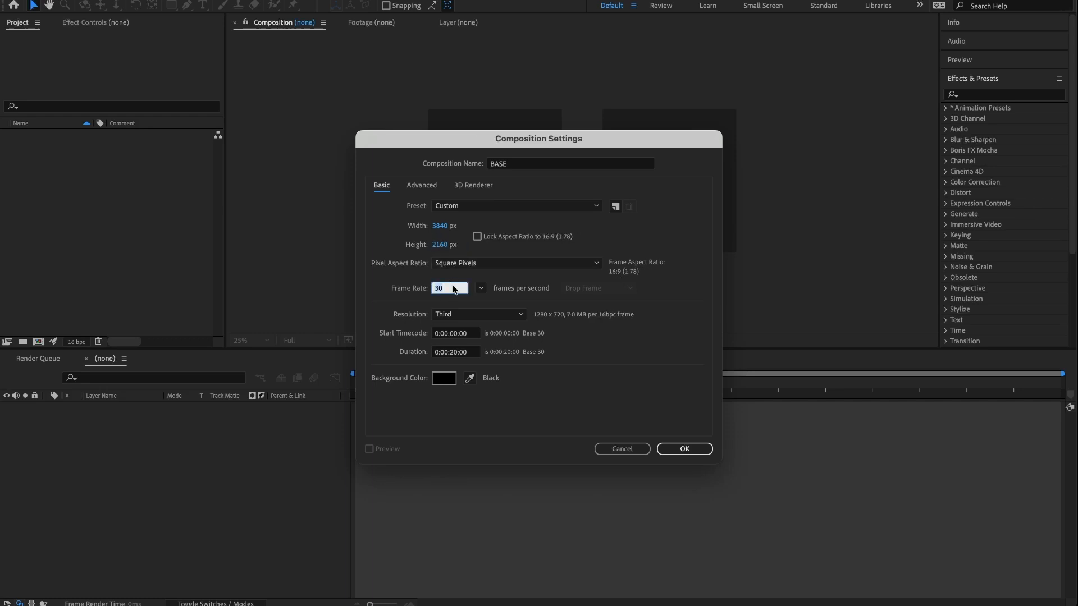
text(60)
key(Return)
click(454, 352)
key(BackSpace)
text(1)
click(679, 449)
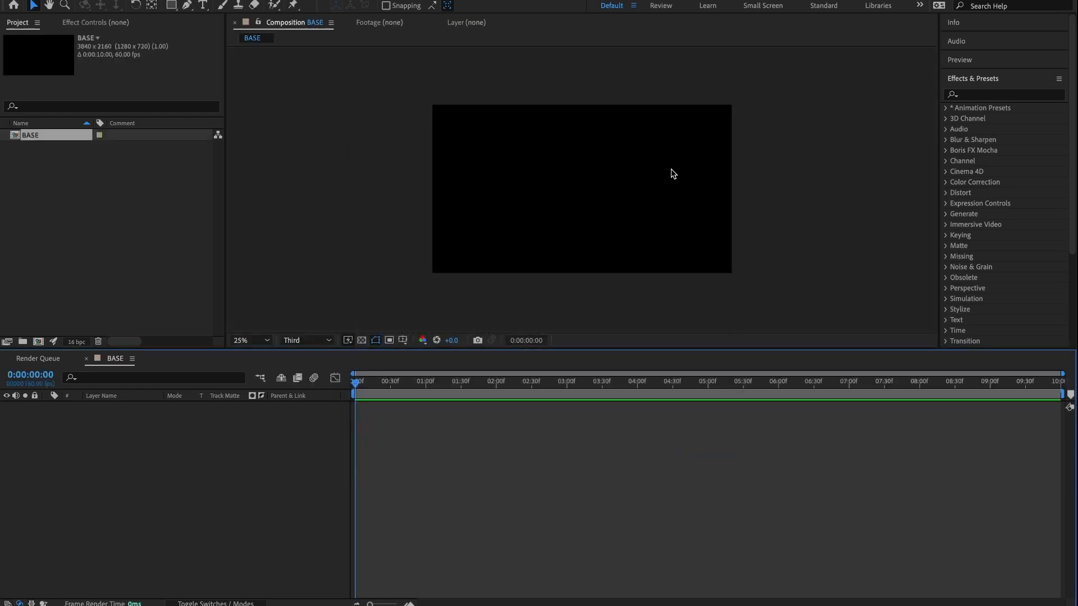
Add a white solid layer matching the composition size to the BASE composition.
scroll(648, 122, up, 1)
scroll(648, 123, down, 1)
right_click(142, 425)
mouse_move(163, 432)
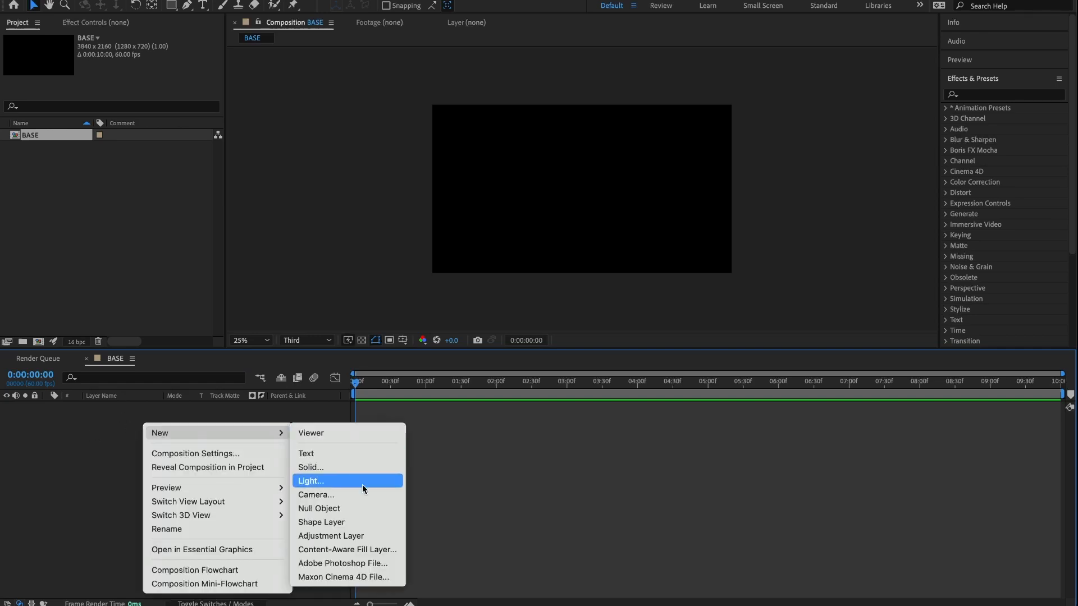
click(336, 468)
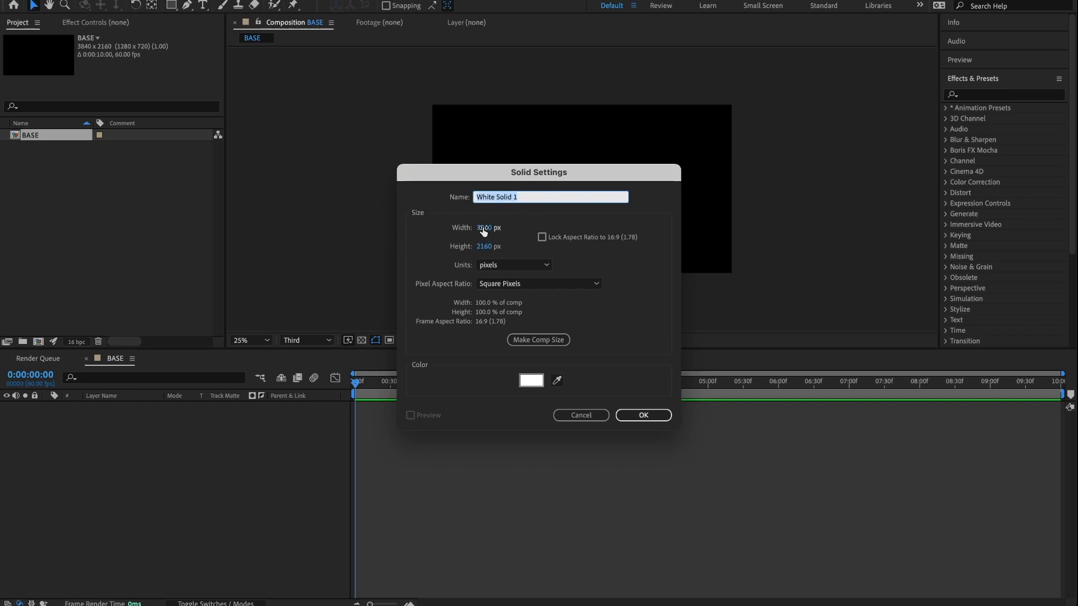
click(538, 339)
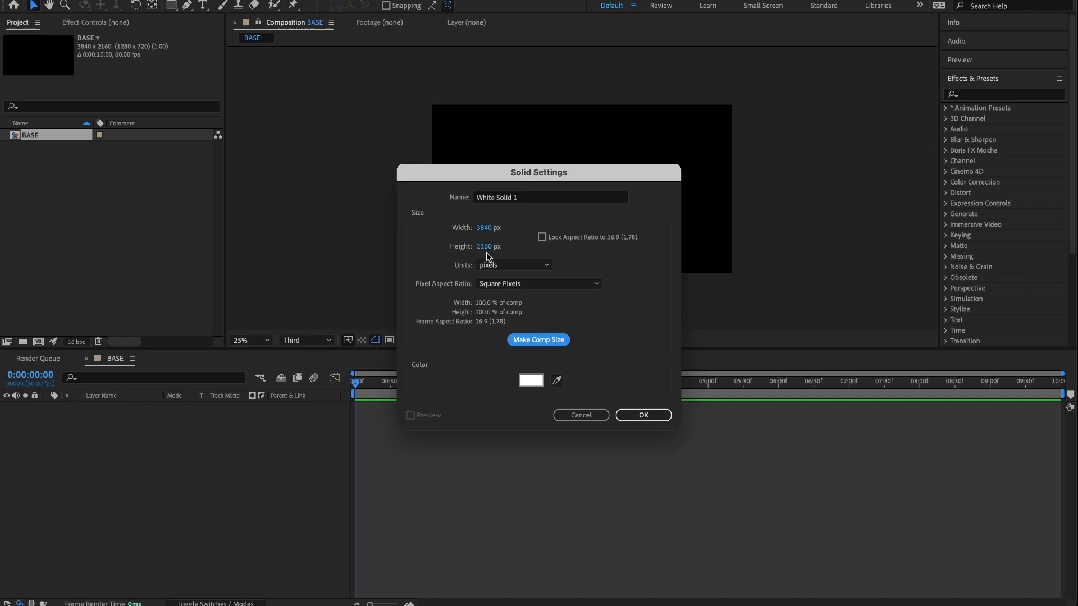
click(635, 416)
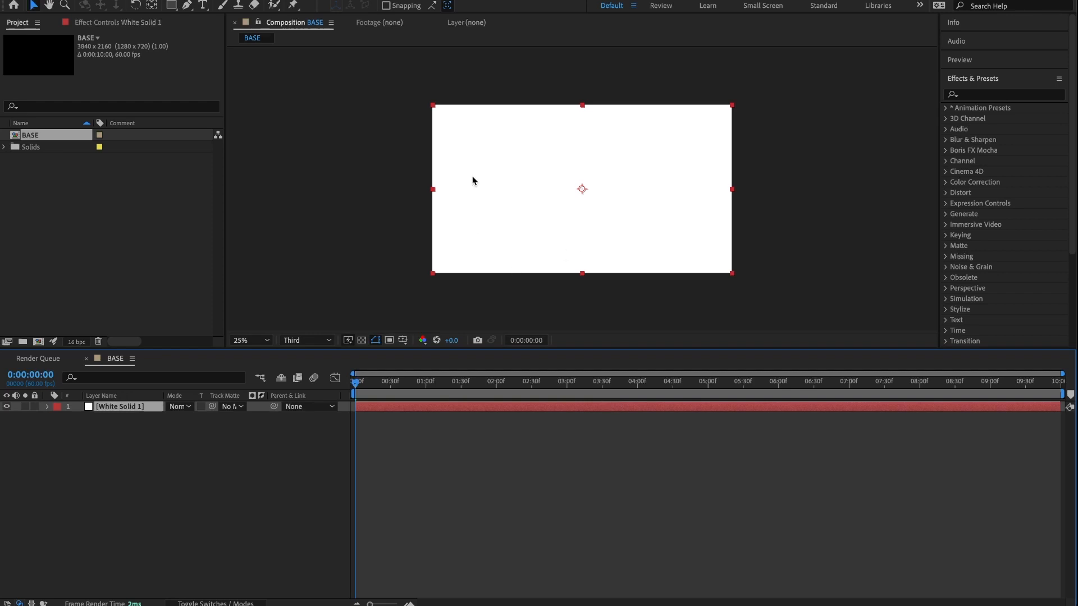
Find the Fractal Noise effect and apply it to the white solid.
click(978, 96)
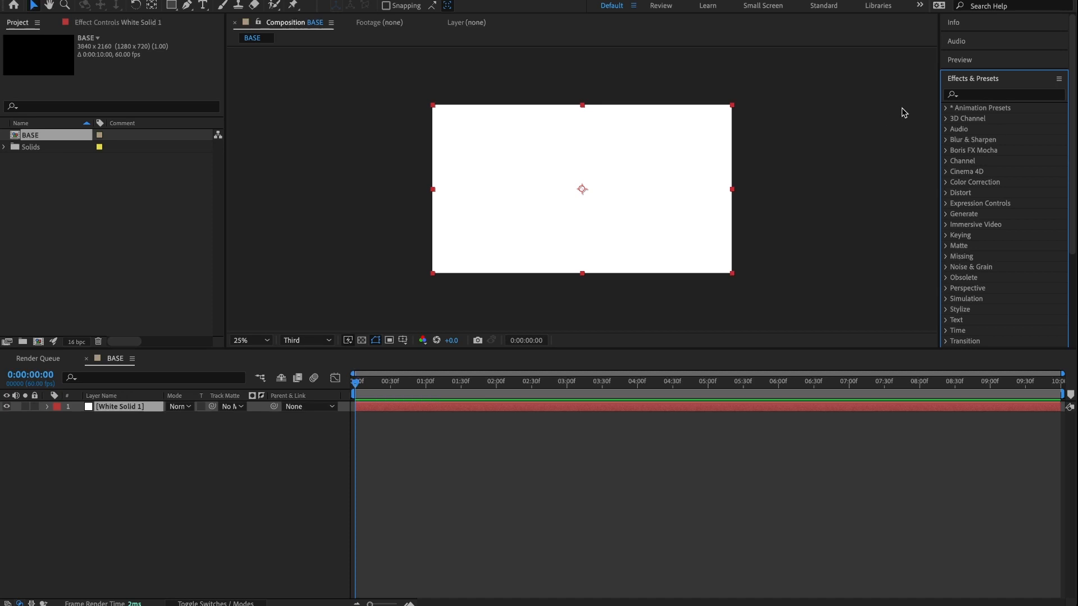
click(977, 96)
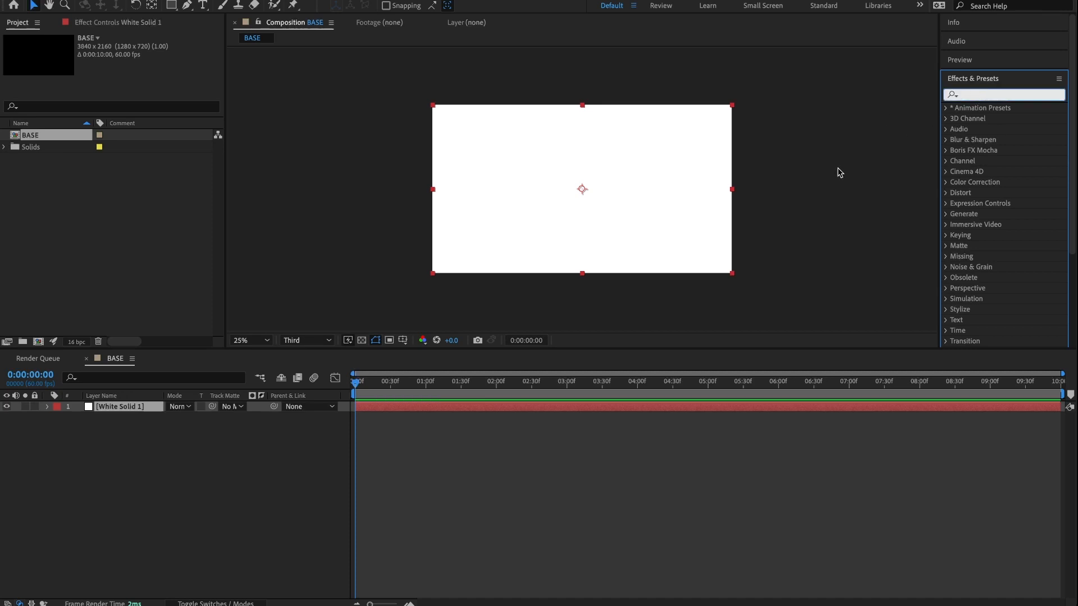
text(fract)
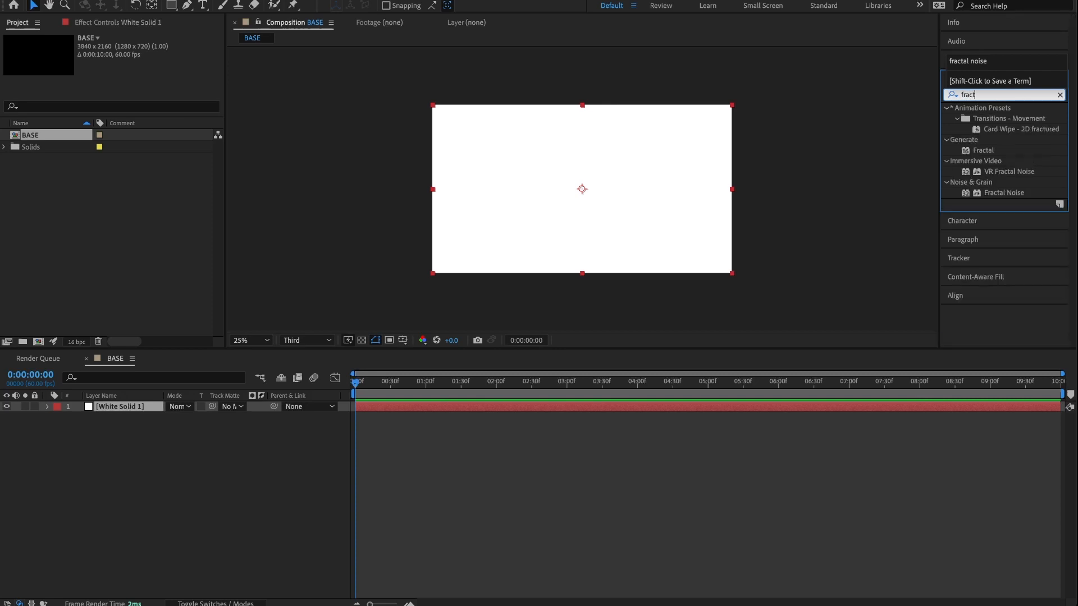
text(al noise)
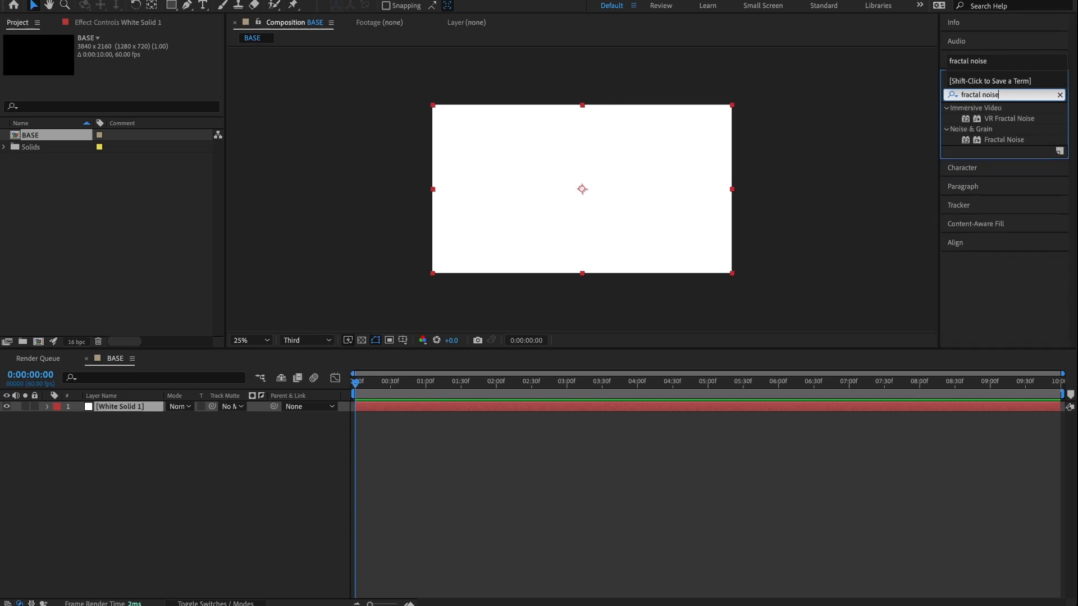
double_click(1003, 140)
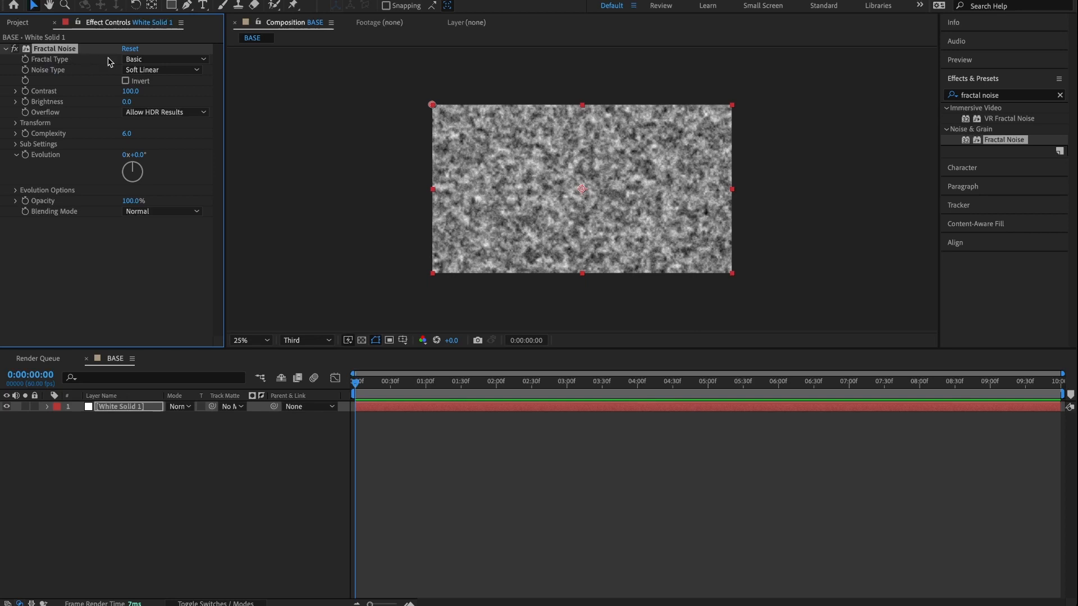
Set the Fractal Noise type to Dynamic and invert the noise.
click(147, 59)
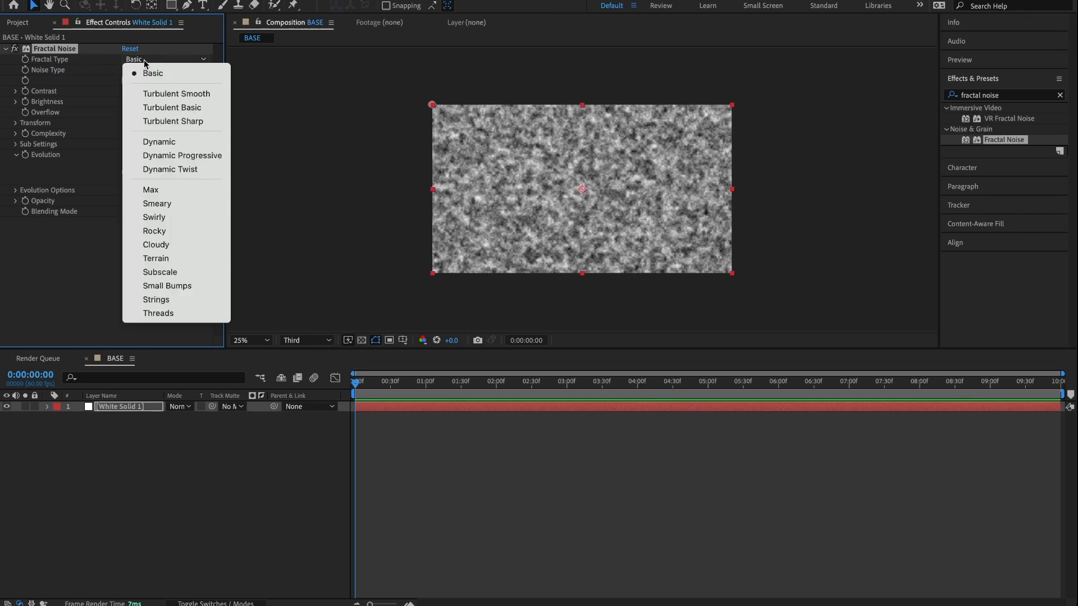
click(176, 143)
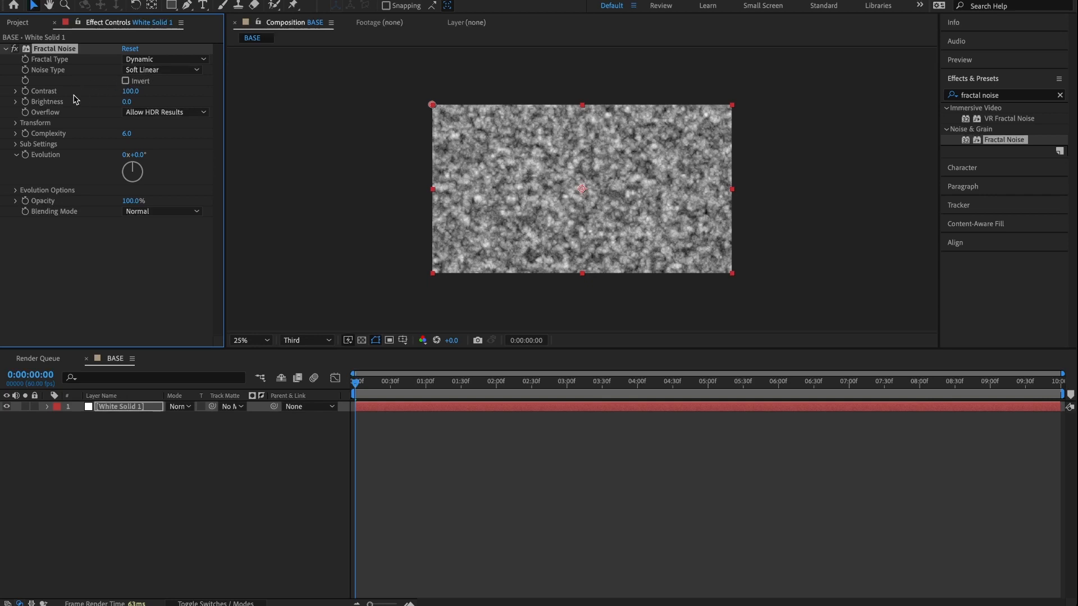
click(125, 81)
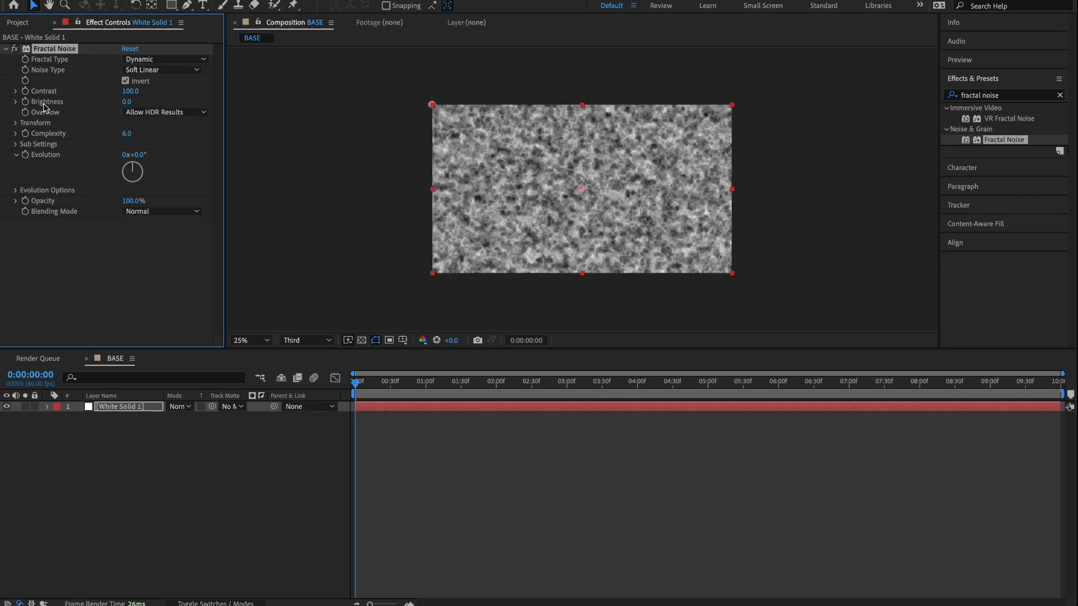
Set the Fractal Noise contrast to 140 and its brightness to -40.
click(130, 91)
text(140)
key(Tab)
text(-40)
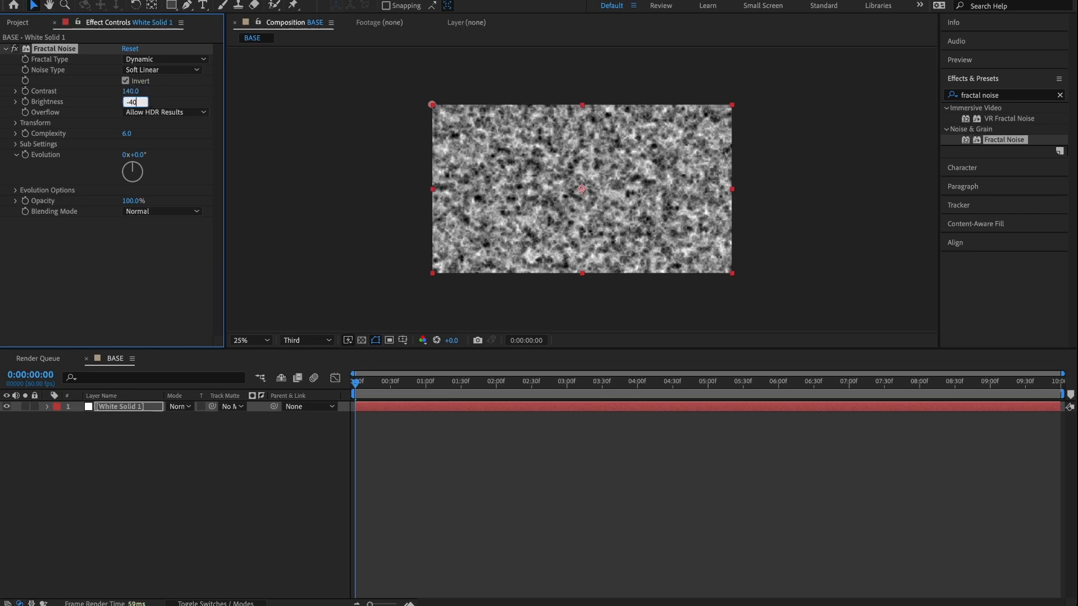
key(Return)
Set the Fractal Noise transform scale to 700 with uniform scaling kept on.
click(15, 123)
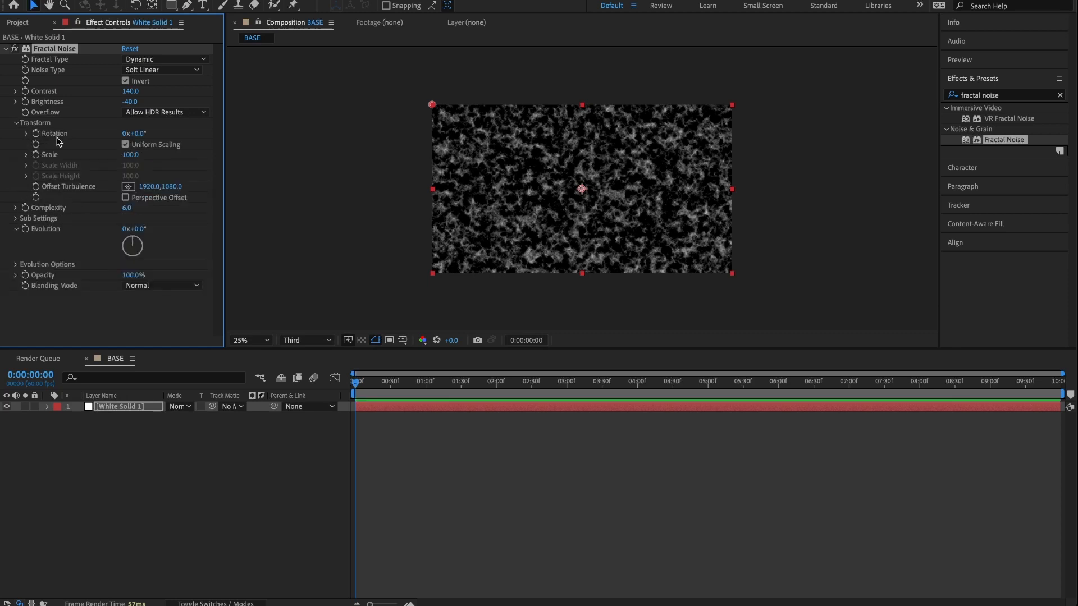
click(132, 156)
text(700)
click(26, 154)
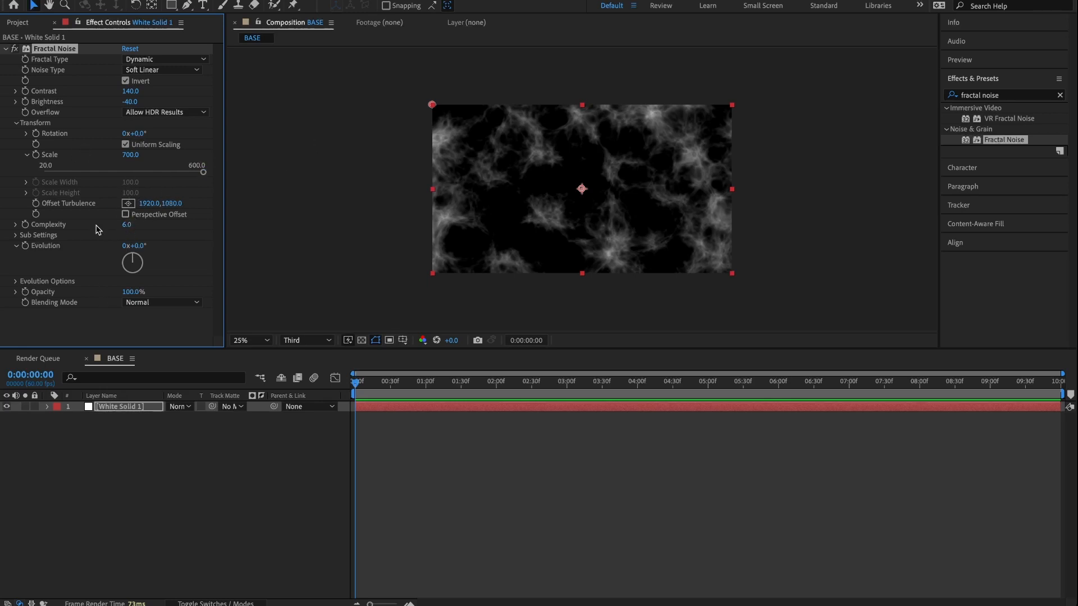
click(17, 123)
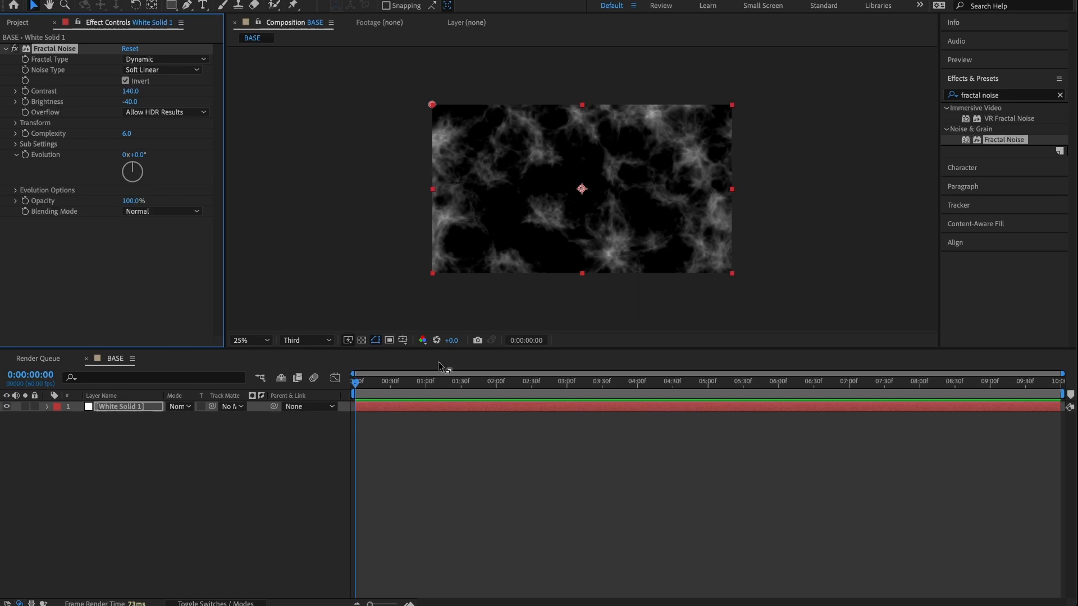
Keyframe the noise Evolution from 0 at the first frame to 5 revolutions at the last frame, 0:00:09:59.
drag(356, 385, 253, 374)
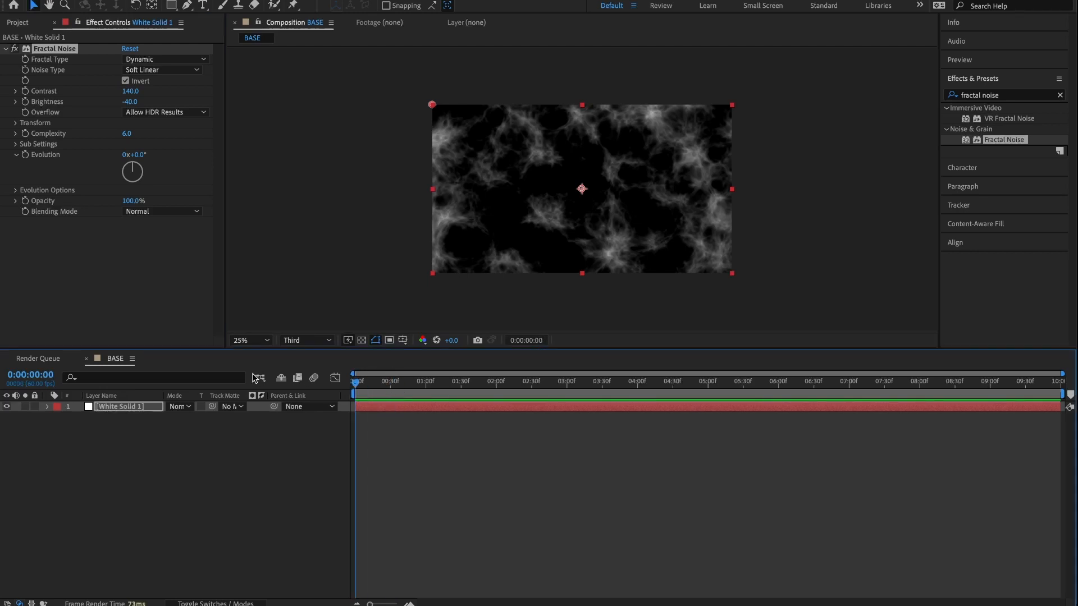
click(25, 154)
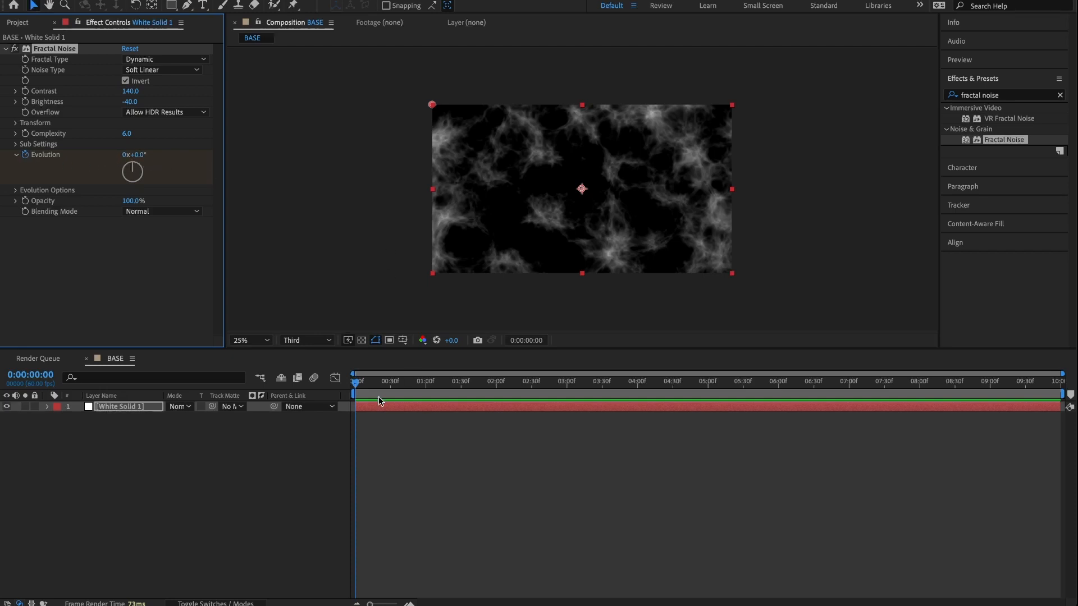
drag(368, 390, 1076, 441)
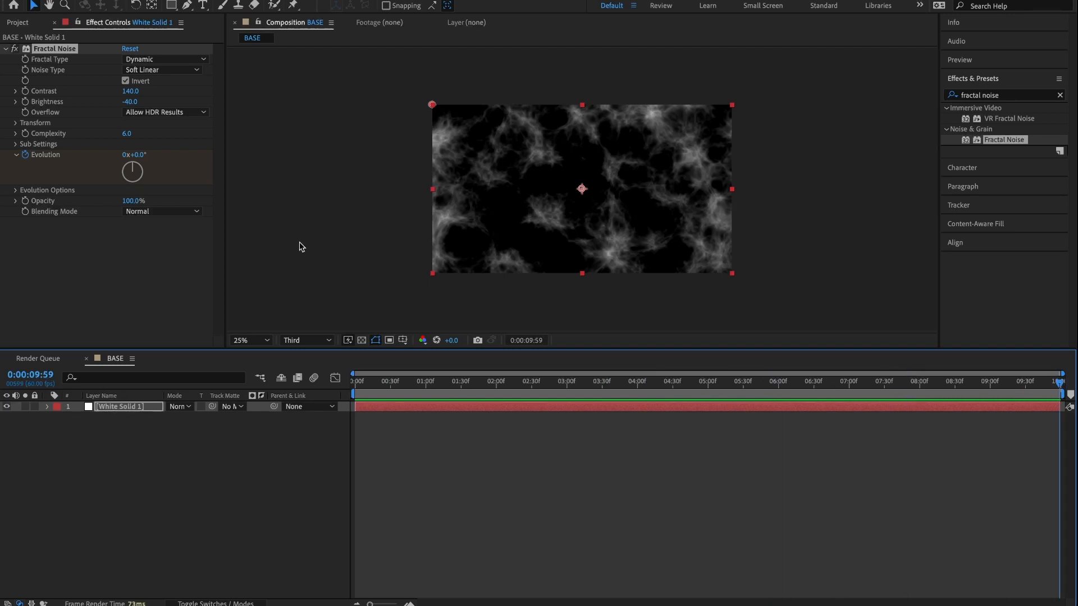
click(124, 156)
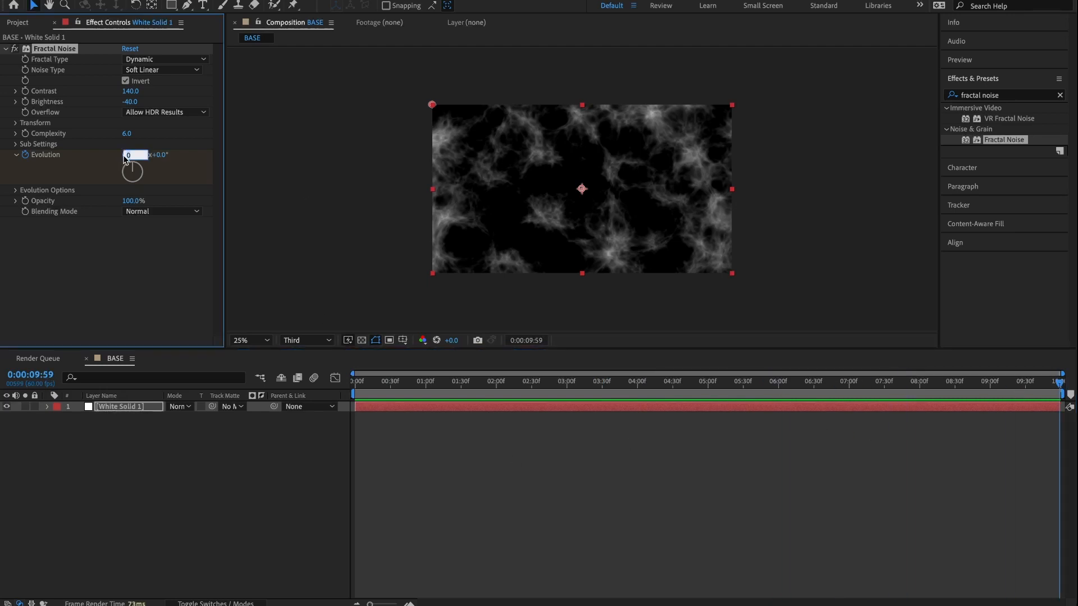
text(5)
key(Return)
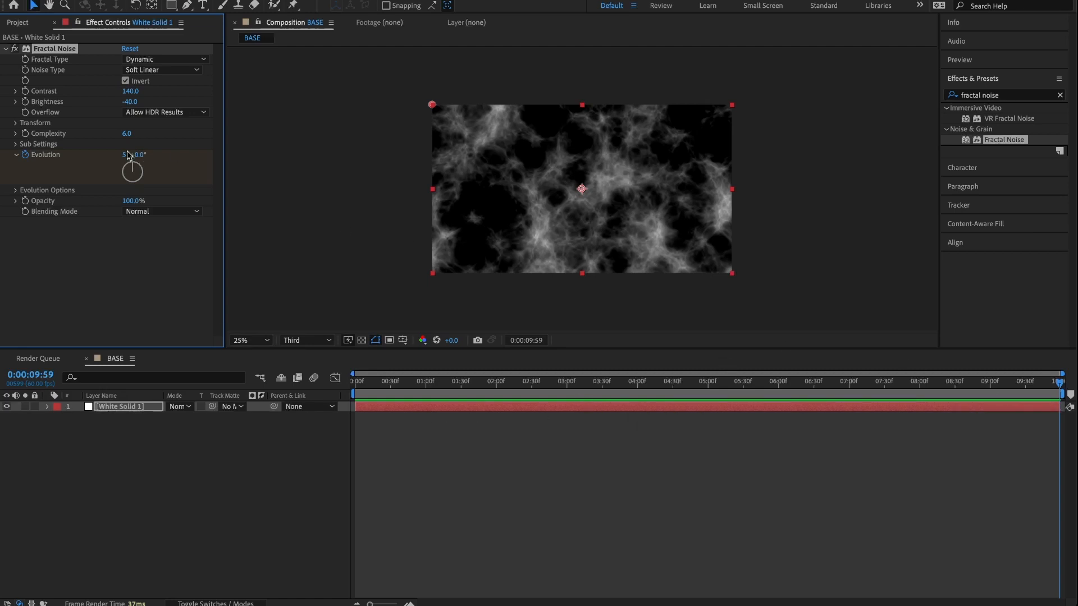
Play back the noise animation from the start of the timeline.
click(383, 383)
drag(379, 388, 223, 433)
key(space)
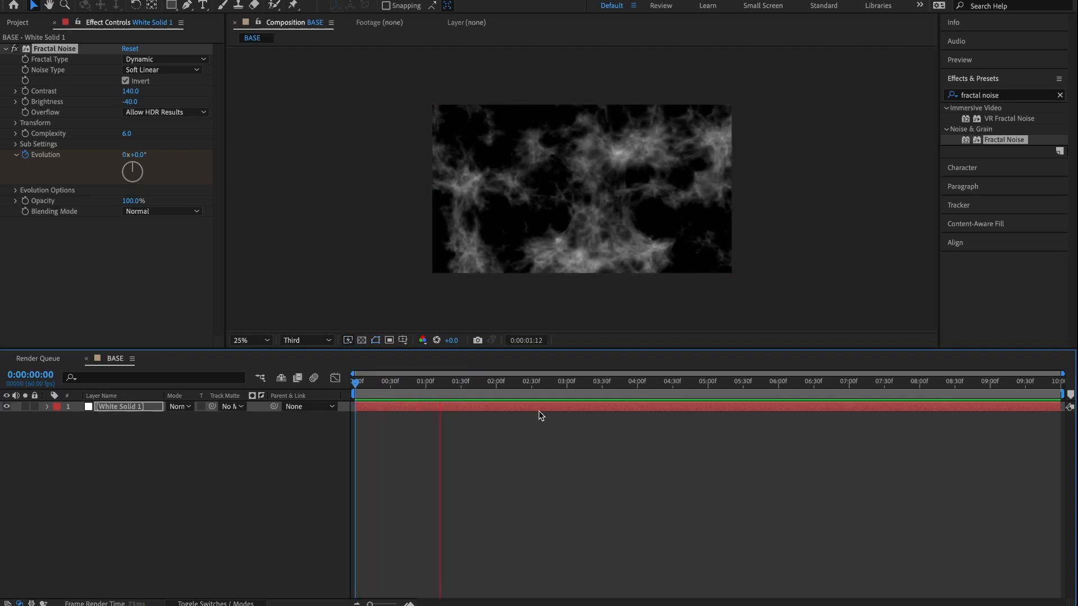
drag(525, 383, 210, 413)
key(space)
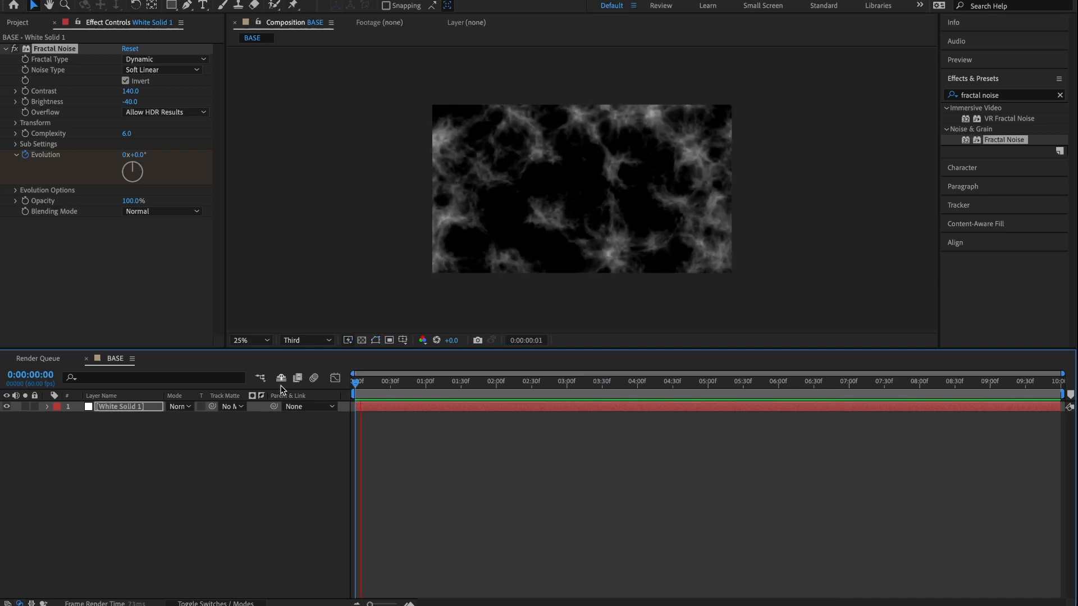
Lower the composition preview resolution to Quarter and play the animation.
click(311, 341)
click(310, 341)
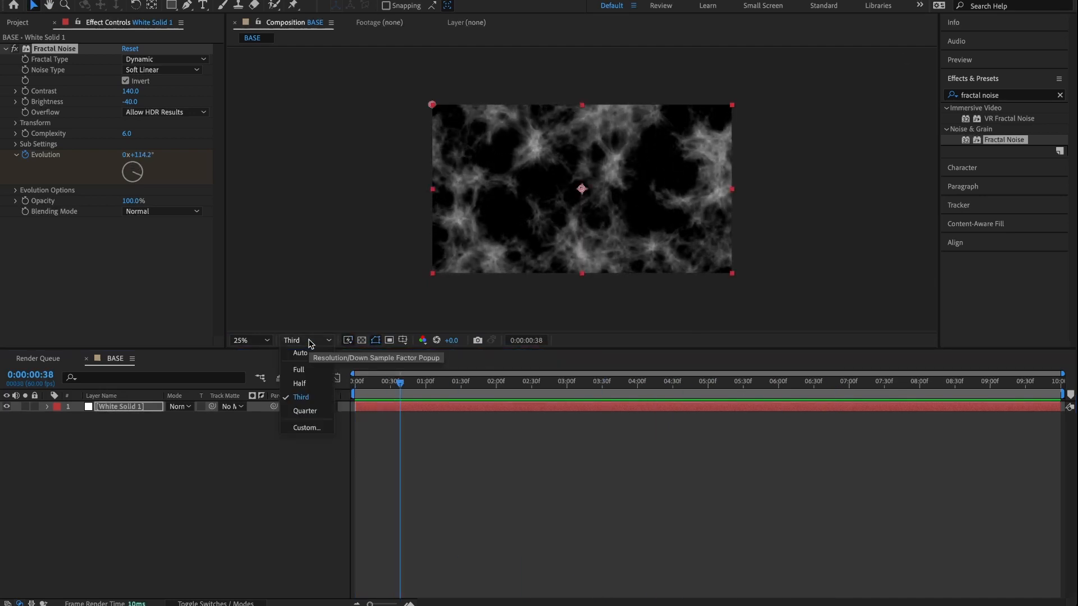
click(305, 411)
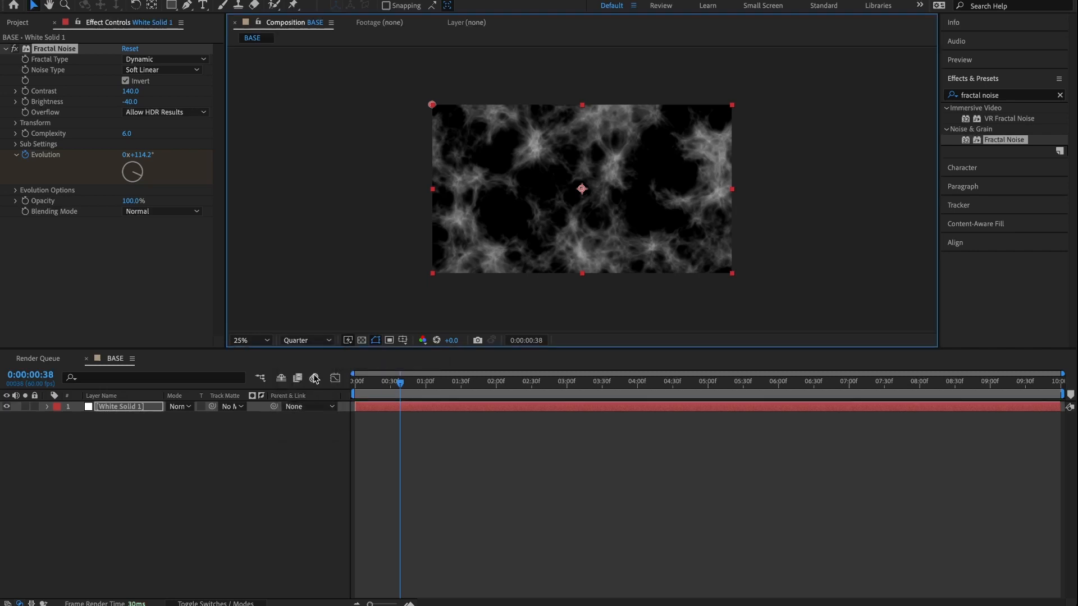
key(space)
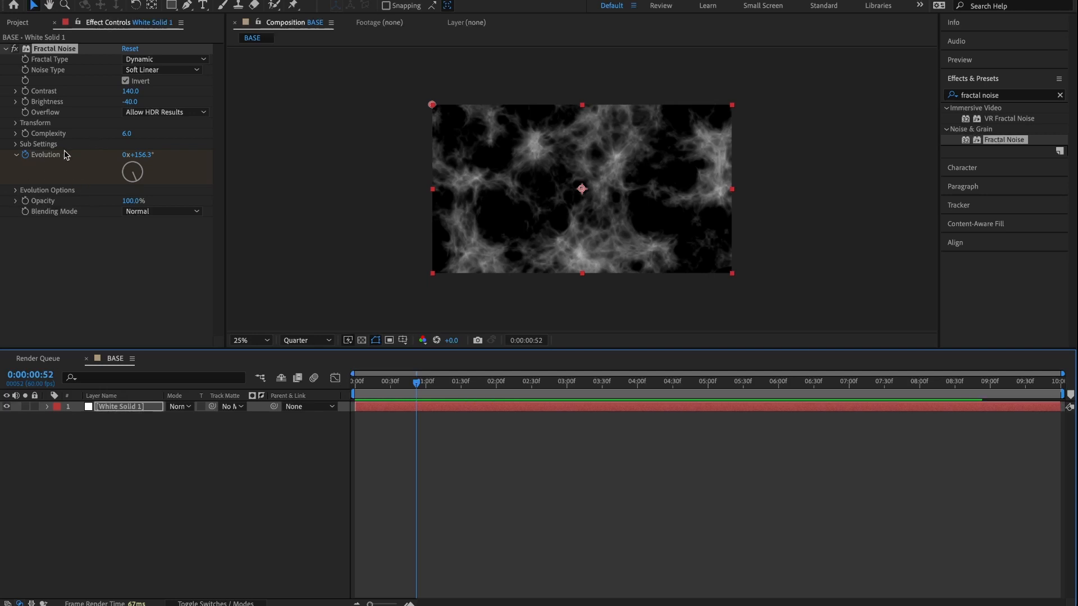
Enable Cycle Evolution for the Fractal Noise and compare the composition's first and last frames.
click(15, 190)
click(125, 203)
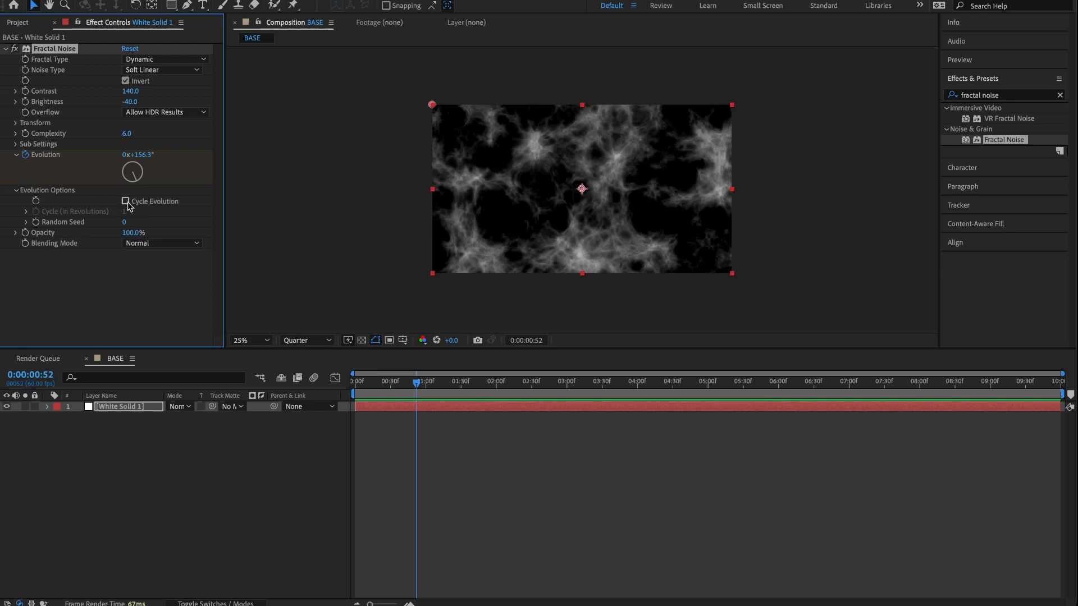
drag(389, 384, 347, 379)
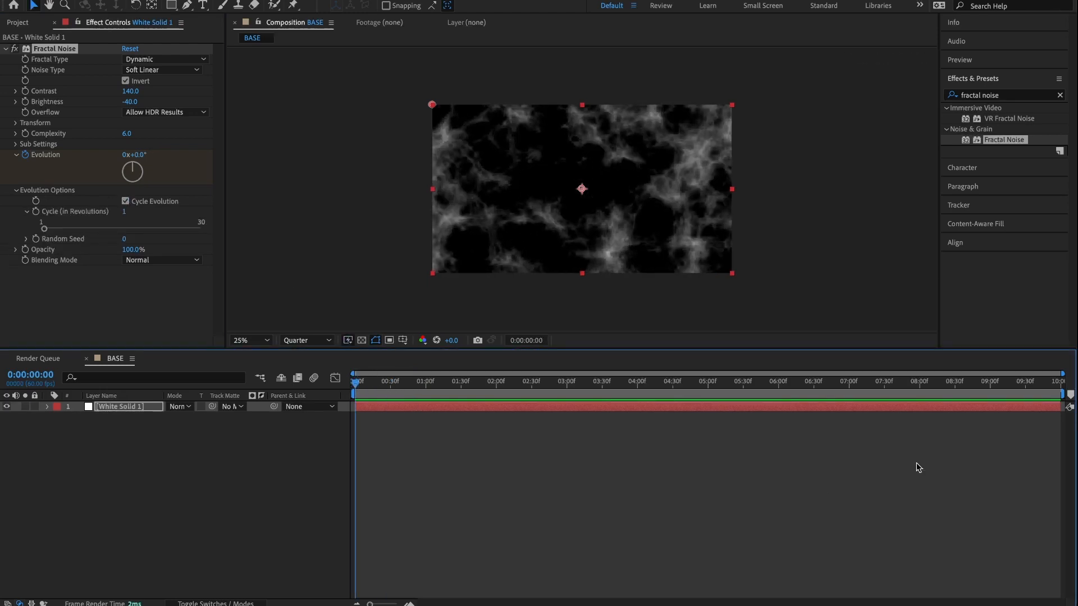
key(End)
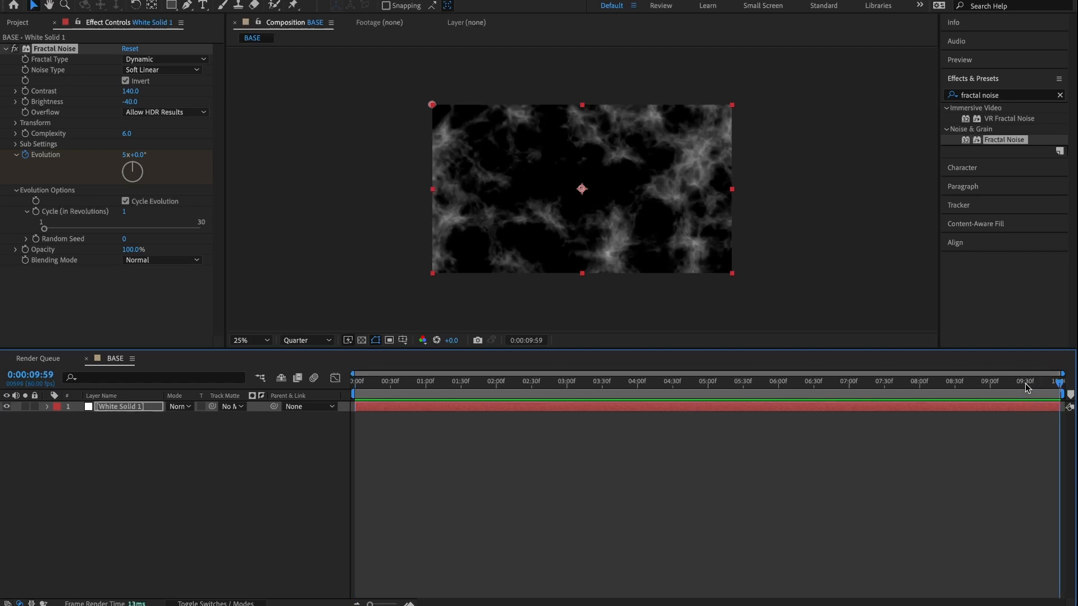
click(1026, 383)
key(space)
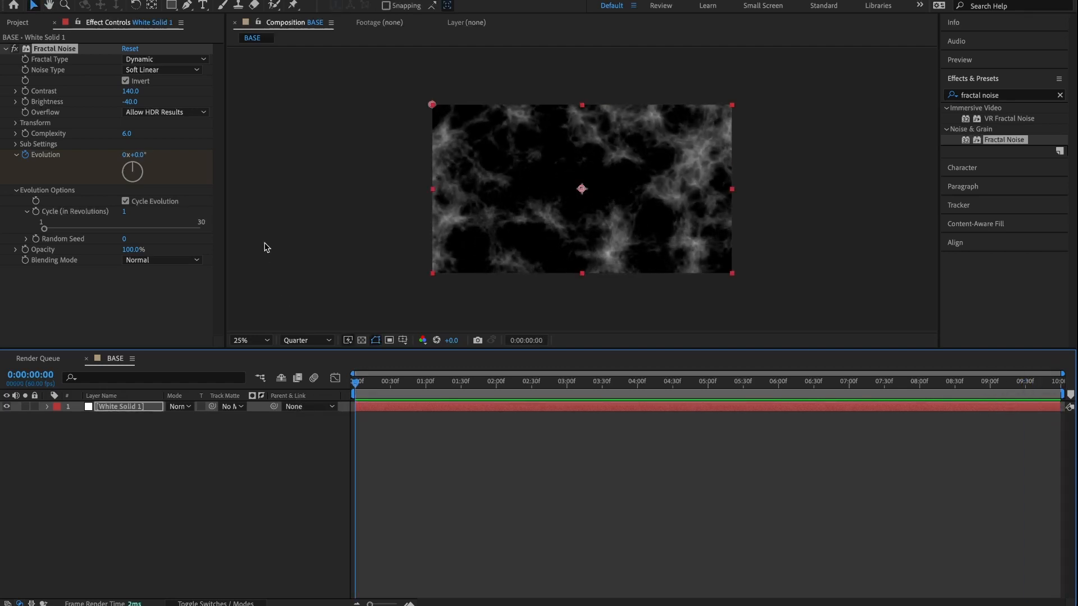
click(16, 155)
click(16, 165)
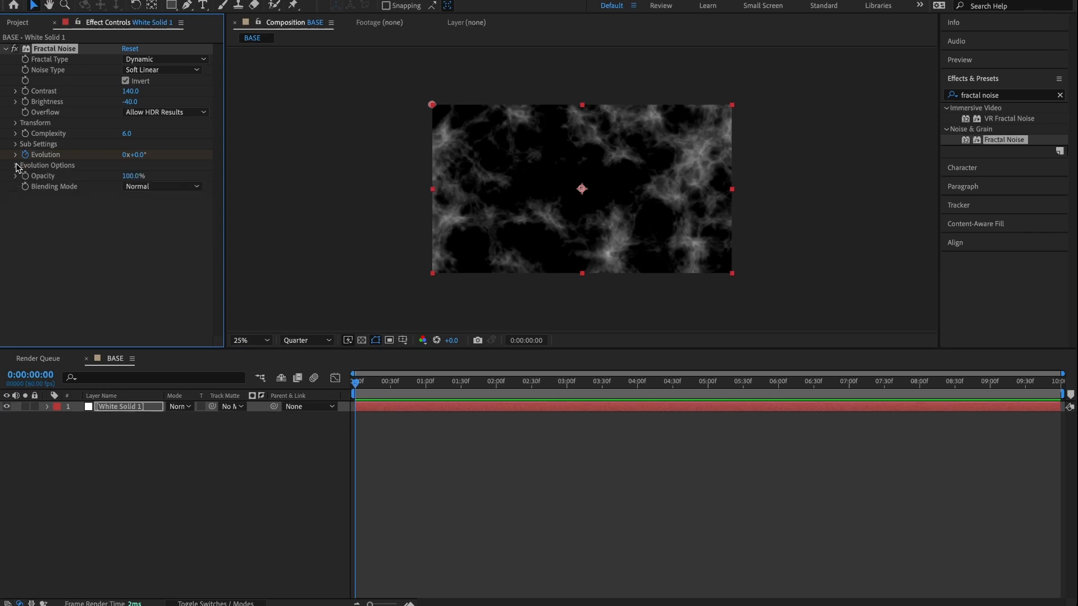
Apply the CC Mr. Mercury effect to the white solid and scrub through the animation to preview it.
click(7, 49)
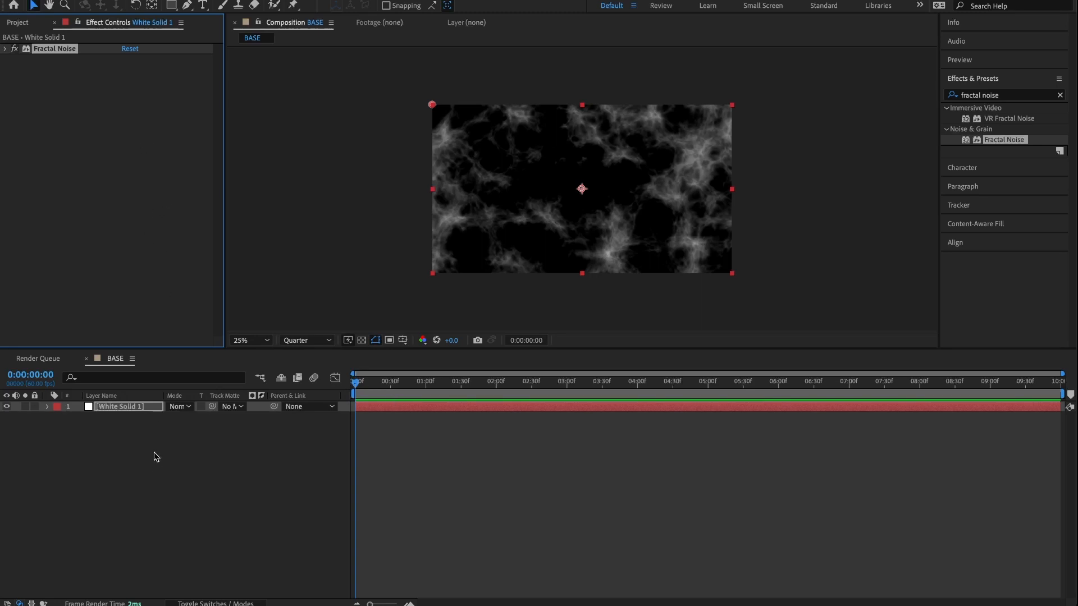
click(1008, 95)
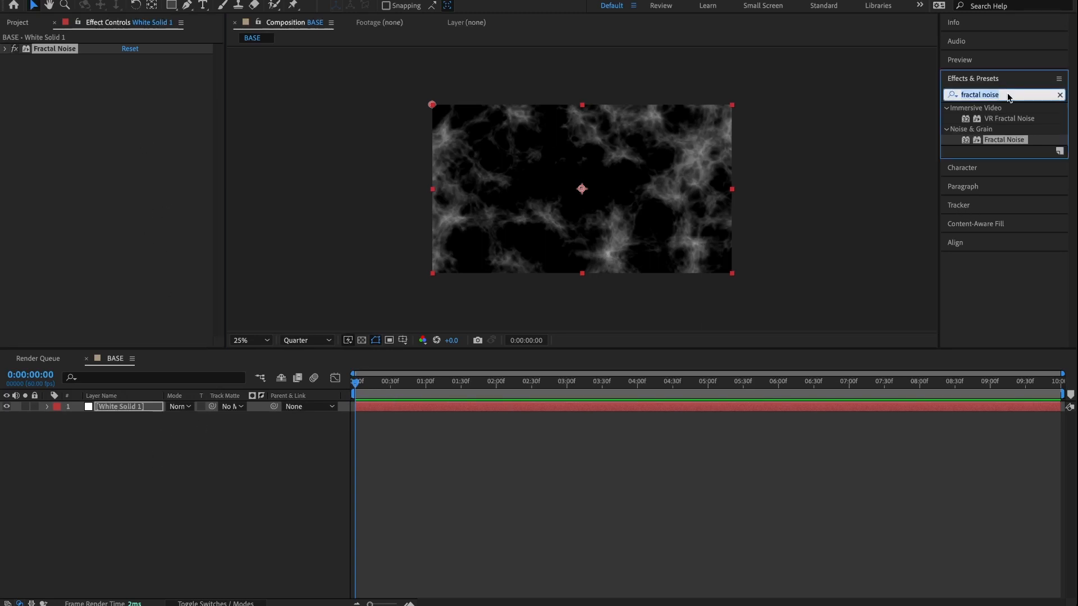
text(mr. mercu)
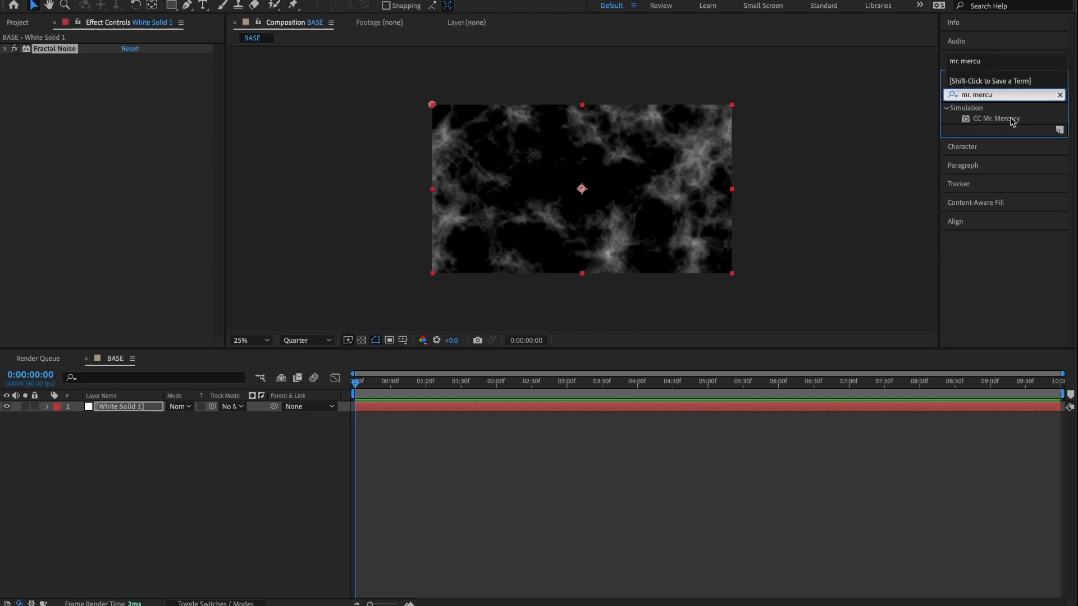
click(1009, 121)
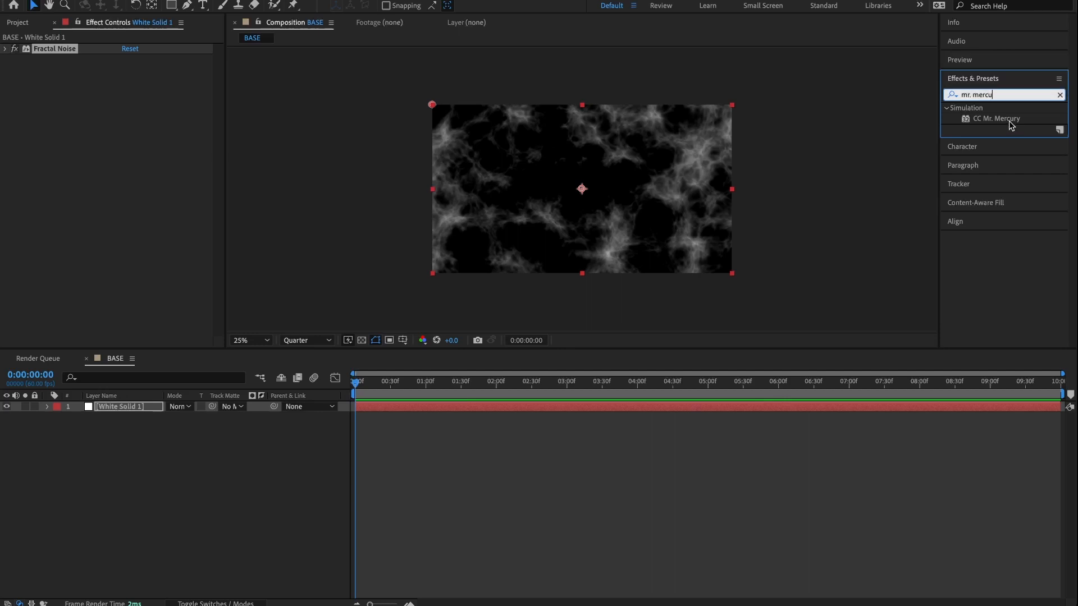
double_click(997, 118)
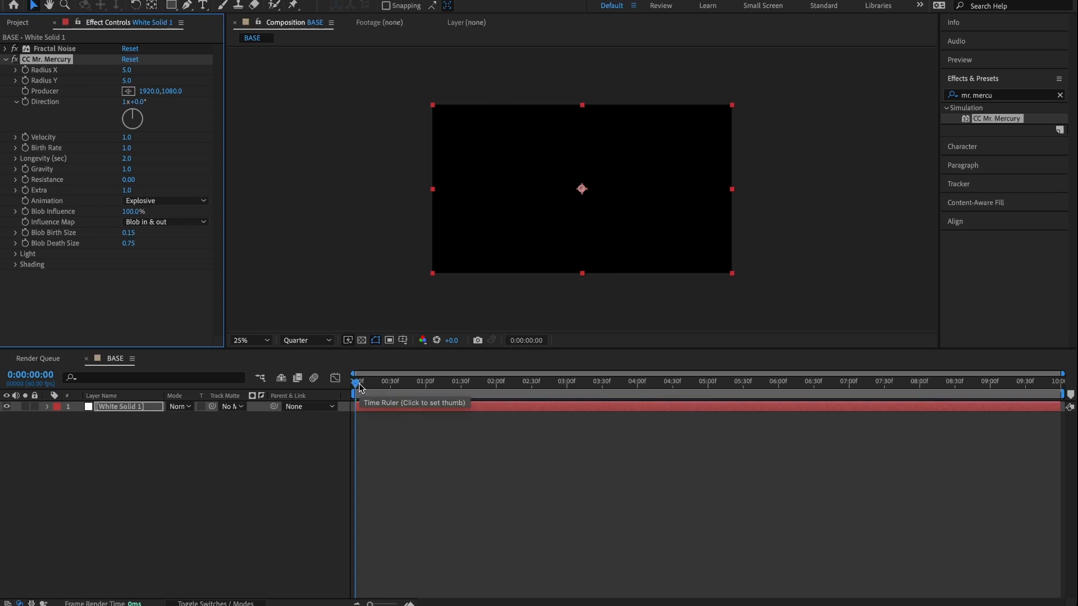
mouse_move(360, 387)
mouse_down()
mouse_move(608, 412)
mouse_move(357, 403)
mouse_move(423, 360)
mouse_move(424, 371)
mouse_move(474, 377)
mouse_move(360, 384)
mouse_move(471, 392)
mouse_move(349, 382)
mouse_up()
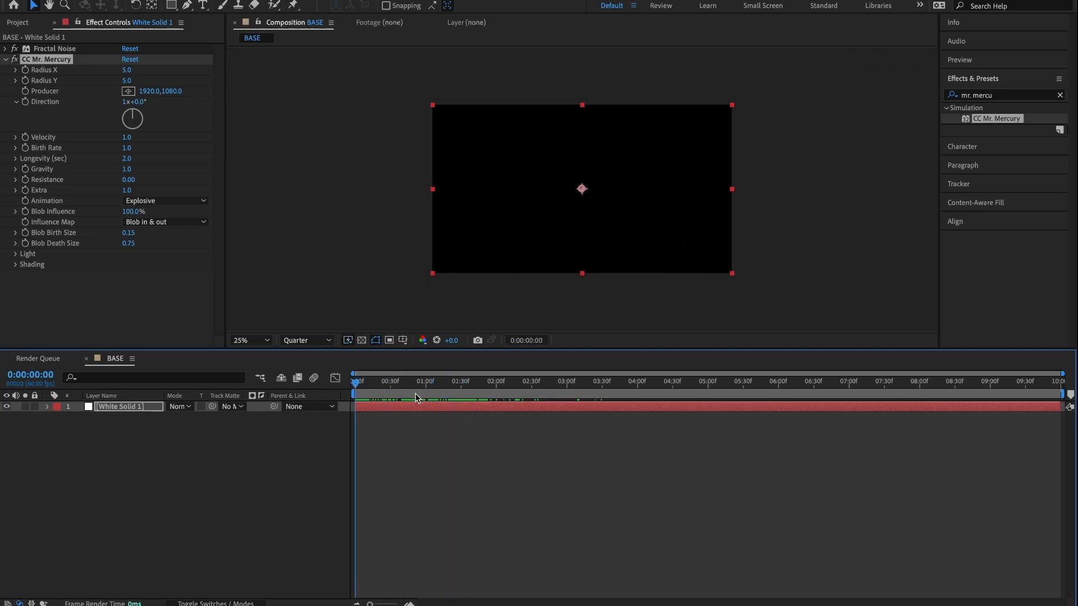
drag(1046, 383, 258, 437)
Set the CC Mr. Mercury Radius X to 6 and Velocity to 5.
click(128, 70)
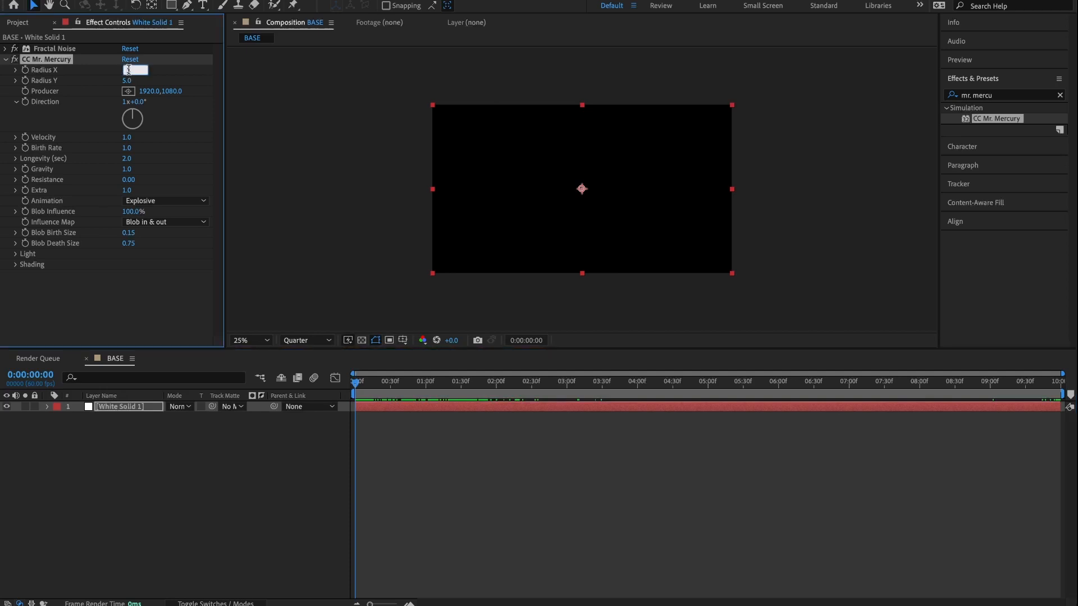
key(Return)
click(128, 137)
text(5)
key(Return)
drag(419, 389, 468, 387)
Try a CC Mr. Mercury Velocity of 1 for comparison and restore it to 5.
click(127, 137)
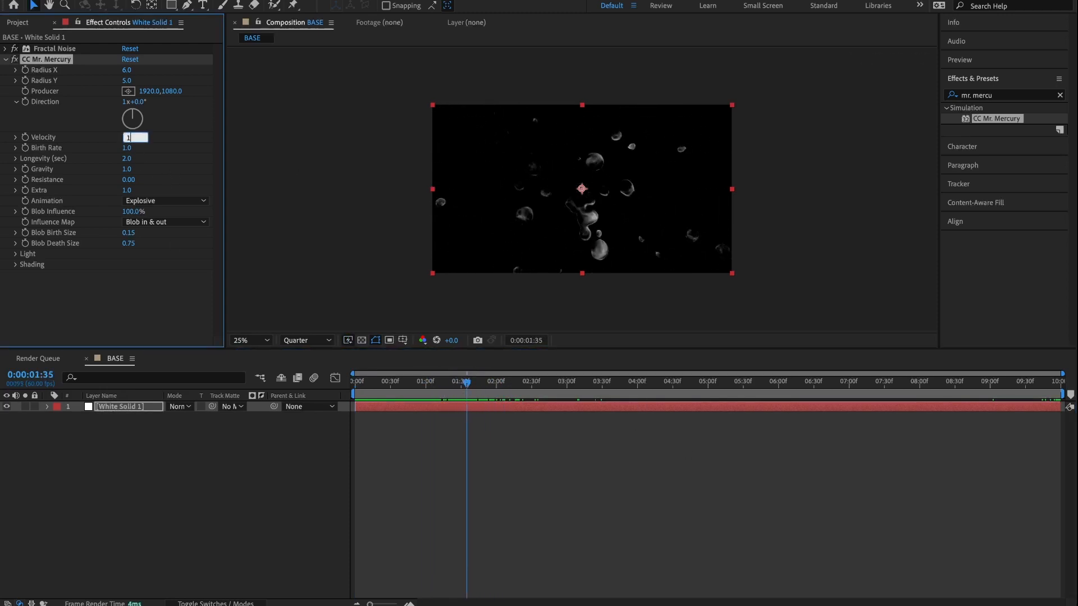
text(1)
key(Return)
mouse_move(467, 383)
mouse_down()
mouse_move(494, 389)
mouse_move(460, 387)
mouse_up()
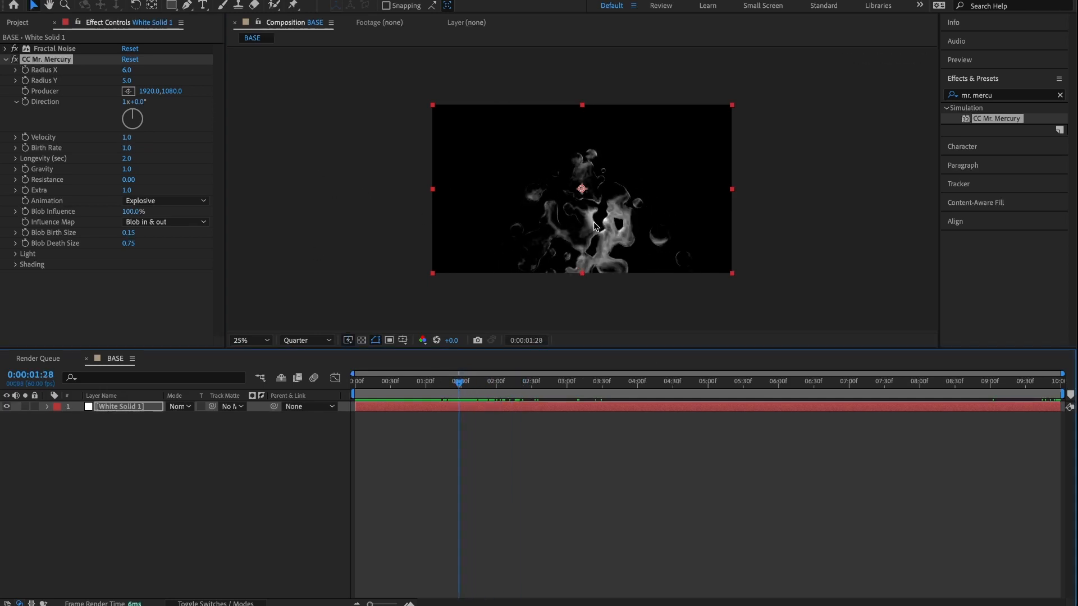
click(127, 137)
text(5)
key(Return)
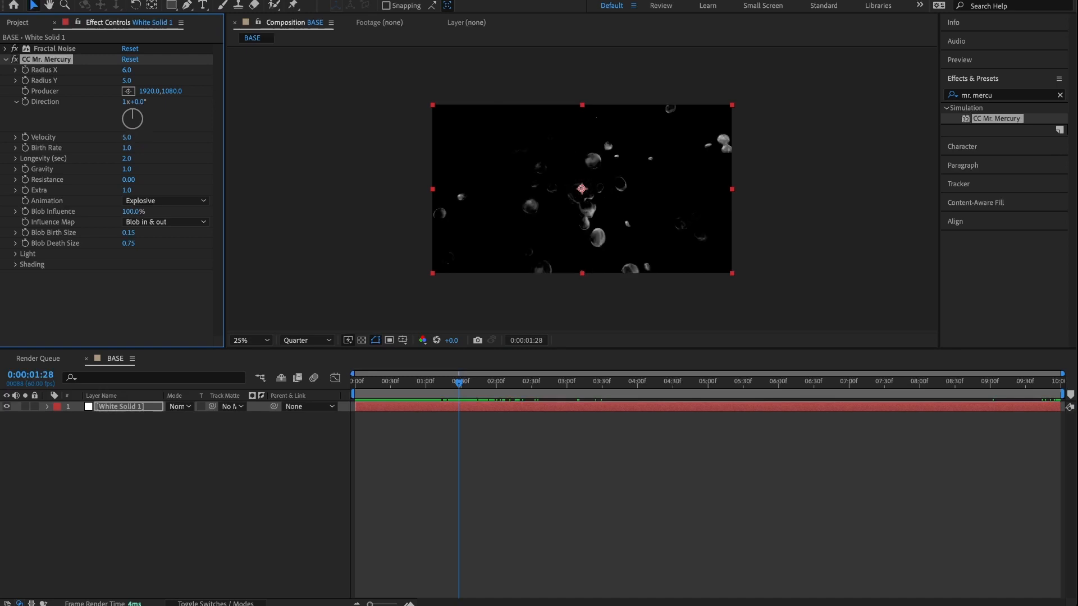
Set the CC Mr. Mercury Birth Rate to 4 and Longevity to 10 seconds.
drag(464, 389, 489, 389)
click(127, 148)
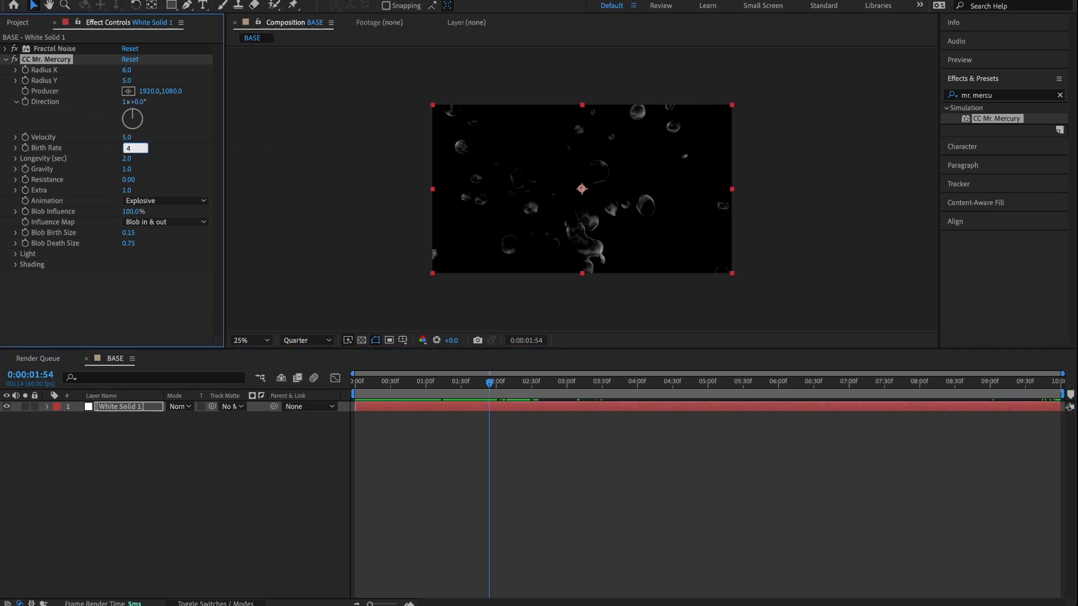
key(Return)
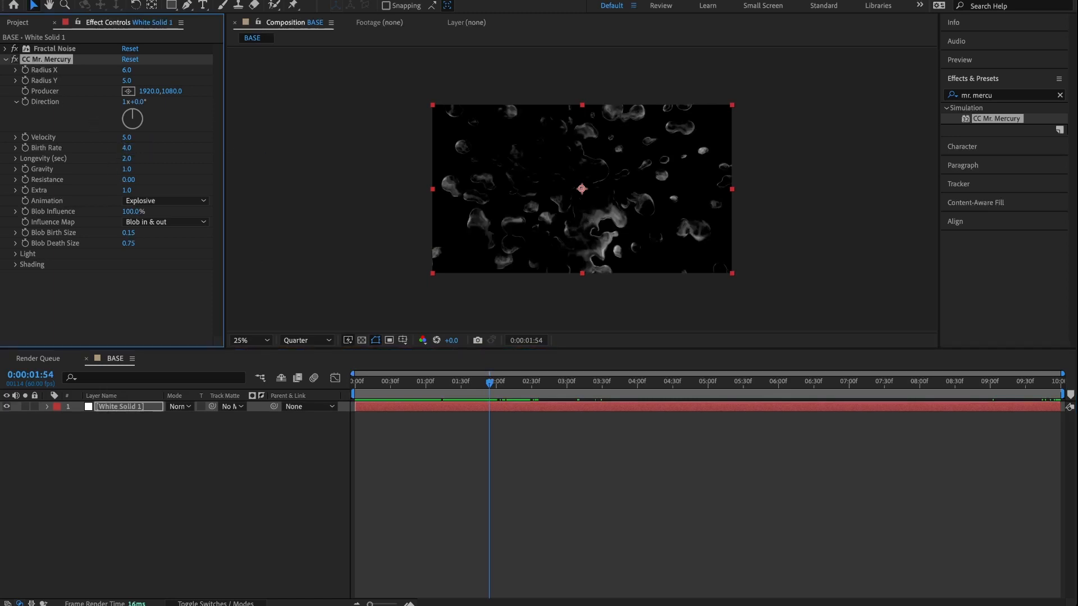
click(127, 159)
key(Return)
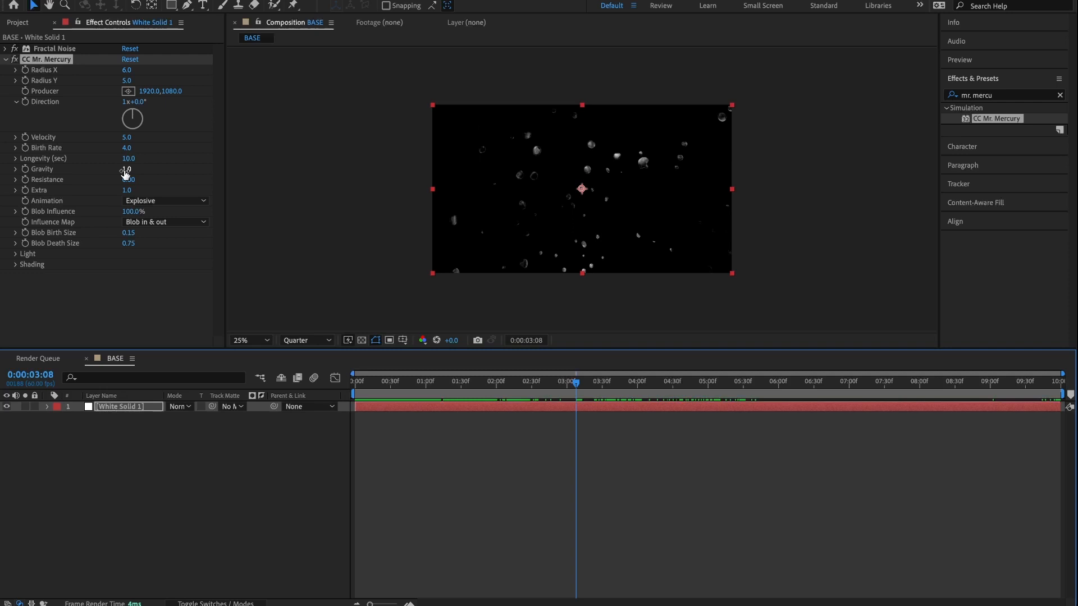
Set the CC Mr. Mercury Gravity to 0.4 and Resistance to 0.71, and check the motion around two seconds.
click(127, 169)
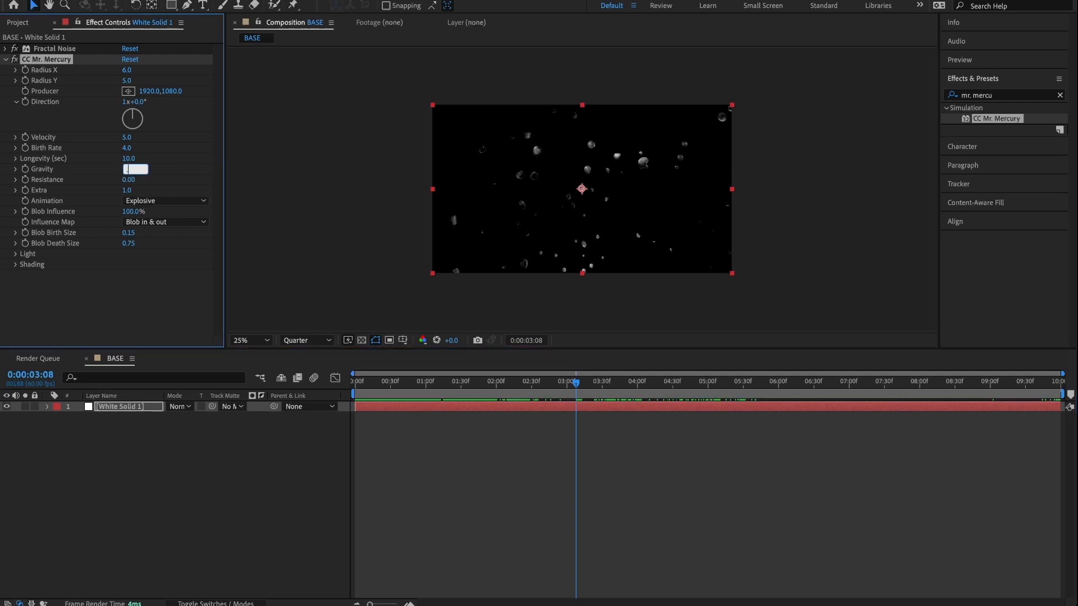
key(Return)
mouse_move(580, 382)
mouse_down()
mouse_move(534, 382)
mouse_move(600, 388)
mouse_move(569, 384)
mouse_up()
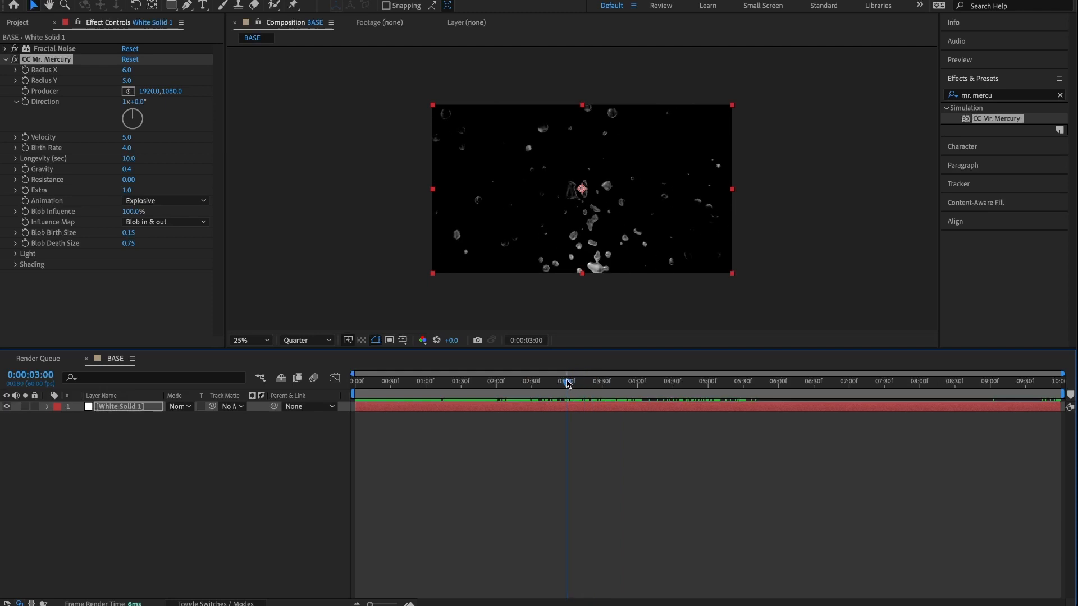
click(128, 180)
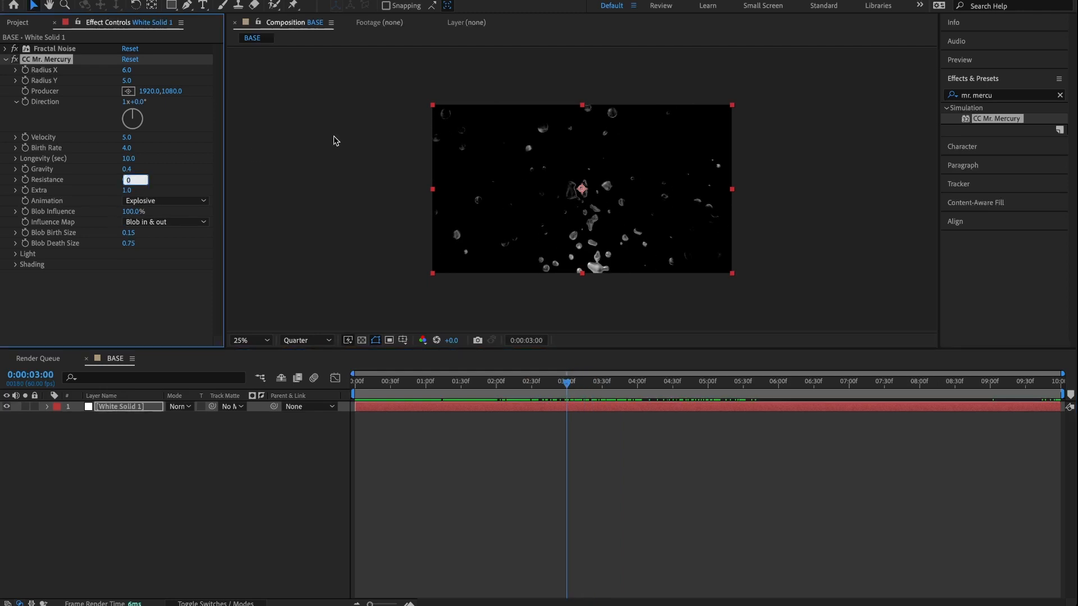
key(Return)
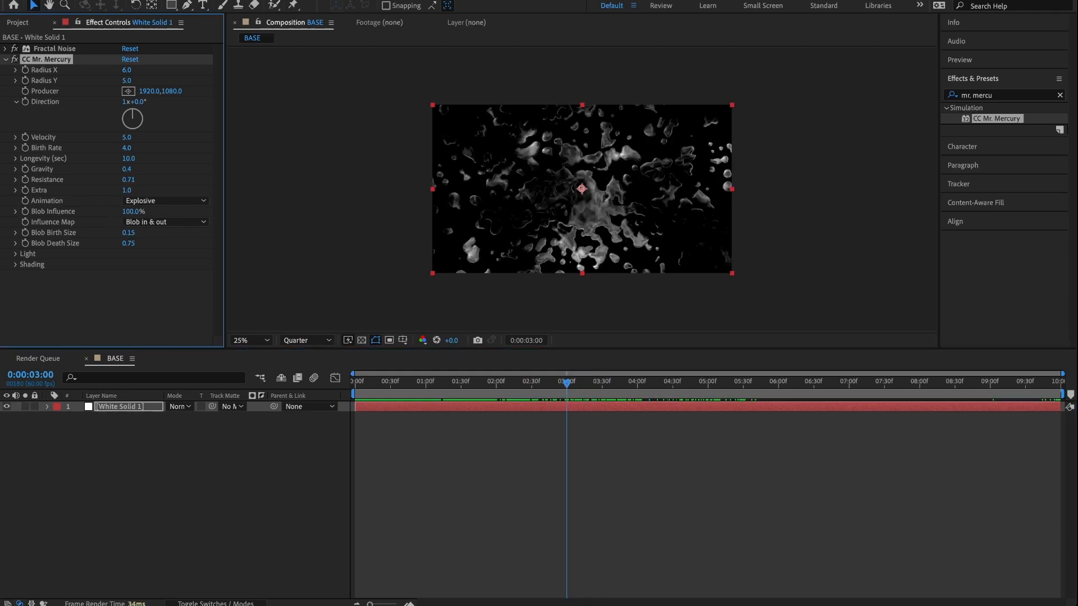
mouse_move(497, 383)
mouse_down()
mouse_move(463, 384)
mouse_move(708, 393)
mouse_move(684, 403)
mouse_move(699, 396)
mouse_move(455, 363)
mouse_move(537, 388)
mouse_move(693, 396)
mouse_move(463, 382)
mouse_move(497, 368)
mouse_up()
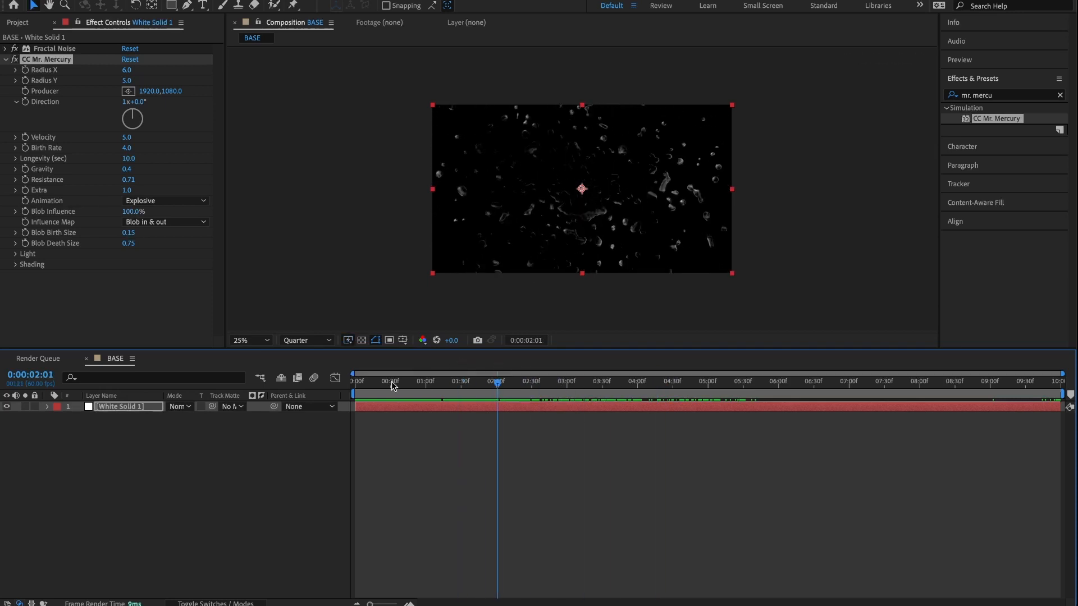
Change the CC Mr. Mercury Animation type to Twirl and preview the motion around two seconds.
click(151, 201)
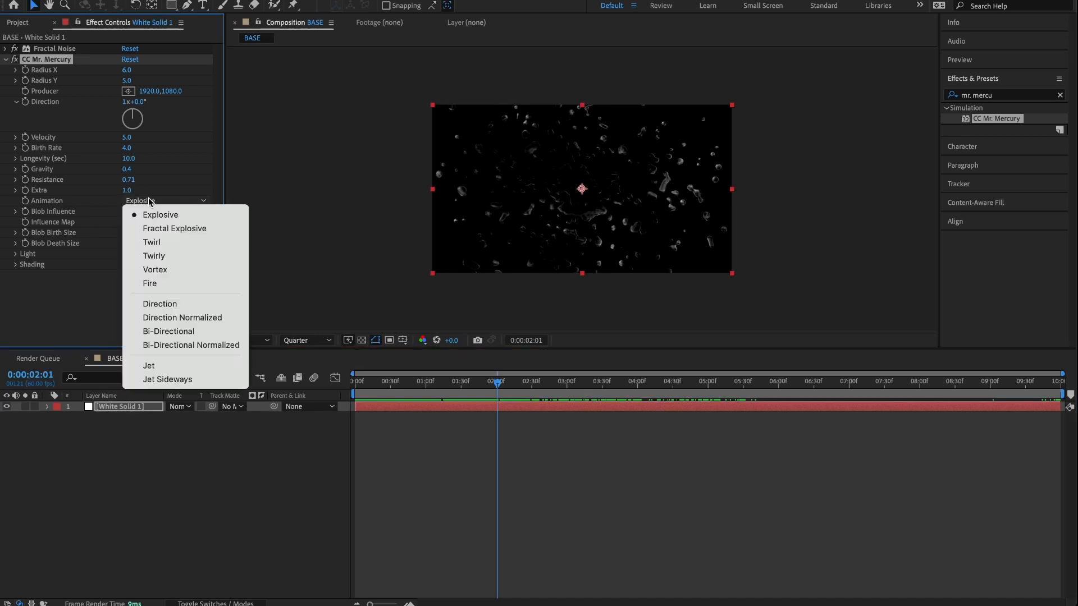
click(150, 241)
click(517, 386)
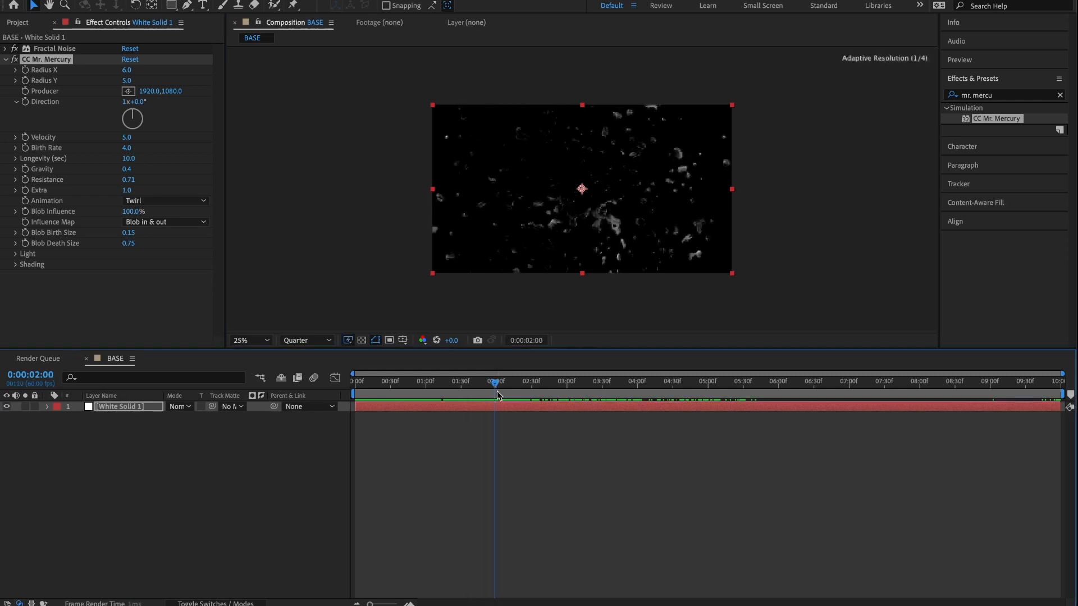
mouse_move(524, 392)
mouse_down()
mouse_move(494, 393)
mouse_move(604, 395)
mouse_move(503, 386)
mouse_up()
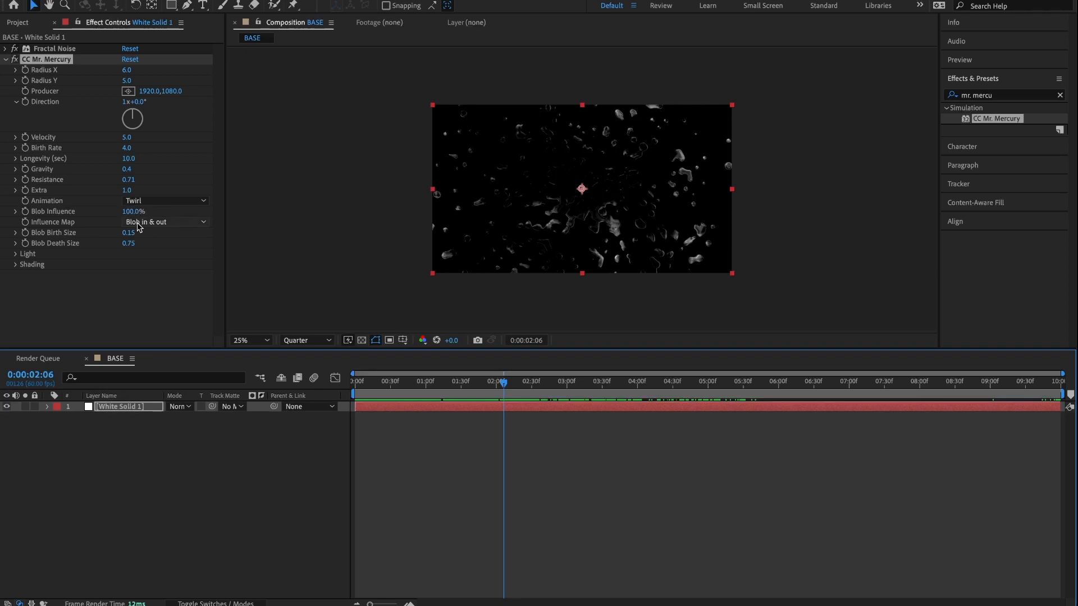
Change the CC Mr. Mercury Influence Map to Constant Blobs and preview the result.
click(139, 224)
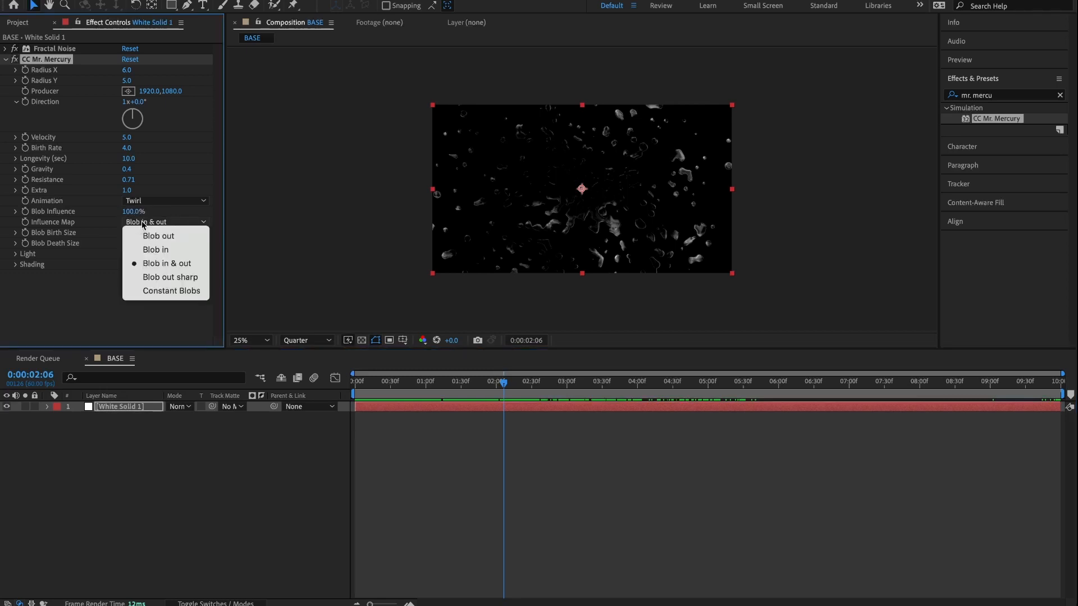
click(171, 291)
drag(541, 376, 518, 382)
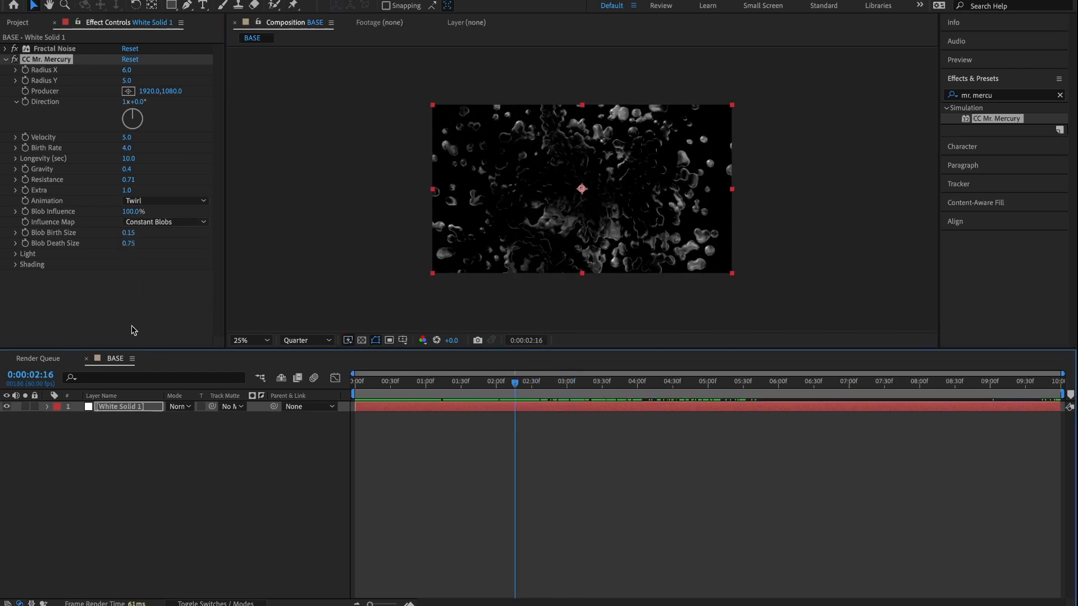
Set both Blob Birth Size and Blob Death Size to 1 and scrub the timeline to check the edges.
click(128, 232)
text(1)
key(Return)
click(128, 243)
text(1)
key(Return)
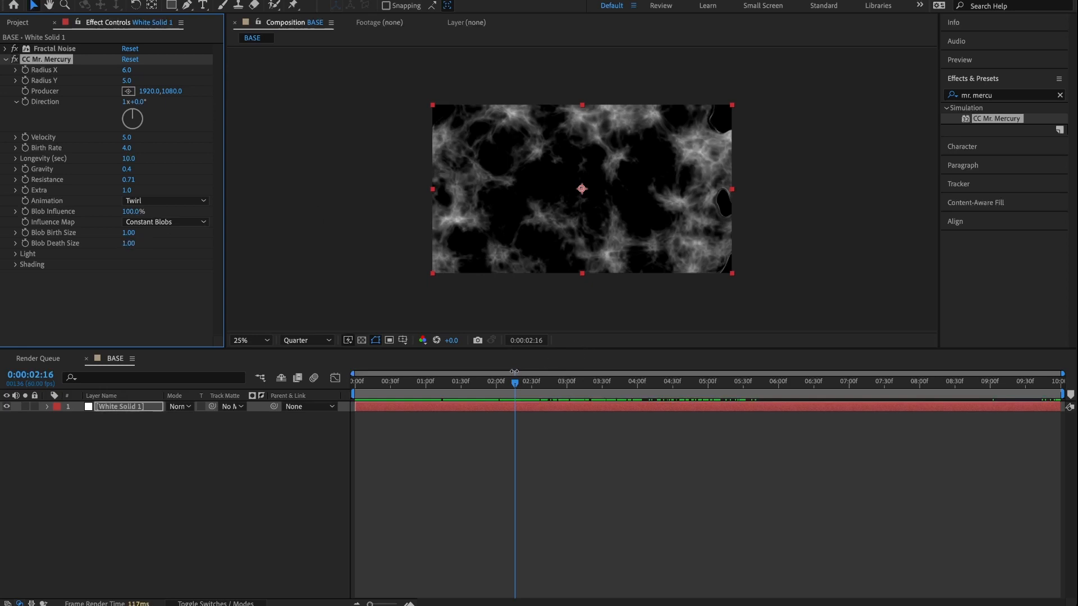
drag(542, 391, 450, 368)
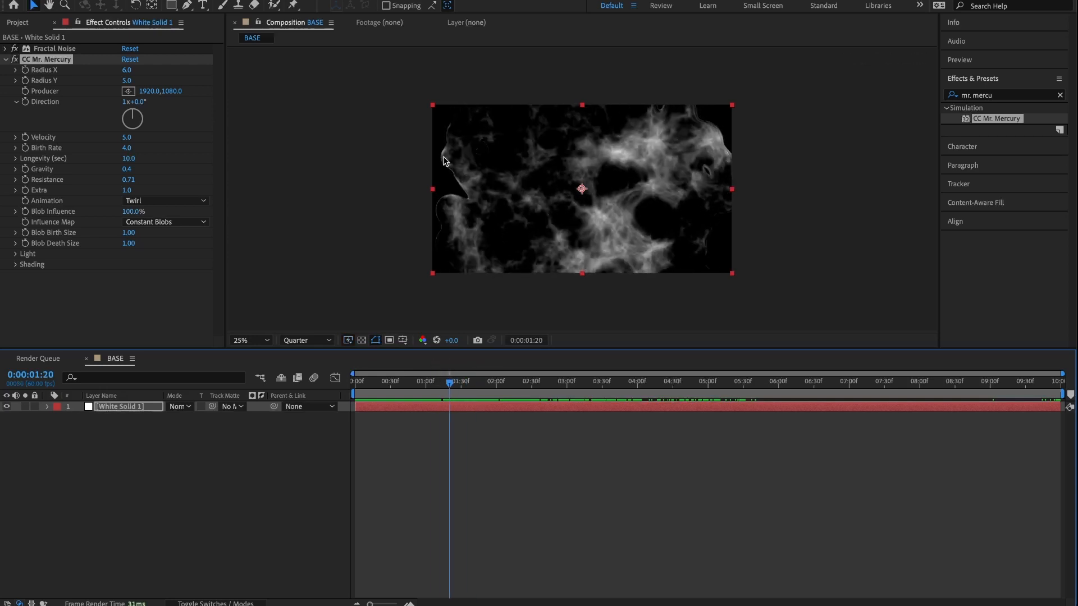
drag(427, 389, 525, 384)
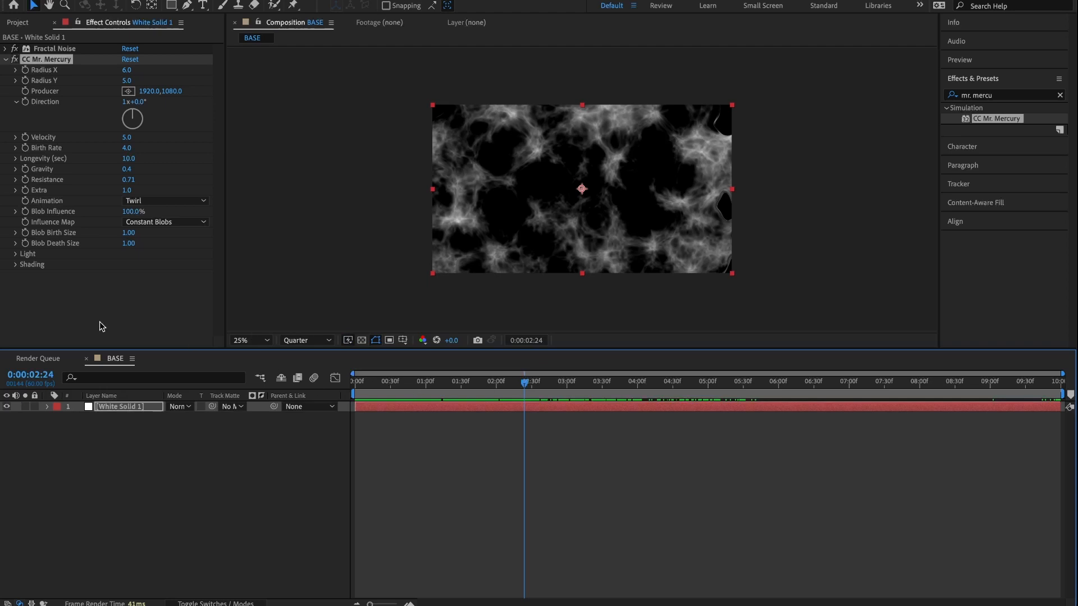
Switch the light source used by CC Mr. Mercury from Effect Light to the other available option.
click(15, 254)
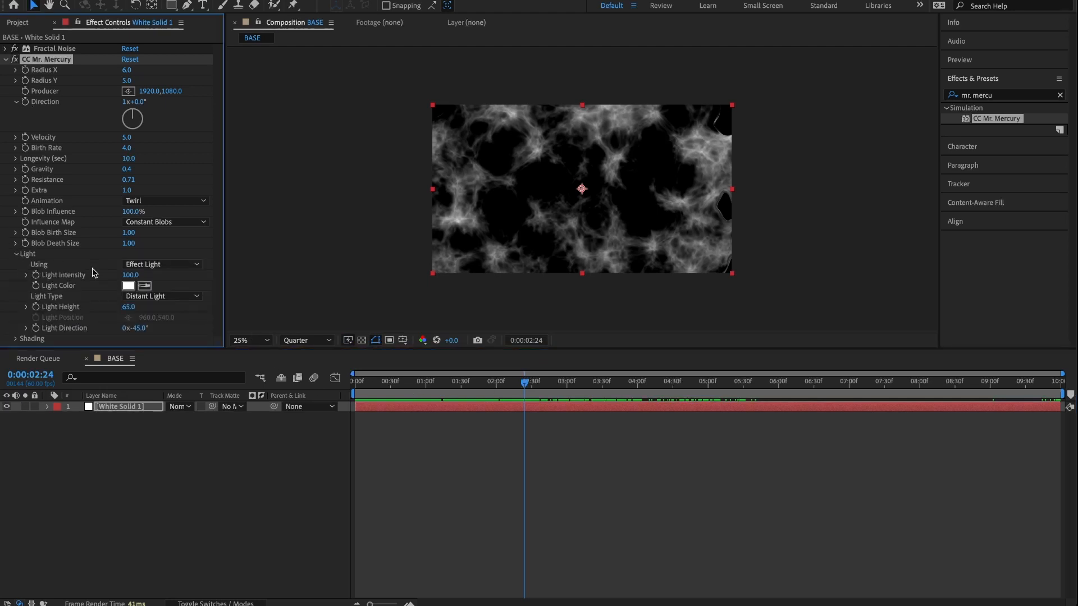
click(153, 264)
click(160, 291)
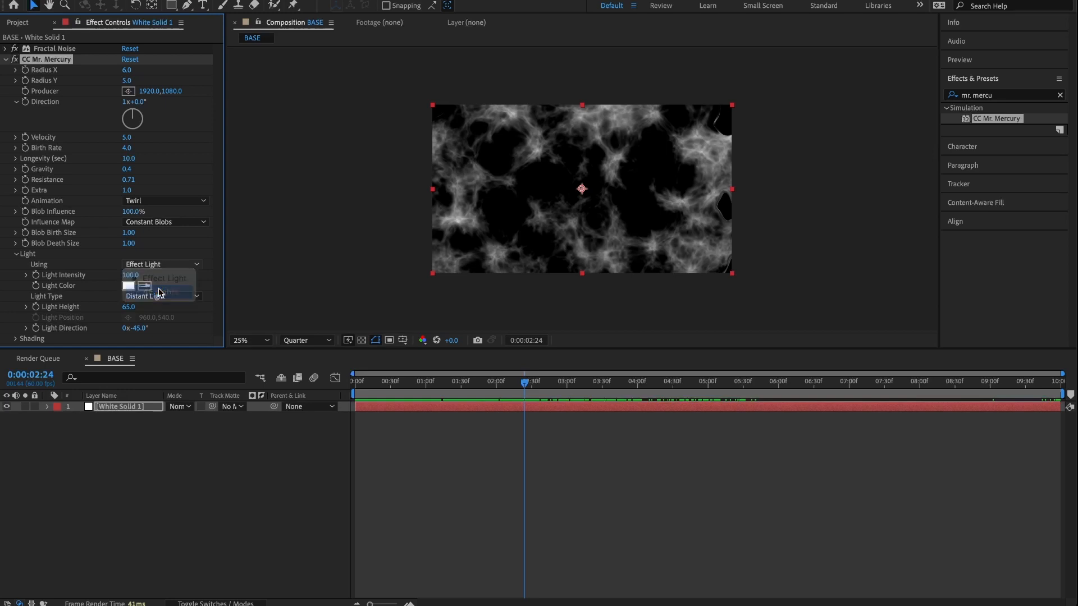
click(17, 254)
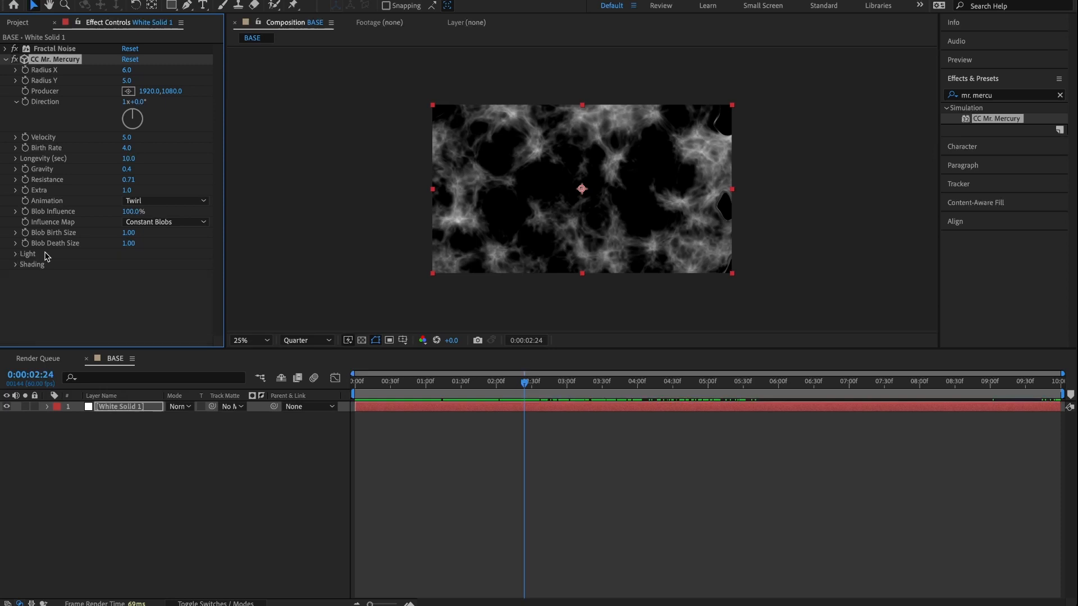
Set the Ambient shading of CC Mr. Mercury to 47.
click(17, 265)
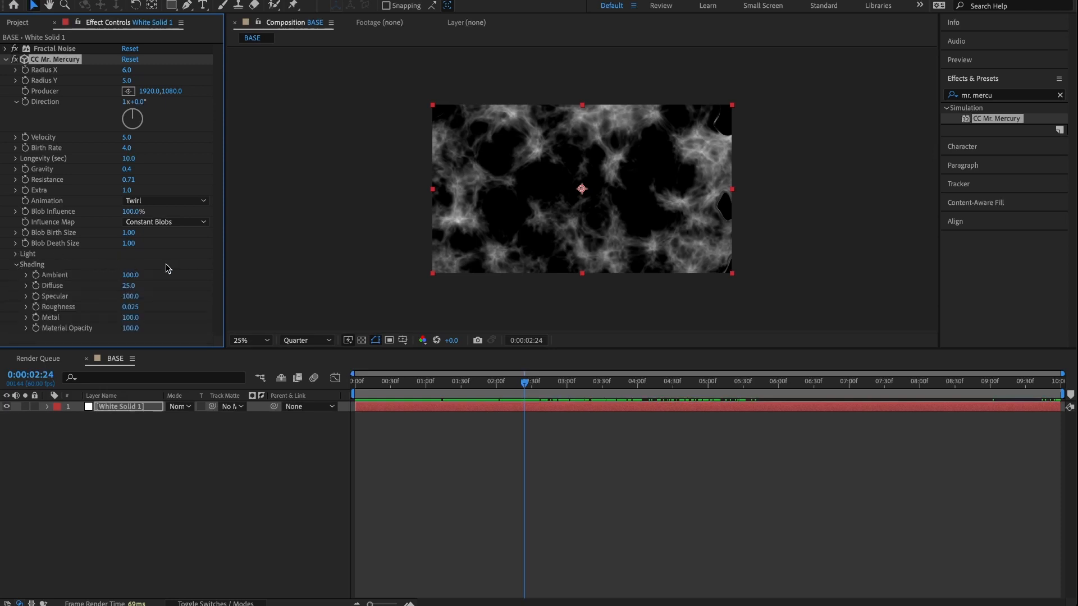
click(130, 275)
key(Return)
key(shift+Page_Up)
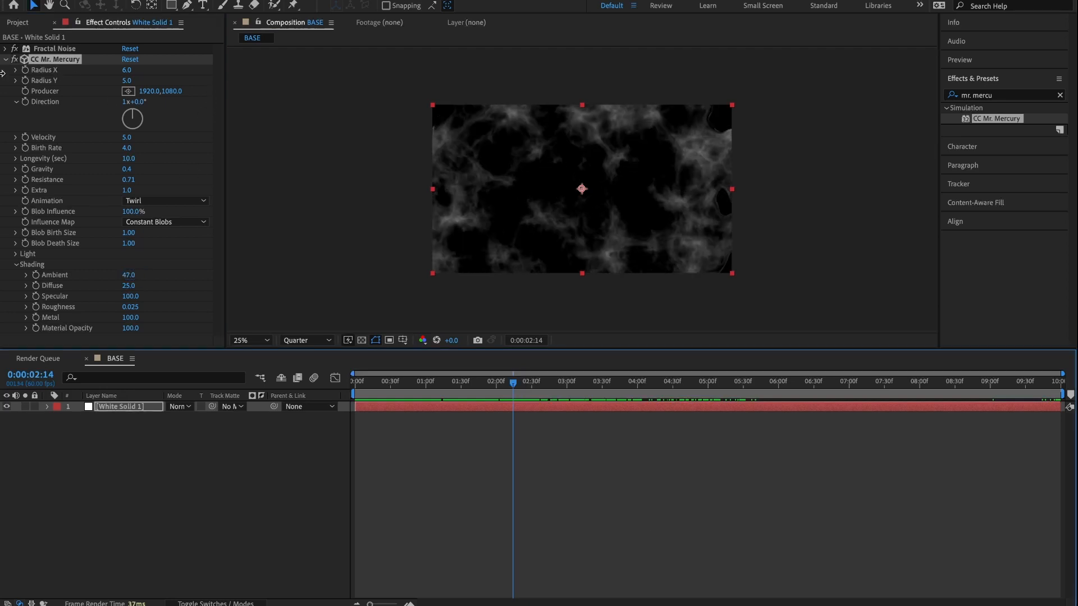
Scrub through the composition to find where the texture fills the frame, and place the playhead at 0:00:07:25.
click(426, 384)
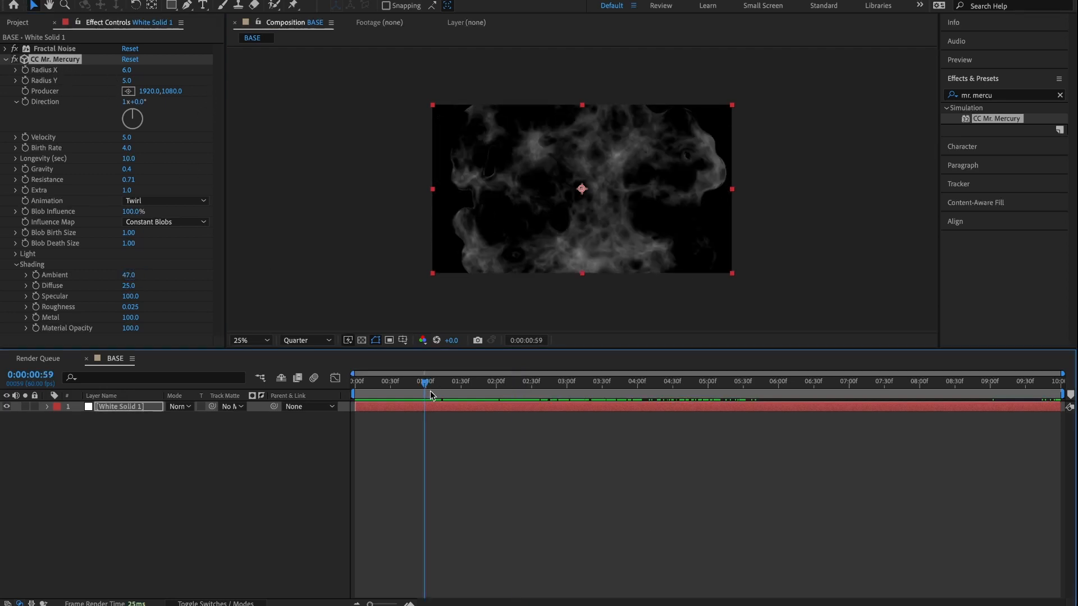
drag(358, 382, 443, 375)
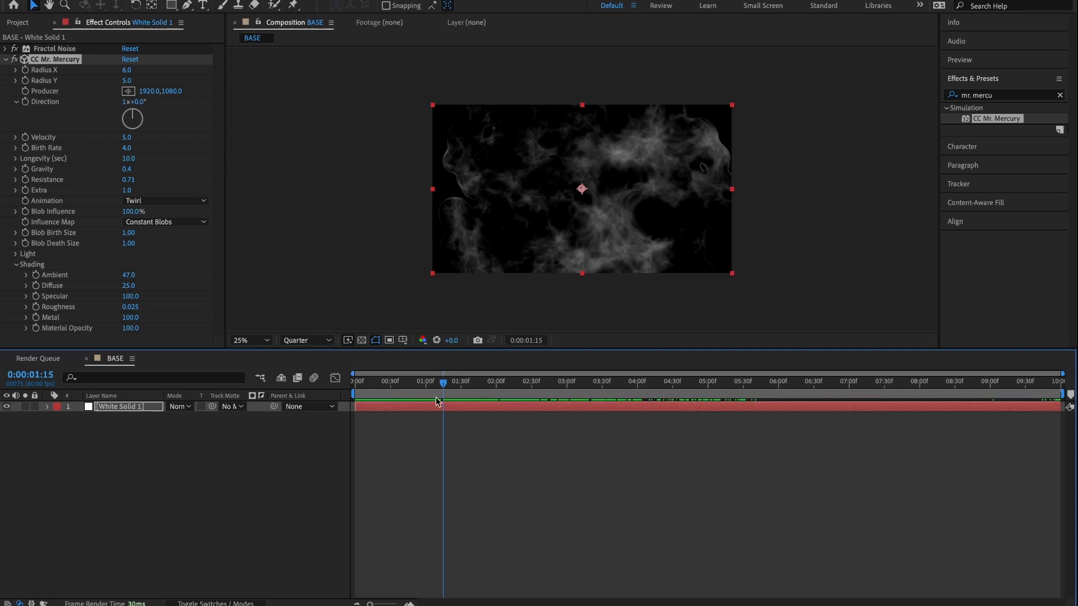
drag(449, 384, 870, 405)
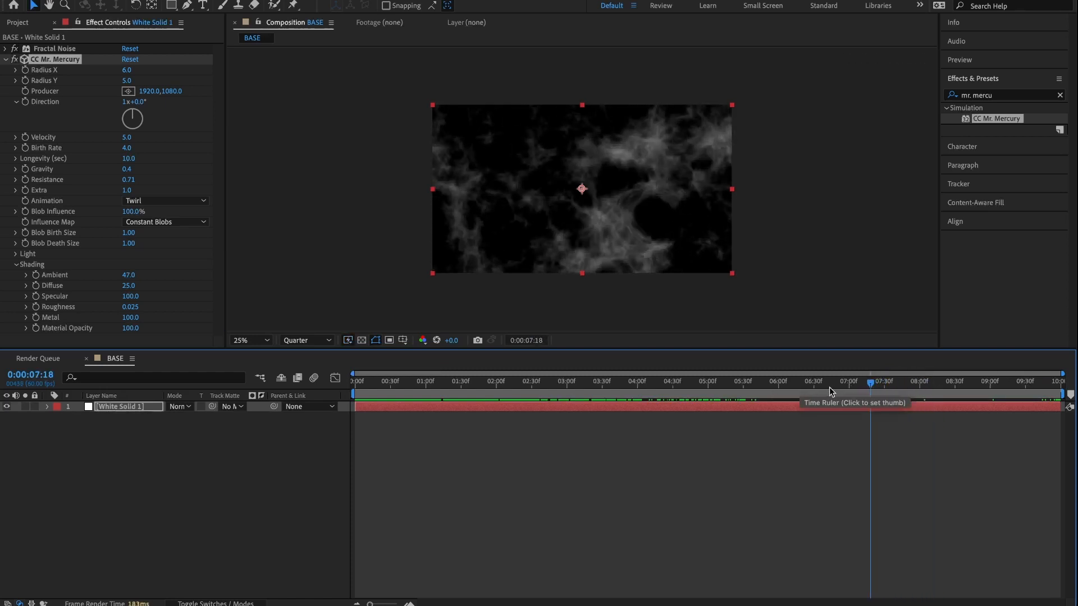
drag(868, 380, 878, 386)
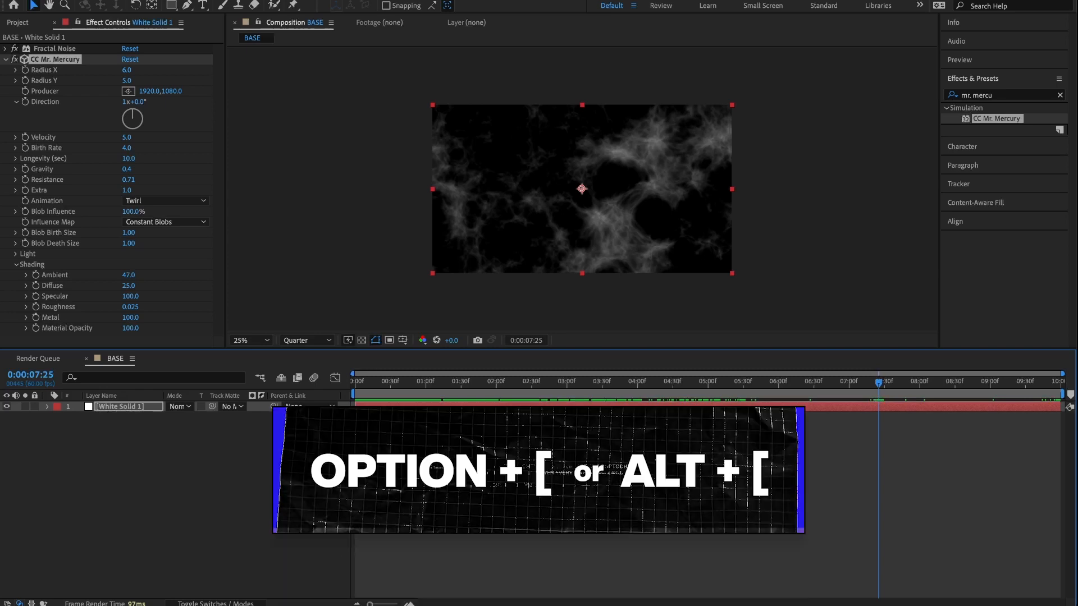
Trim the start of White Solid 1 at 0:00:07:25, move the layer to the composition's start and check its first frames.
key(alt+bracketleft)
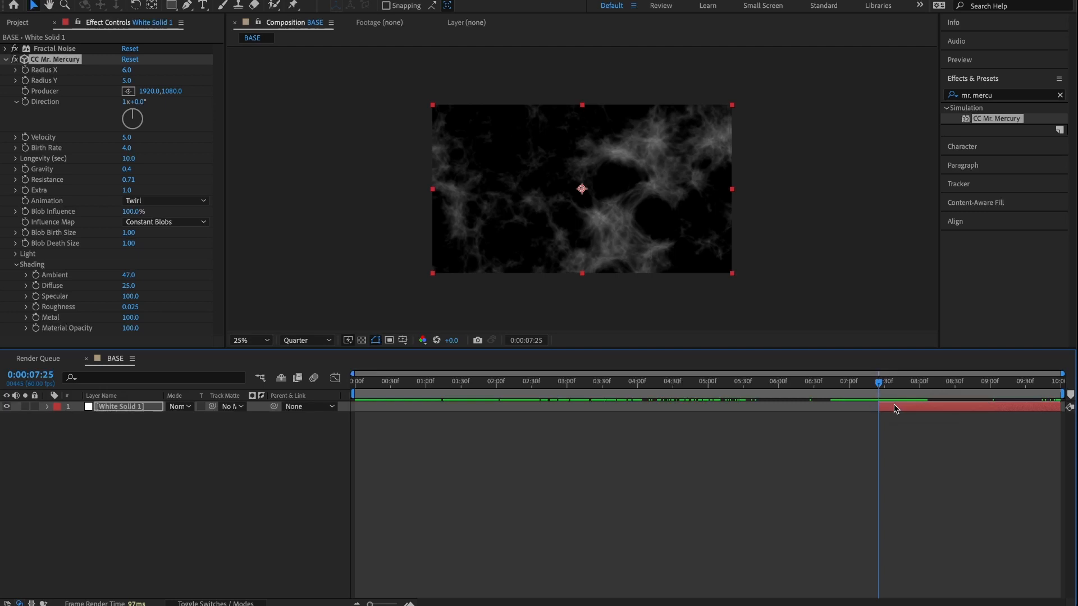
drag(896, 409, 370, 414)
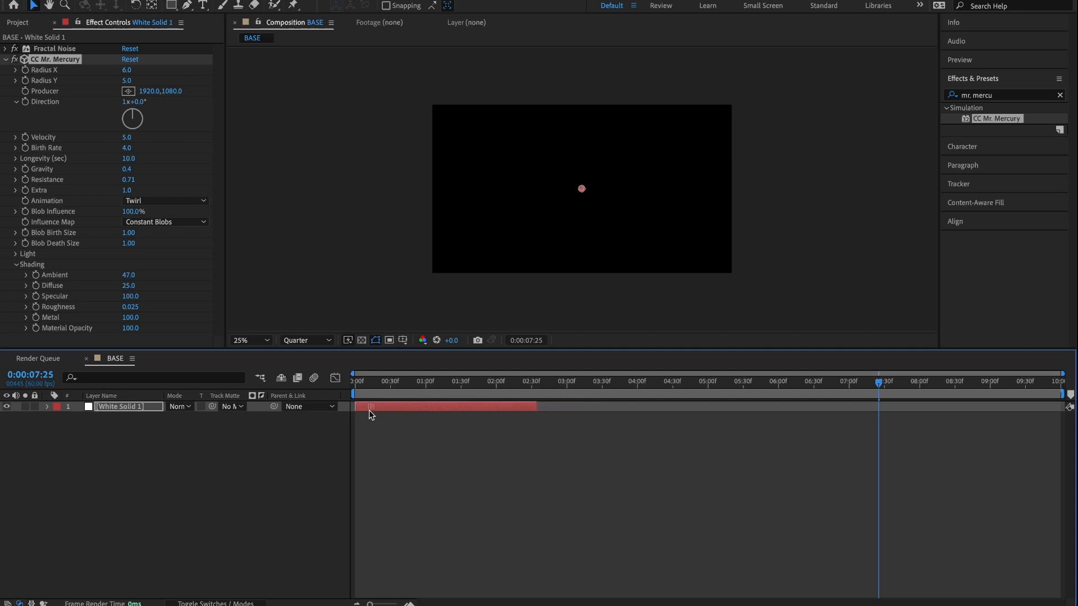
click(367, 382)
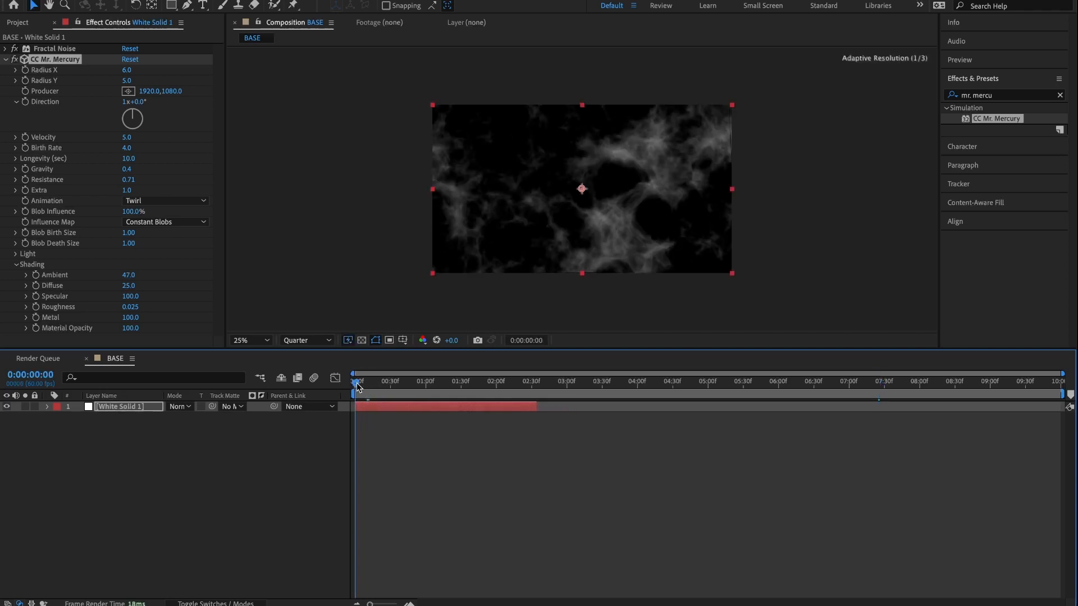
drag(360, 392, 409, 396)
key(Home)
Extend the end of White Solid 1 to the composition's last frame and scrub back through the texture.
drag(369, 383, 1074, 432)
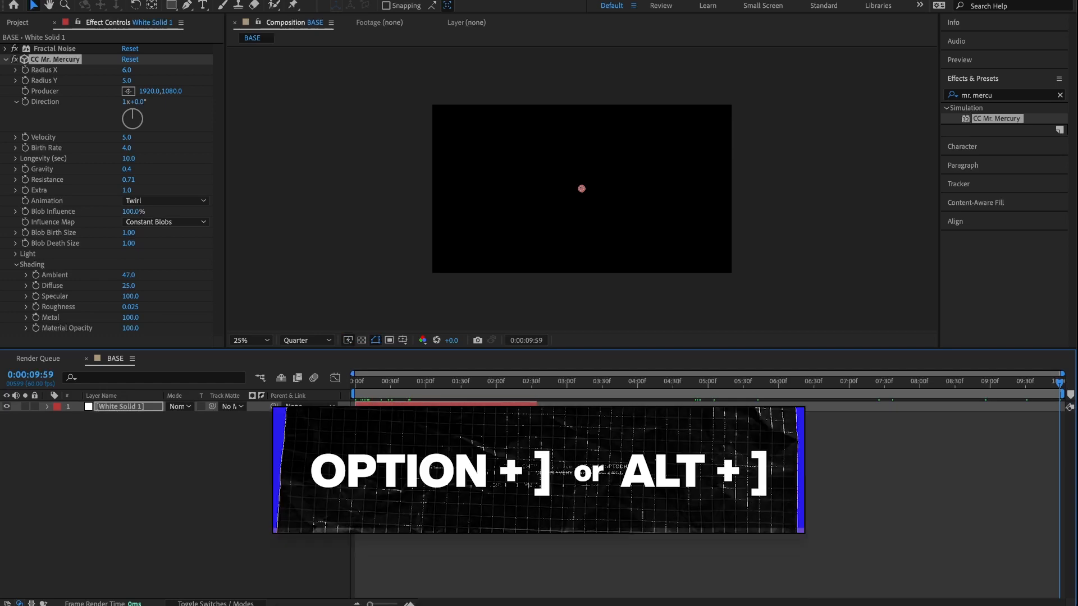
key(alt+bracketright)
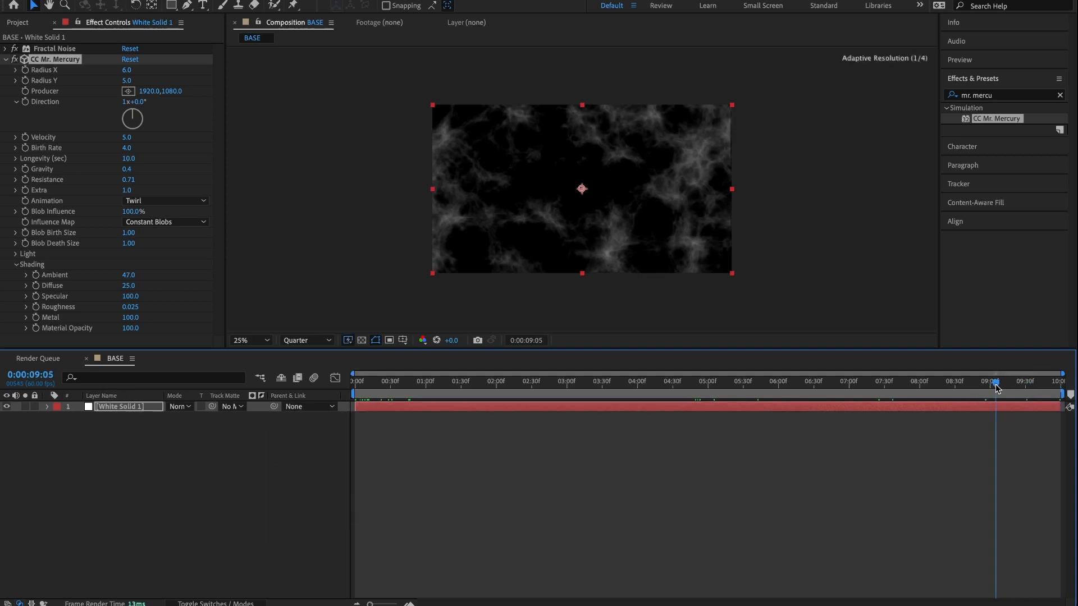
drag(1064, 418, 472, 406)
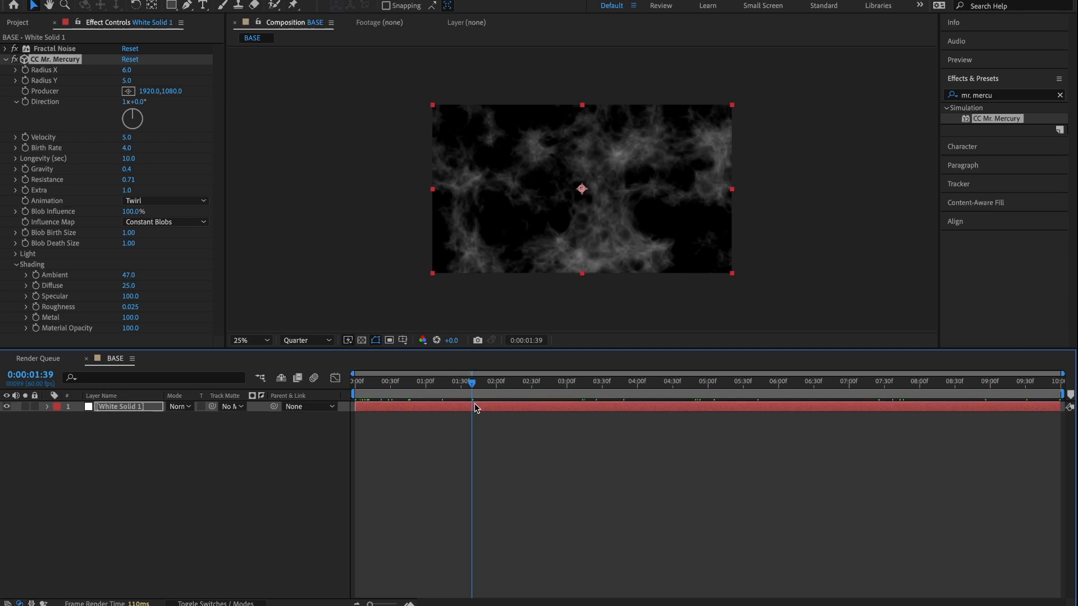
Reveal the keyframes of White Solid 1 and move the Fractal Noise Evolution keyframes so they span the composition's start to its end.
click(108, 409)
key(u)
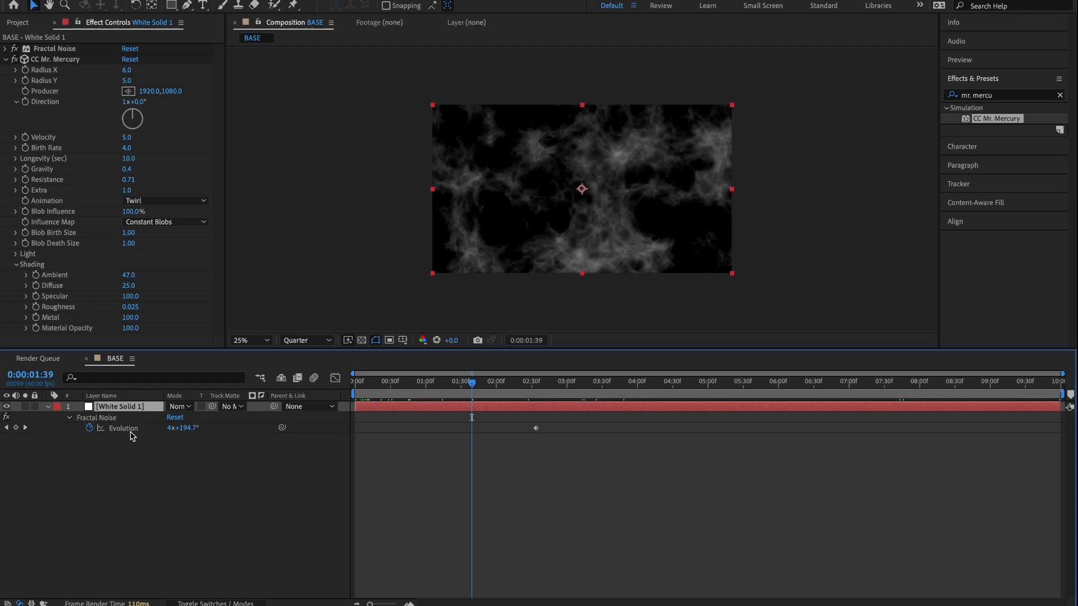
drag(390, 383, 459, 384)
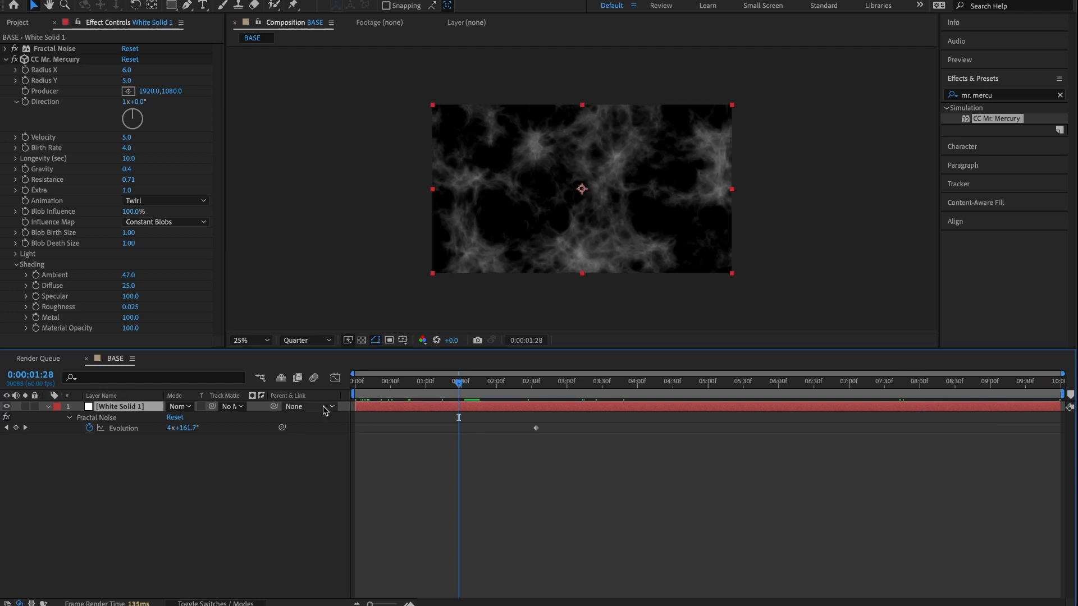
key(space)
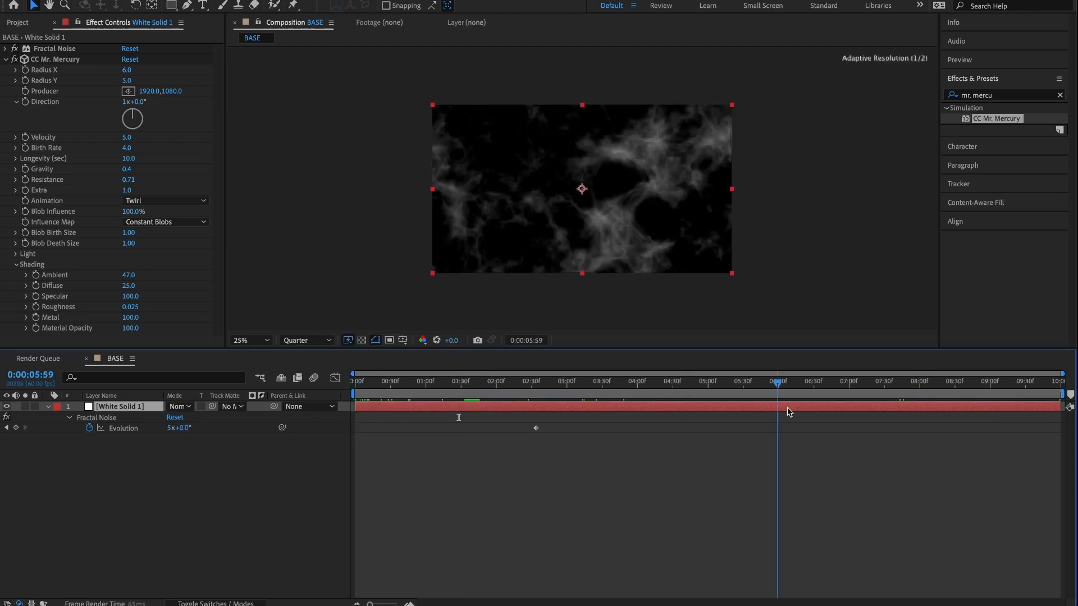
key(space)
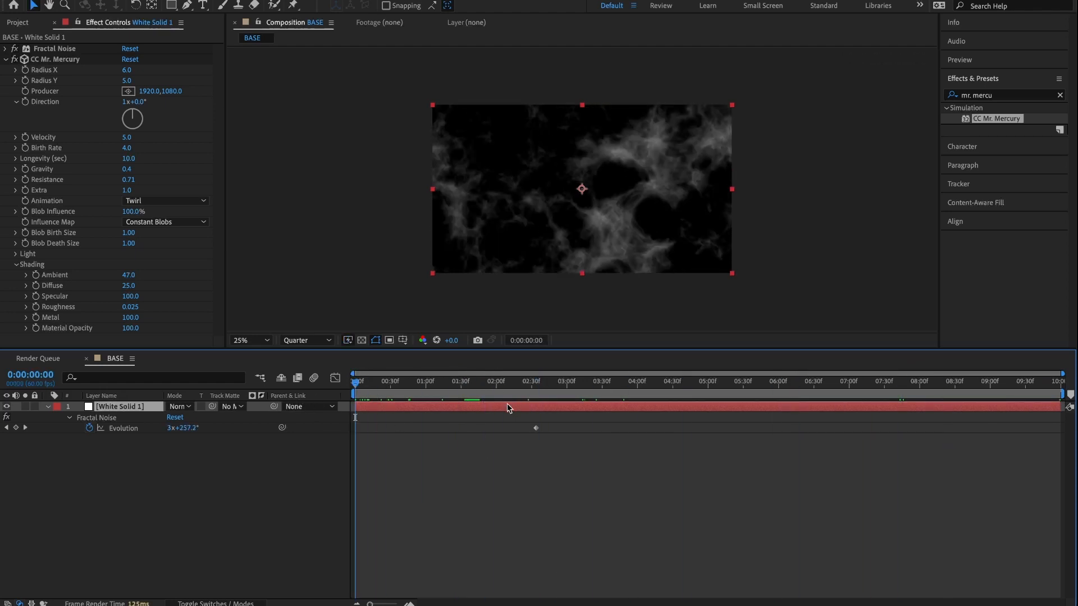
click(133, 431)
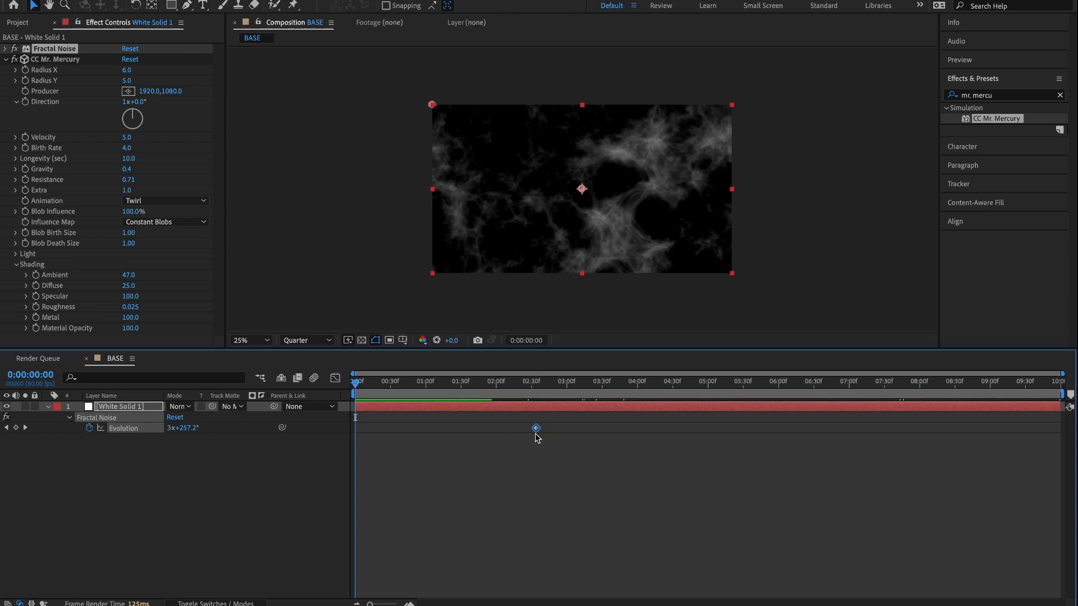
mouse_move(537, 430)
drag(537, 429, 1060, 431)
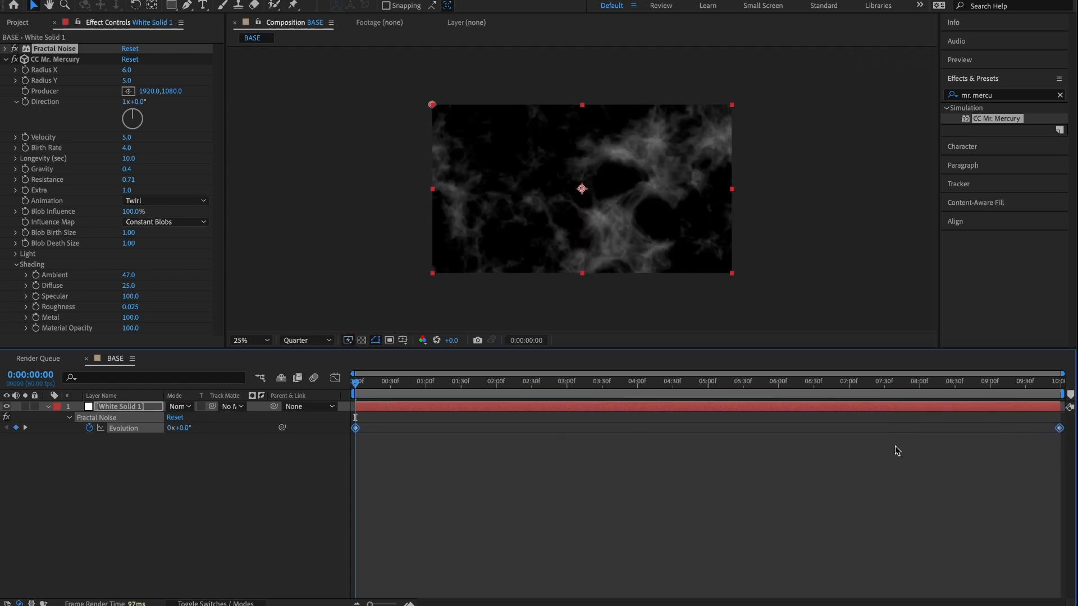
drag(357, 385, 339, 457)
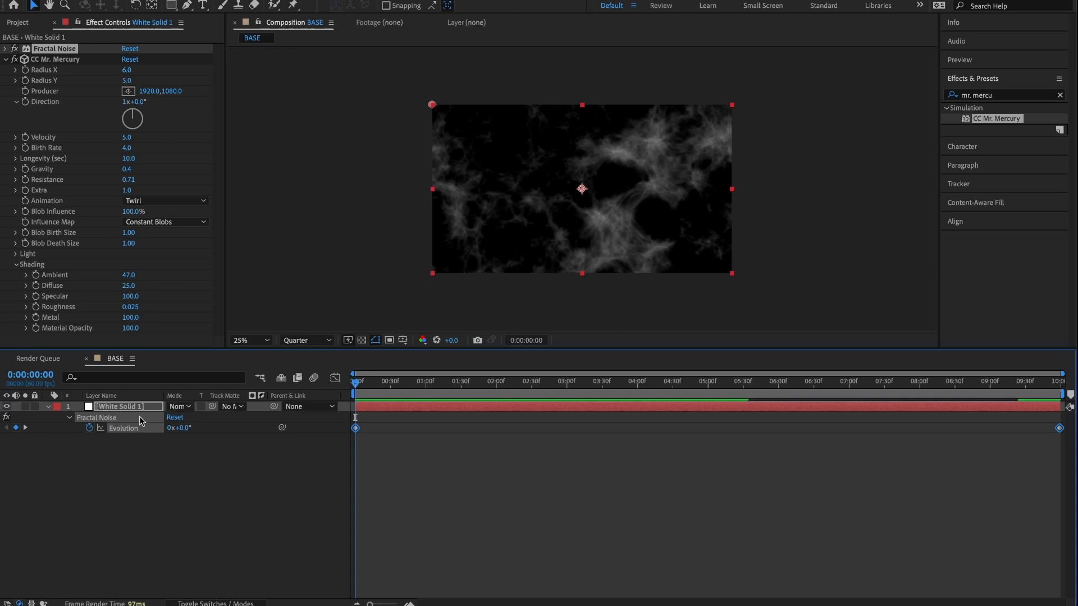
Add a white Spot light at 100% intensity with a 90° cone angle and 50% cone feather to the BASE composition.
click(48, 407)
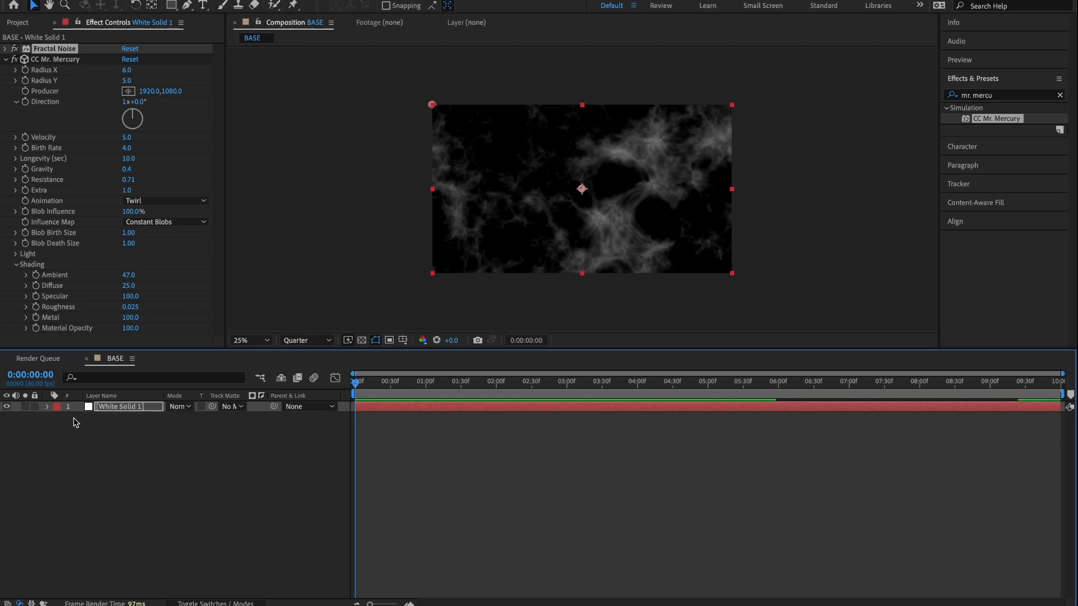
click(6, 59)
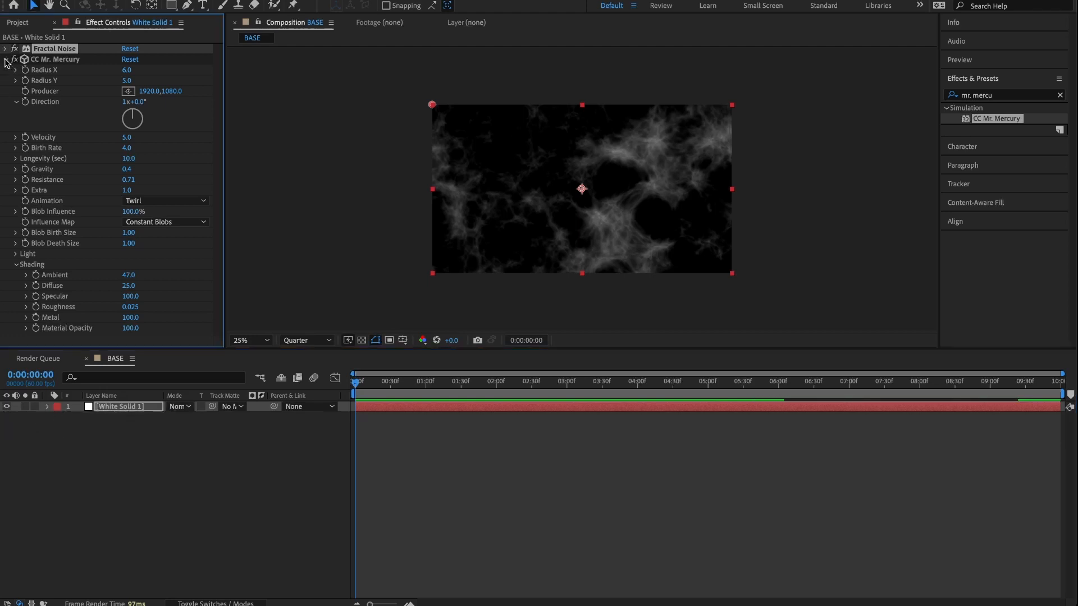
click(251, 489)
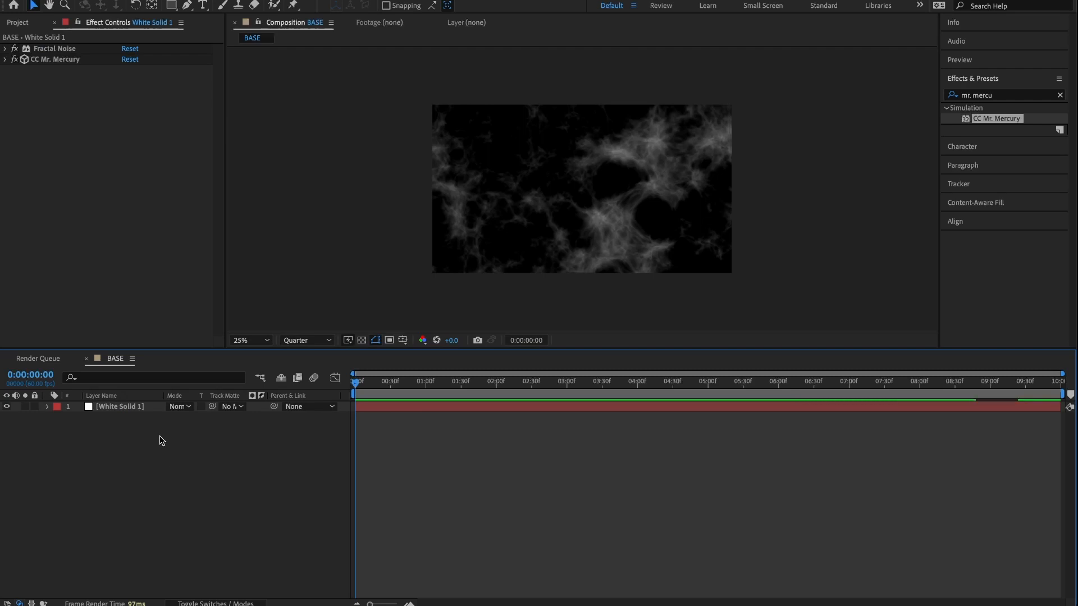
right_click(131, 436)
mouse_move(212, 448)
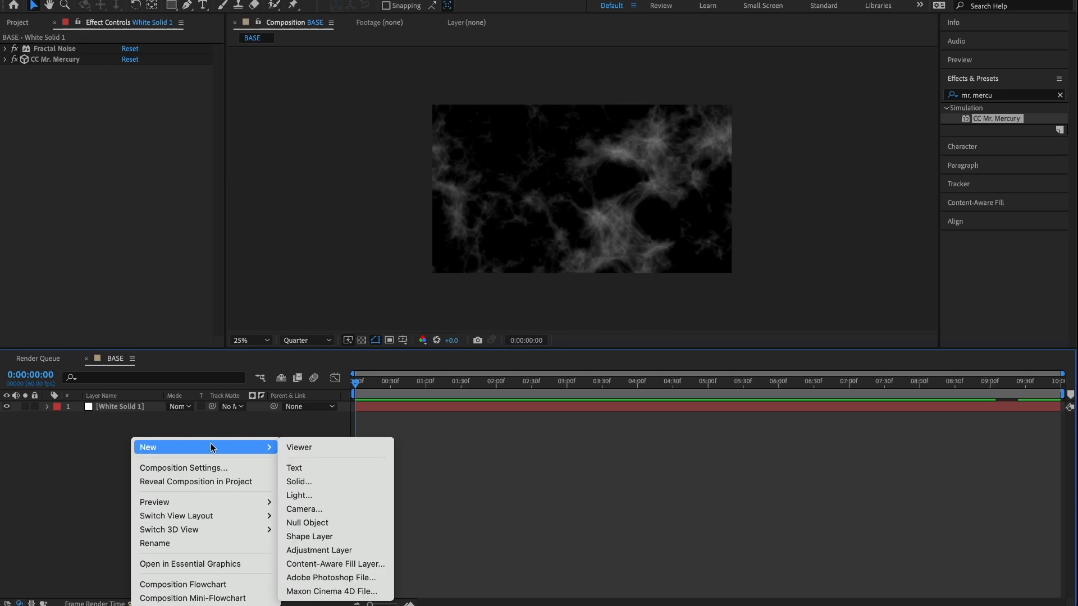
click(299, 495)
click(548, 193)
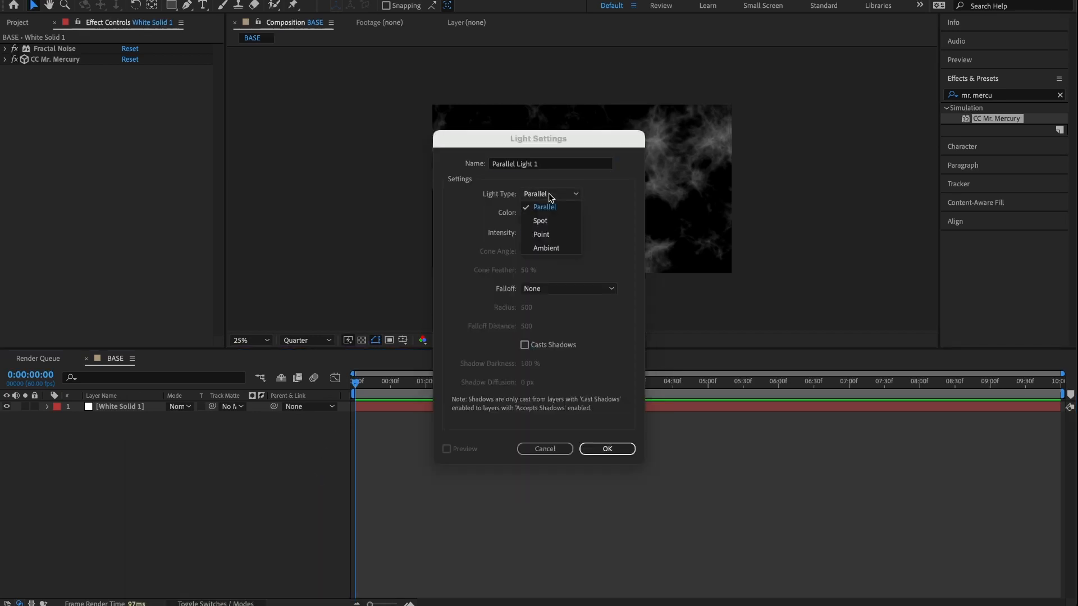
click(549, 222)
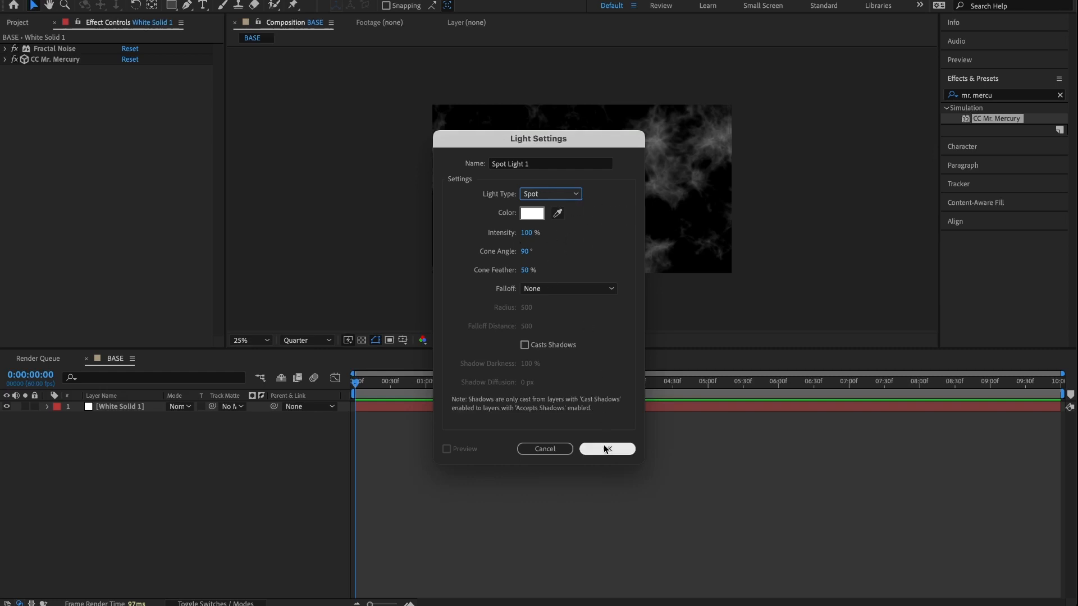
click(582, 453)
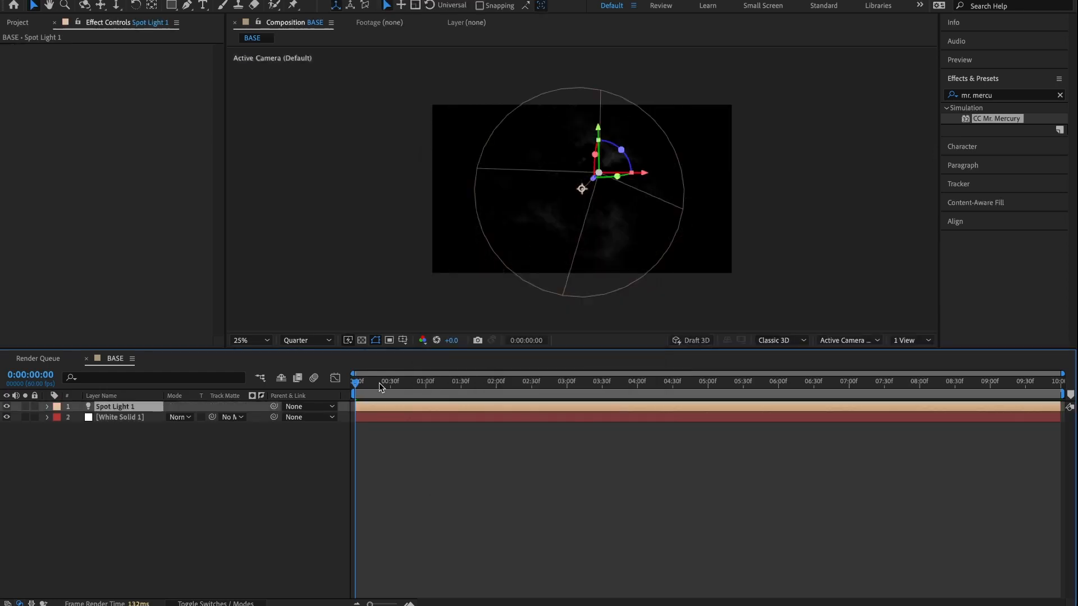
Set the spot light's Point of Interest to 2211.5, 788.5, -2430.0.
click(47, 406)
click(58, 418)
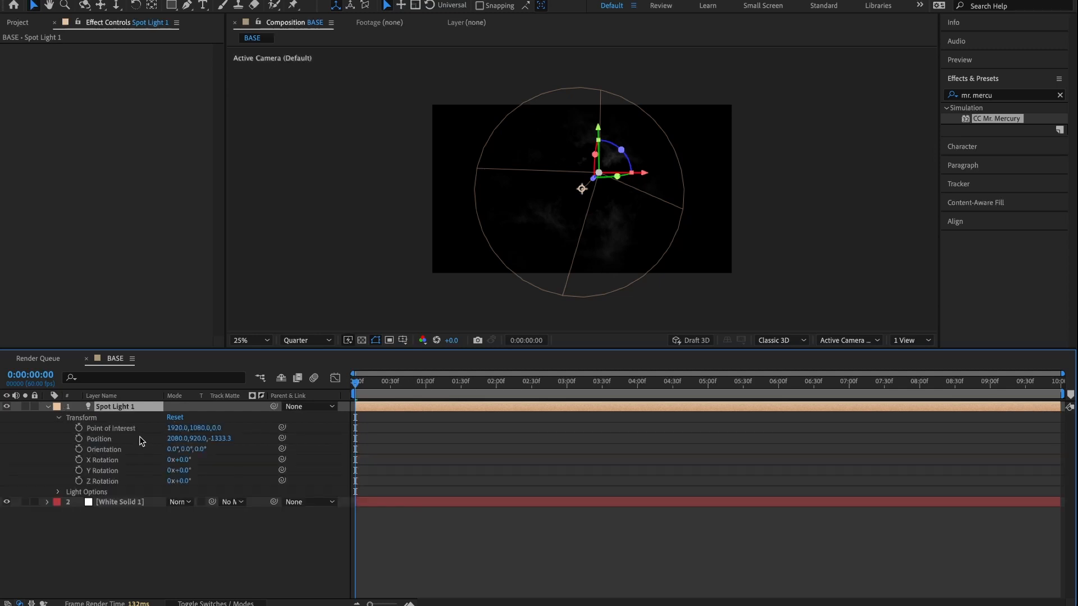
click(171, 428)
text(2211.5)
key(Tab)
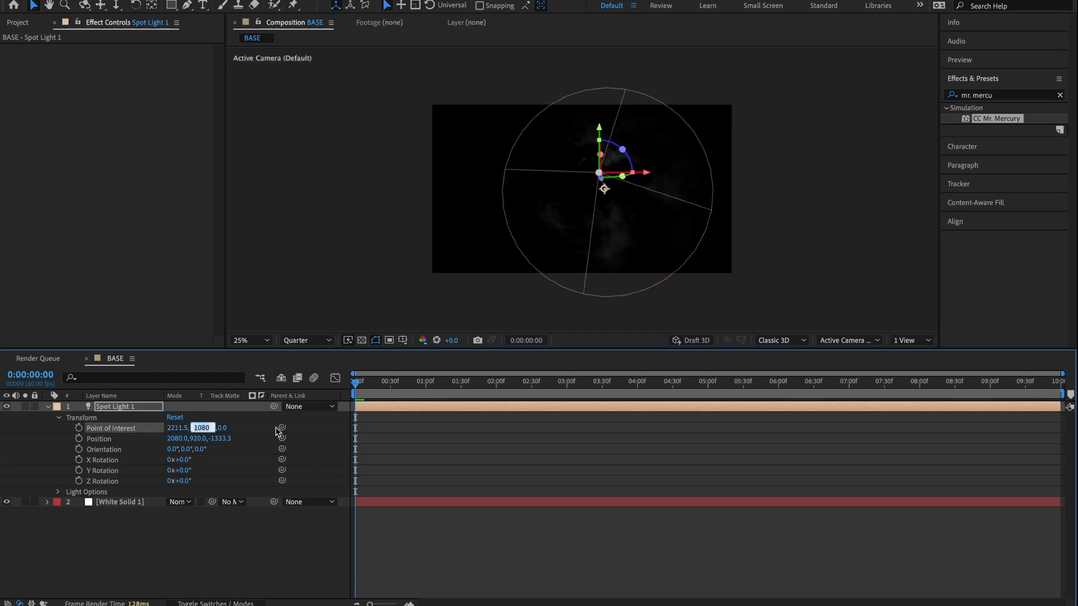
text(788.5)
key(Return)
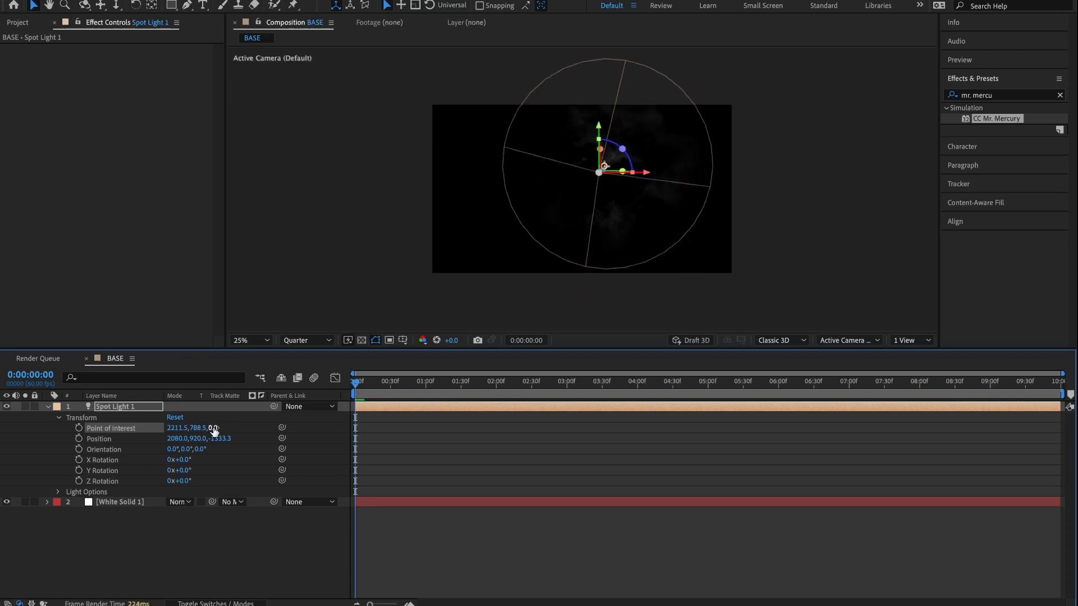
click(214, 427)
key(Return)
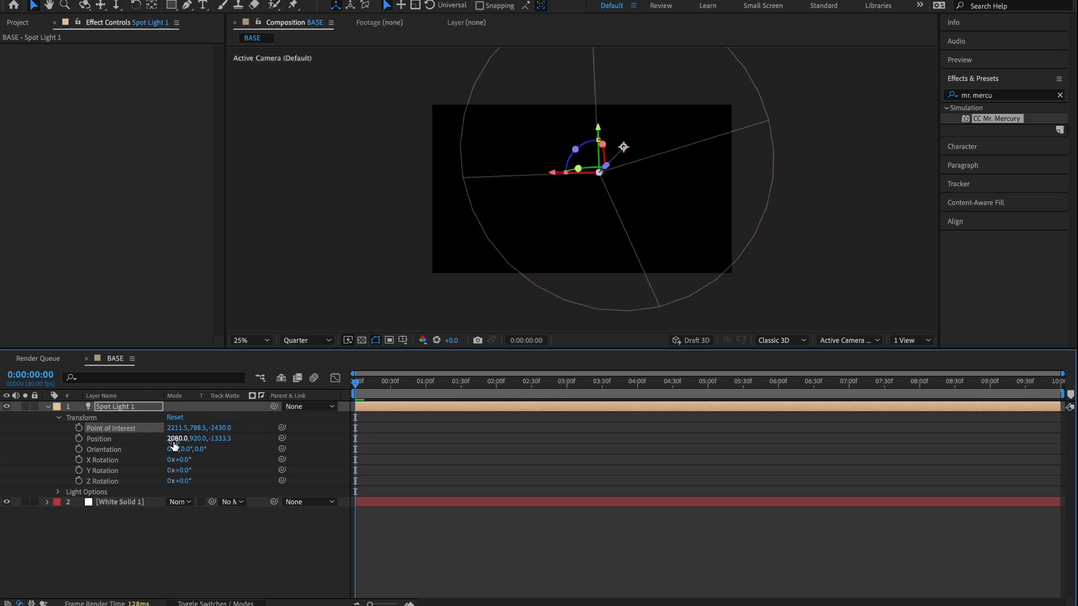
Set the spot light's Position to 2371.5, 628.5, -3763.5.
click(178, 442)
text(2371.5)
click(196, 438)
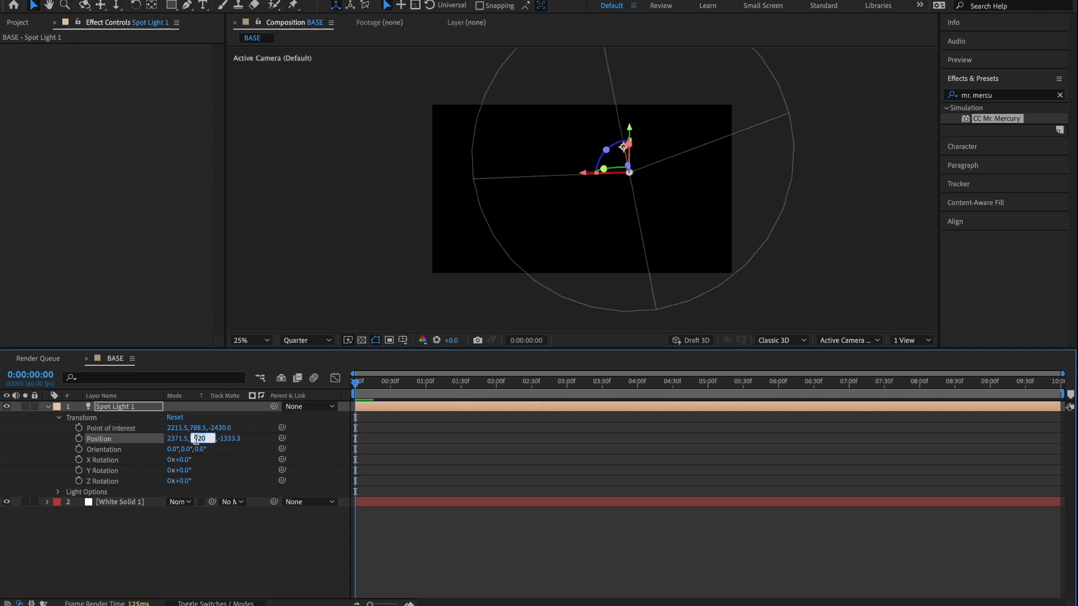
text(6)
key(Return)
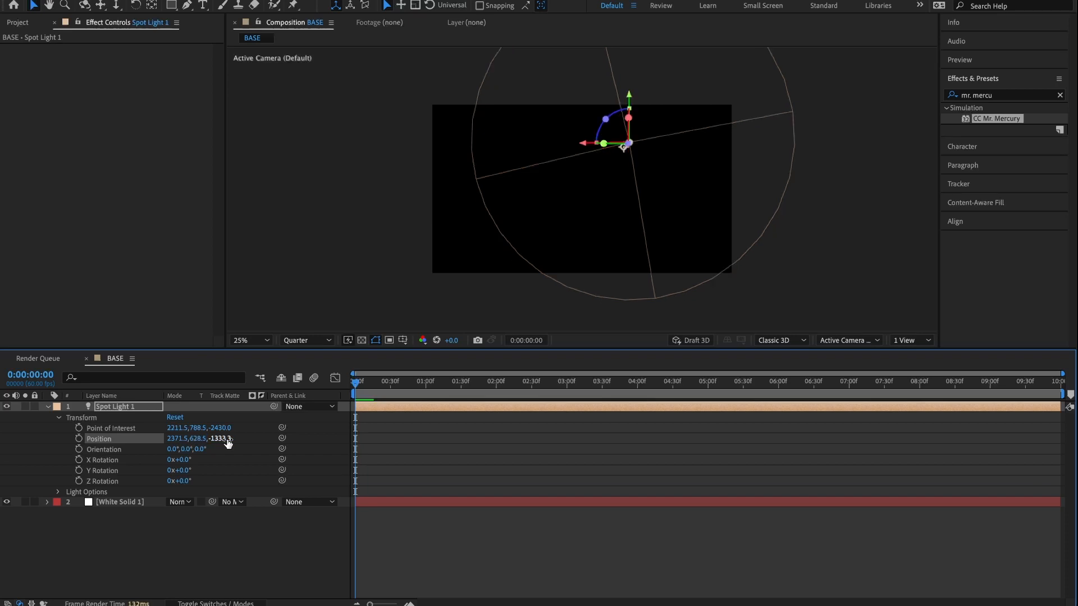
click(227, 441)
text(-3763.3)
key(Return)
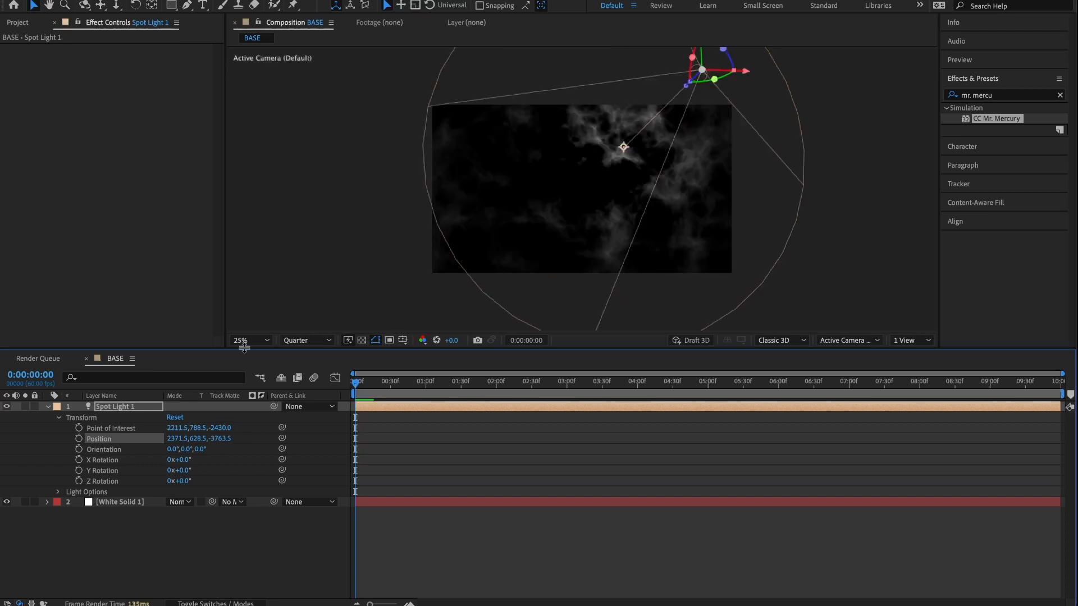
Set the spot light's Intensity to 370% and its Color to the blue 2B6EFF.
click(59, 420)
click(58, 428)
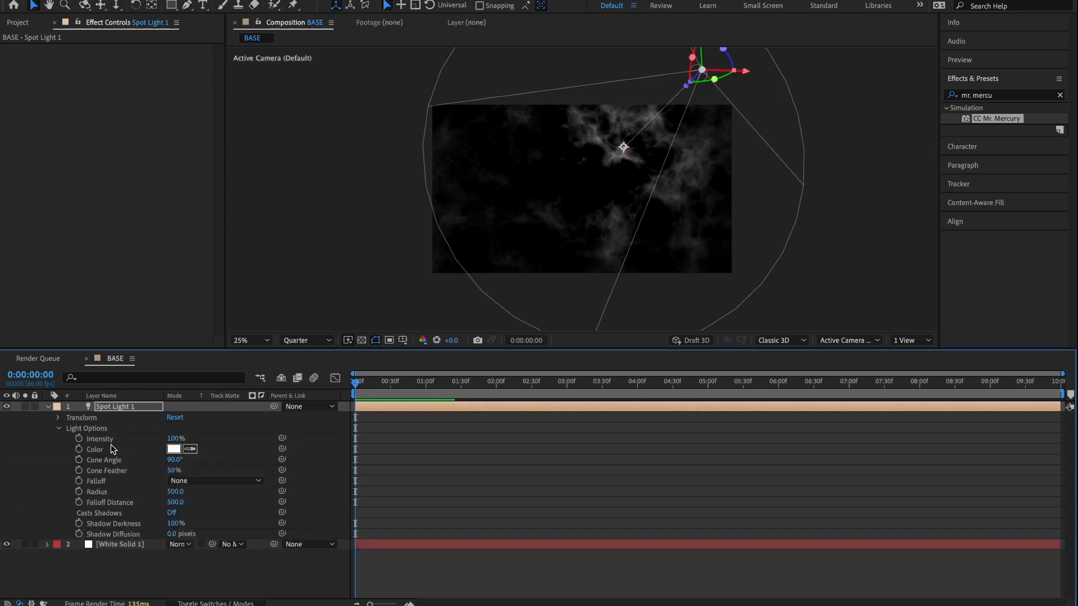
click(171, 440)
text(370)
key(Return)
click(175, 450)
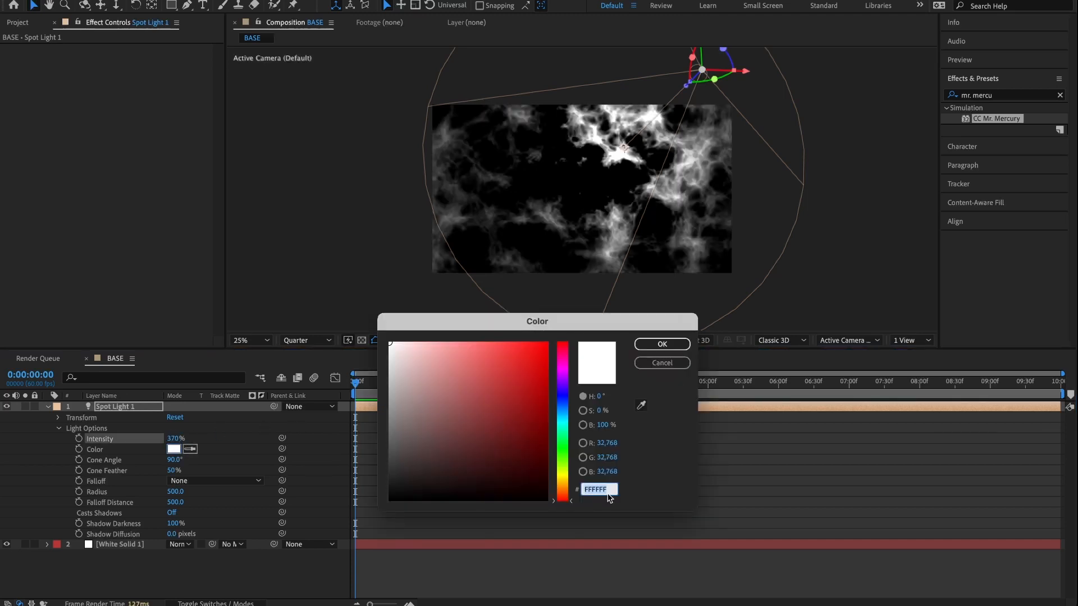
text(2)
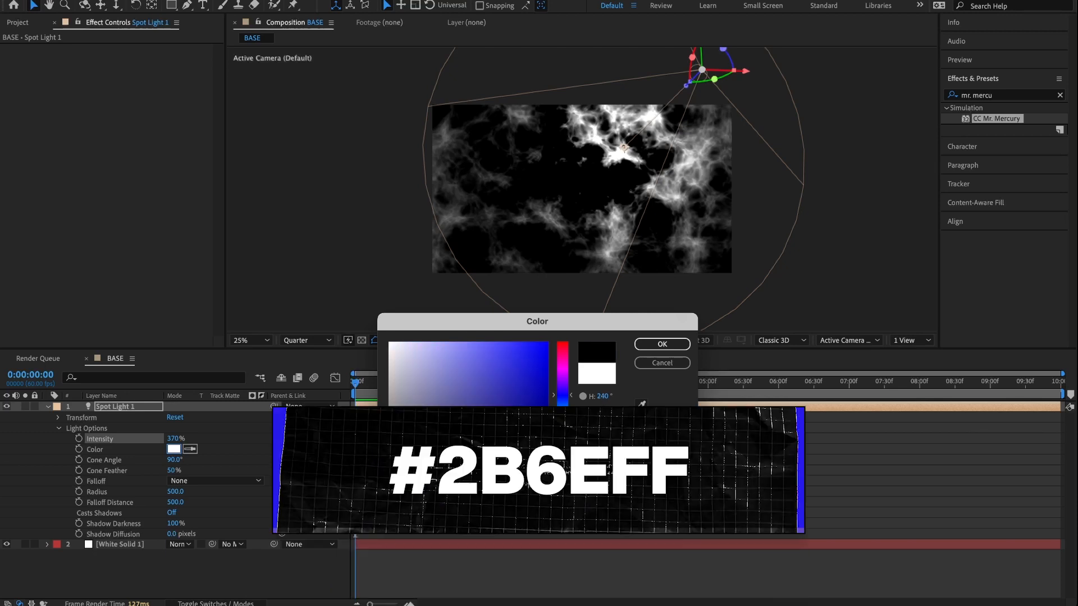
text(B6EFF)
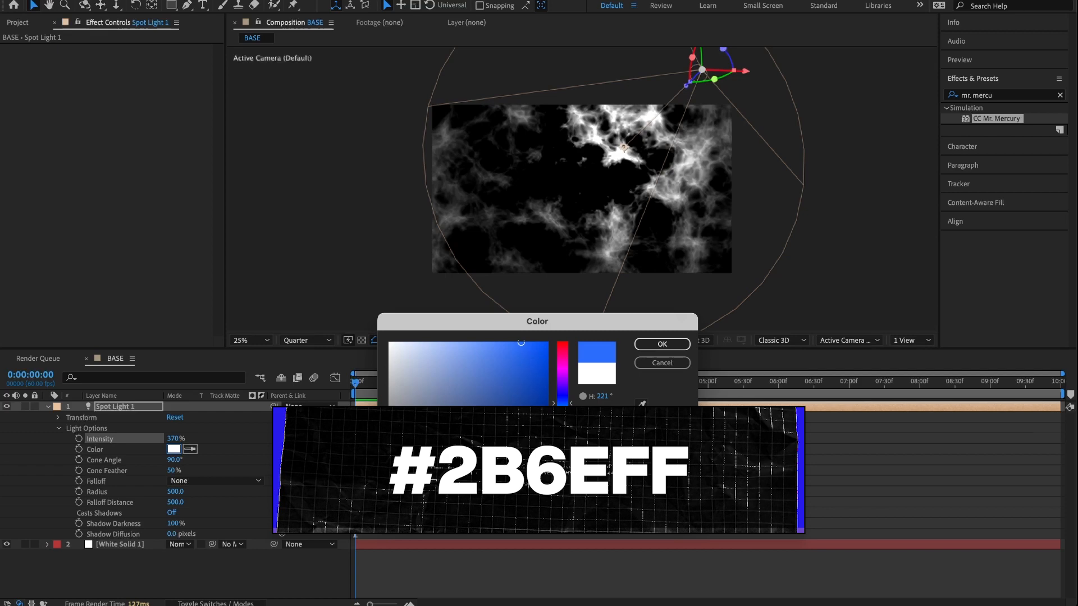
key(Return)
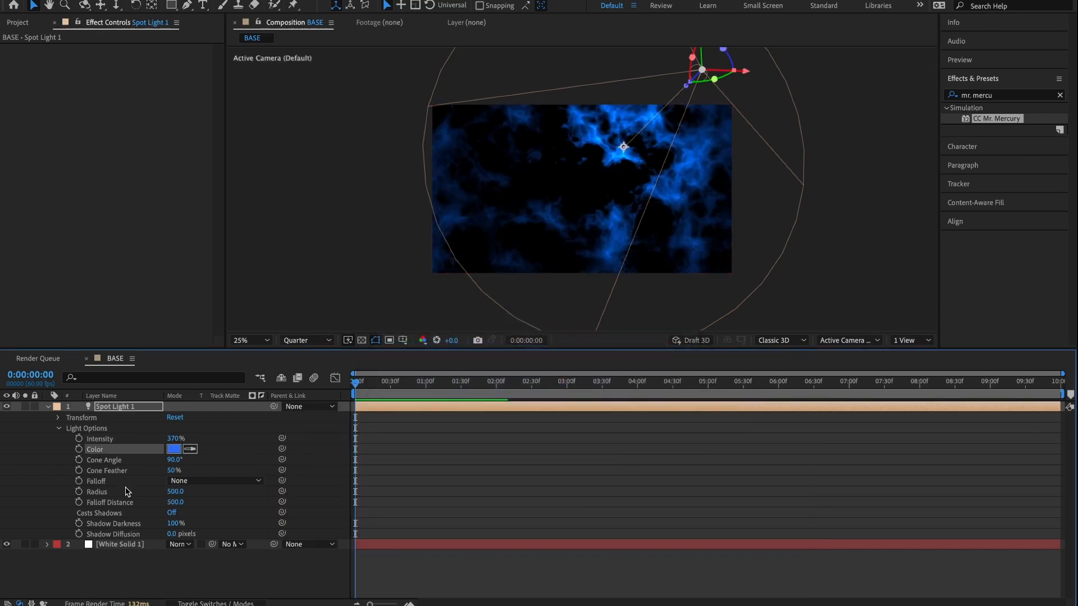
Set the spot light's Cone Angle to 60° and its Cone Feather to 25%, then collapse the light layer's properties.
click(173, 460)
text(60)
key(Return)
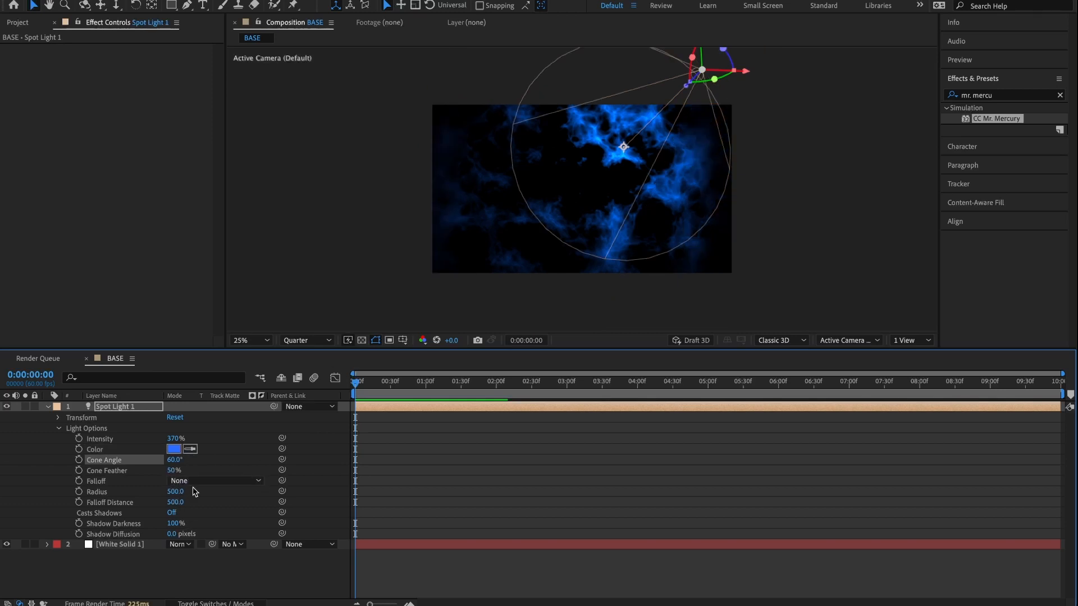
click(172, 471)
text(25)
key(Return)
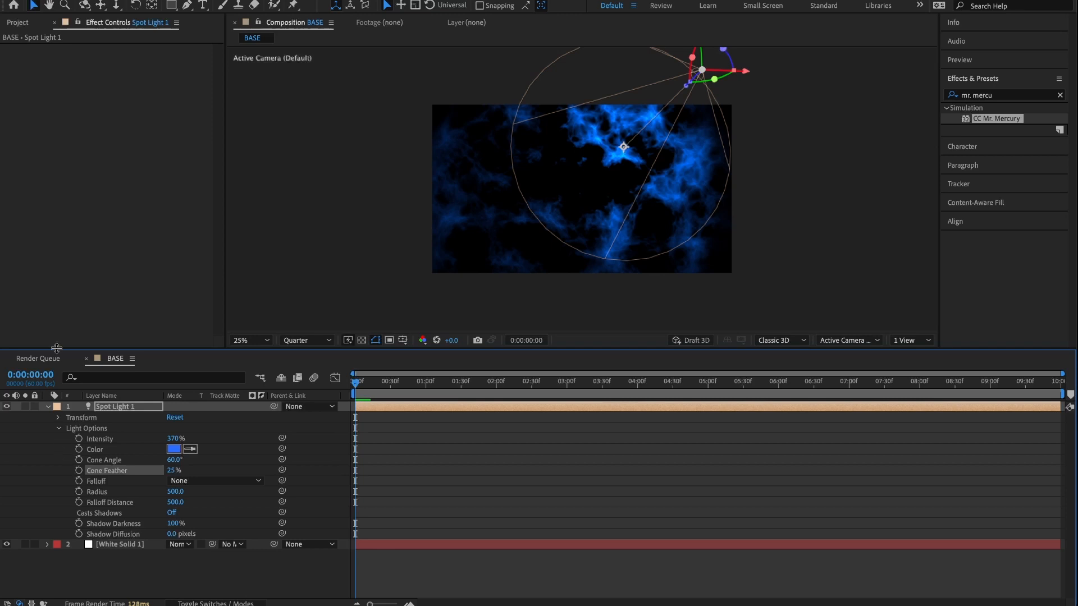
click(48, 406)
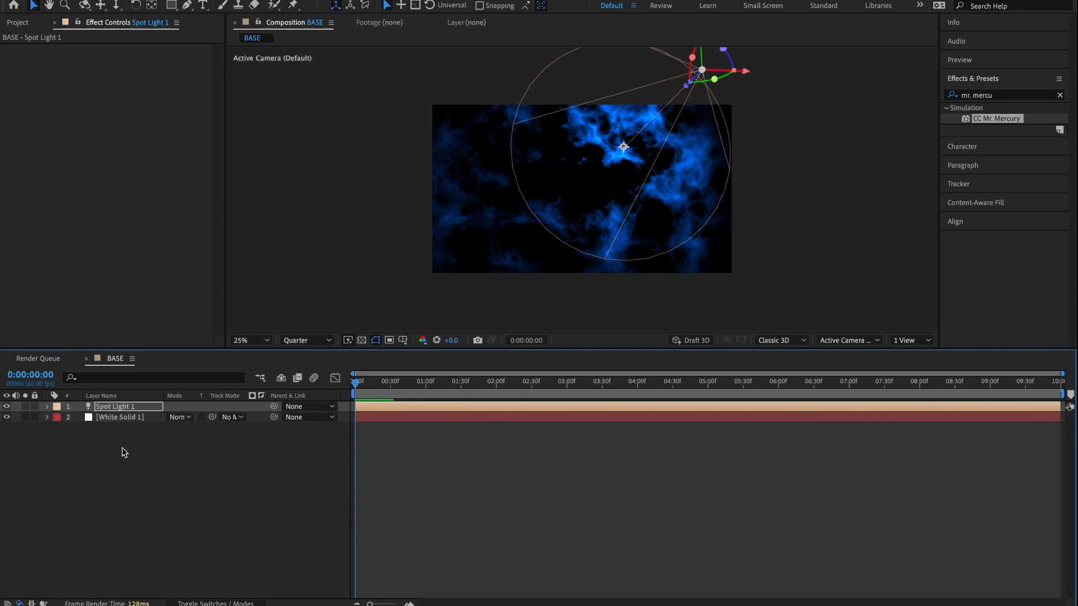
Add a new adjustment layer to the BASE composition and name it Light Burst.
click(147, 486)
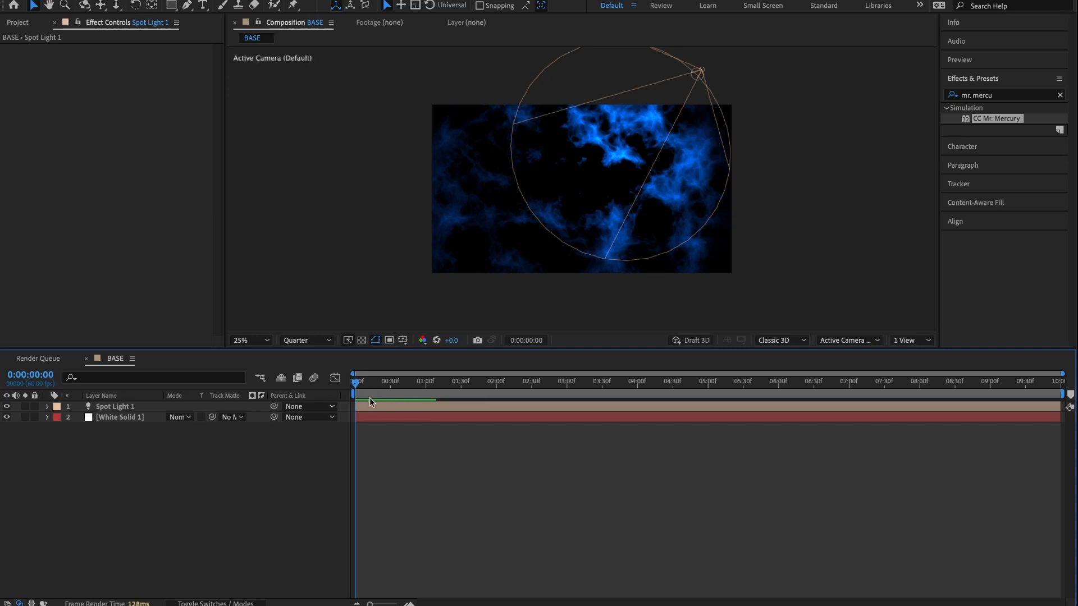
right_click(130, 448)
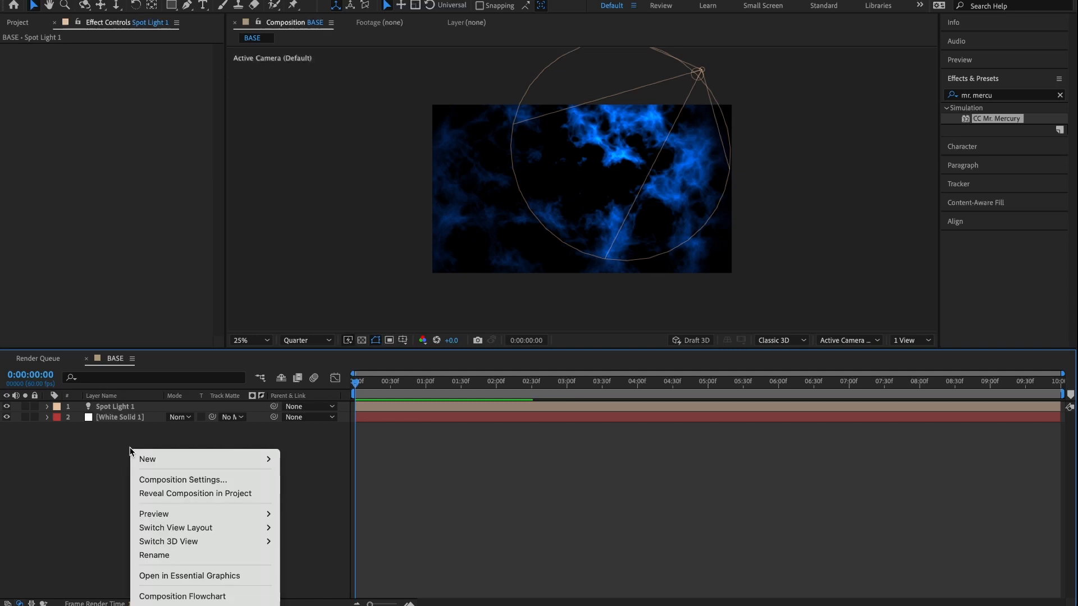
mouse_move(182, 458)
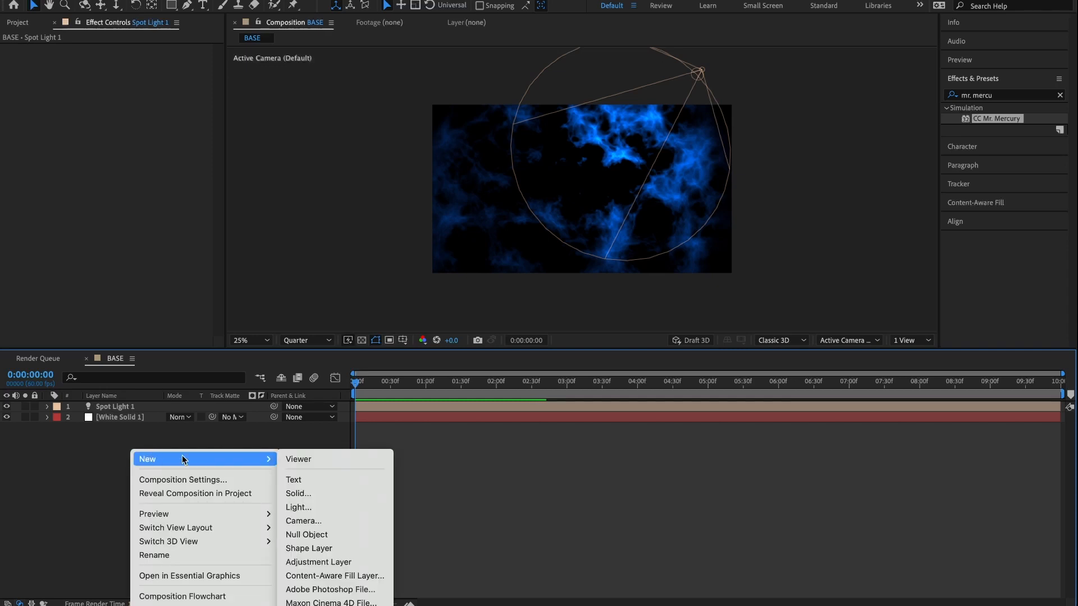
click(345, 562)
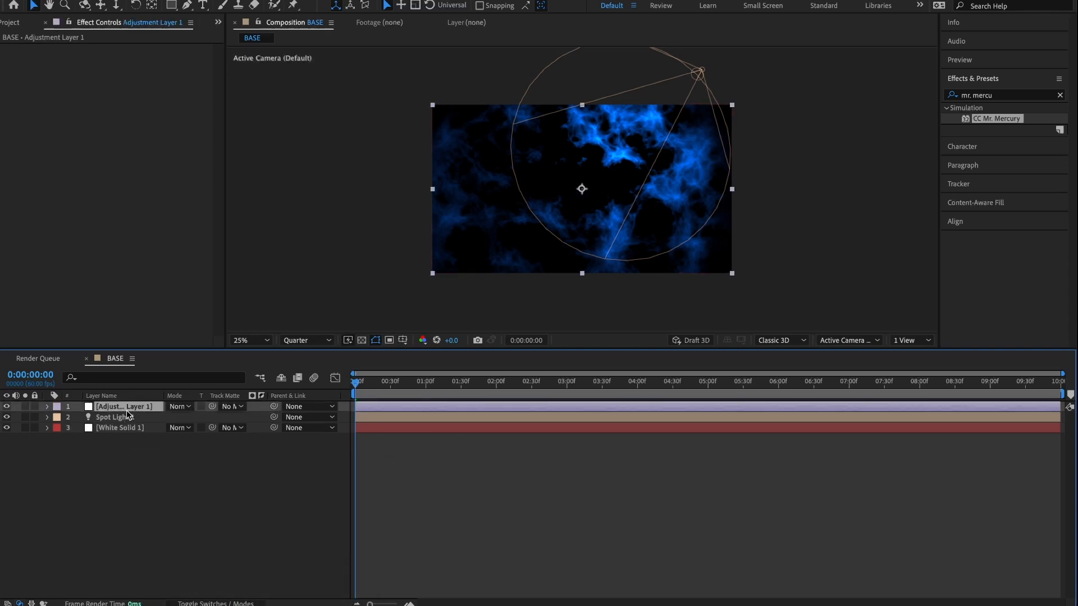
key(Return)
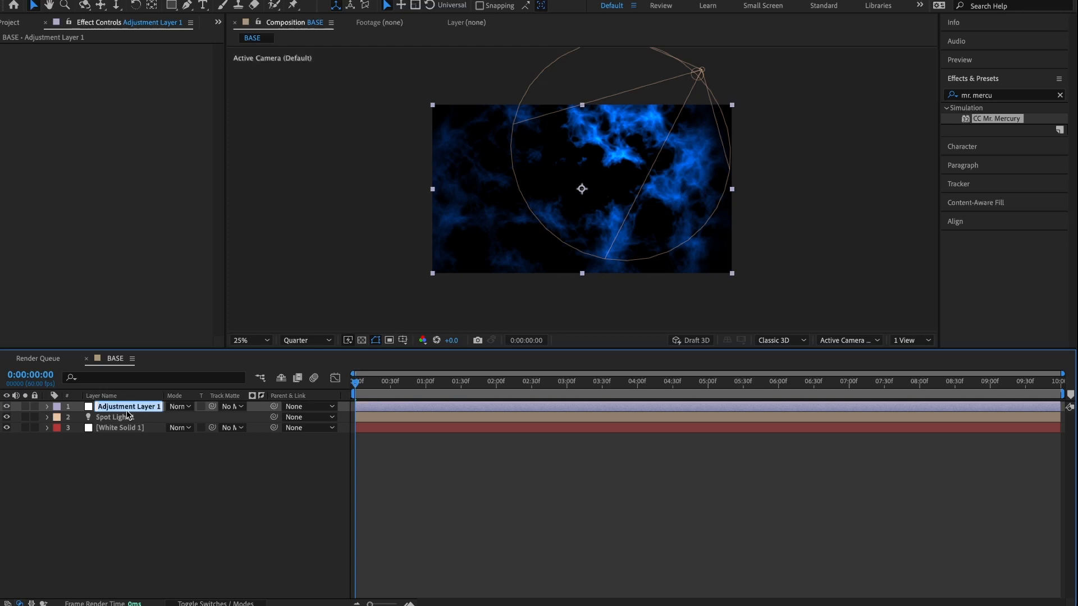
text(Light Burst)
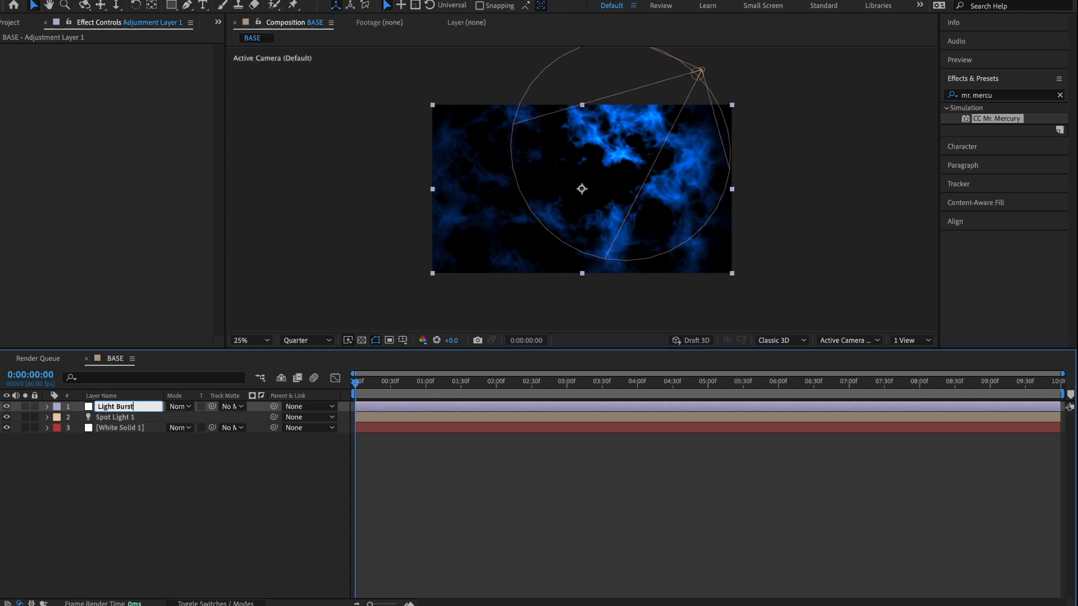
key(Return)
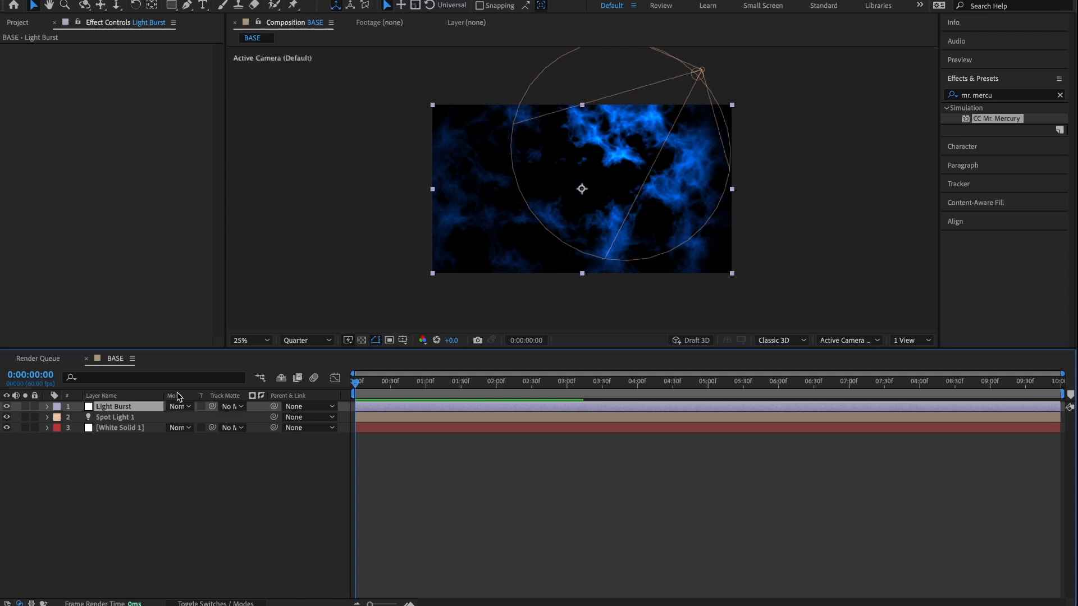
Set the Light Burst adjustment layer's blending mode to Lighten.
click(204, 602)
click(204, 603)
click(178, 409)
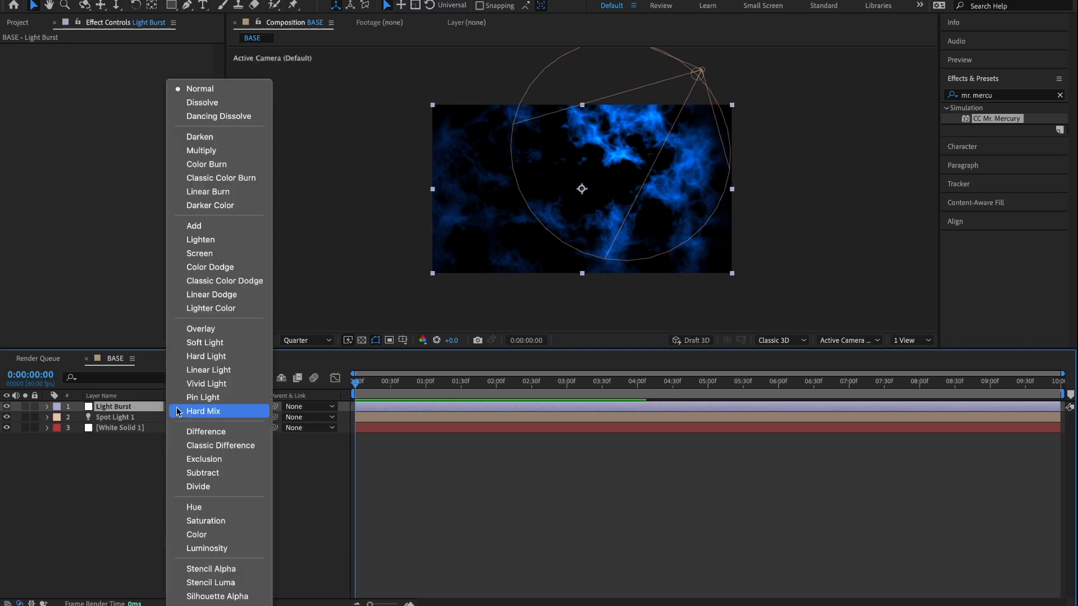
click(208, 241)
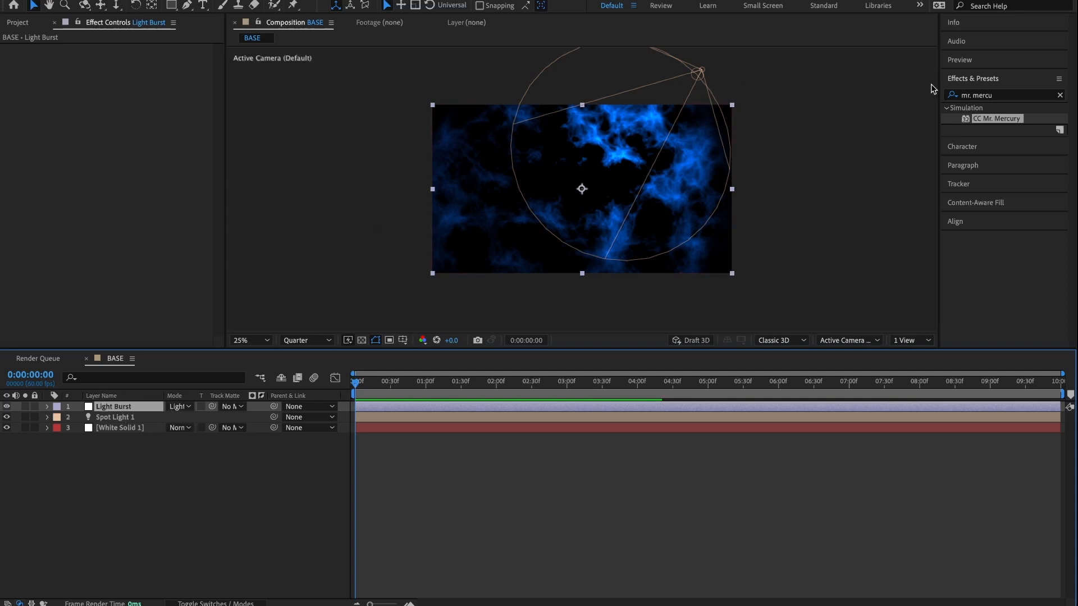
Find the CC Light Burst 2.5 effect and apply it to the Light Burst adjustment layer.
click(1001, 95)
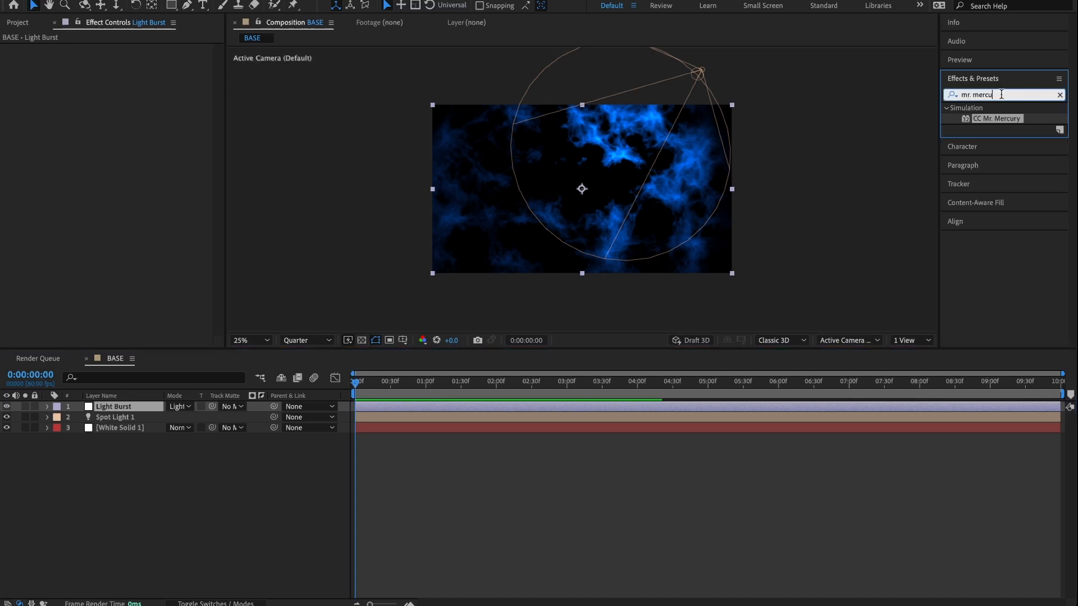
key(ctrl+a)
text(light bur)
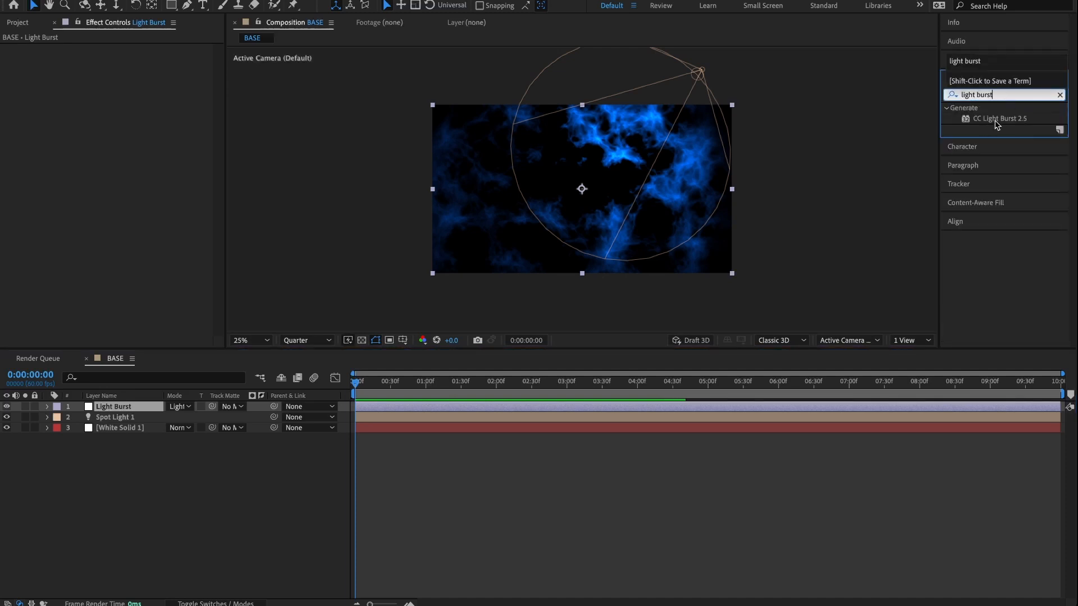
double_click(997, 119)
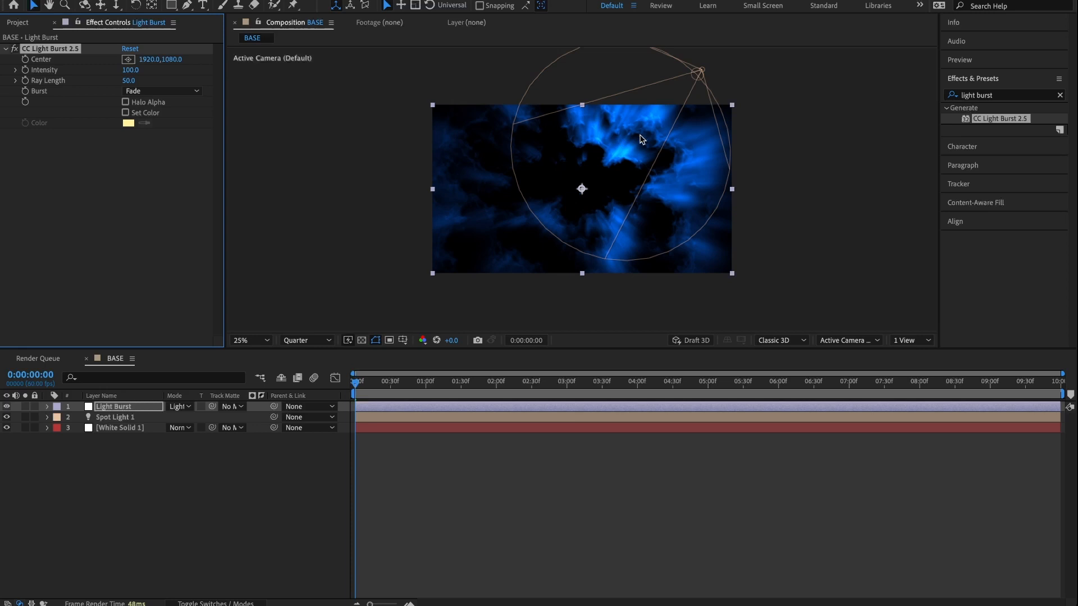
key(period)
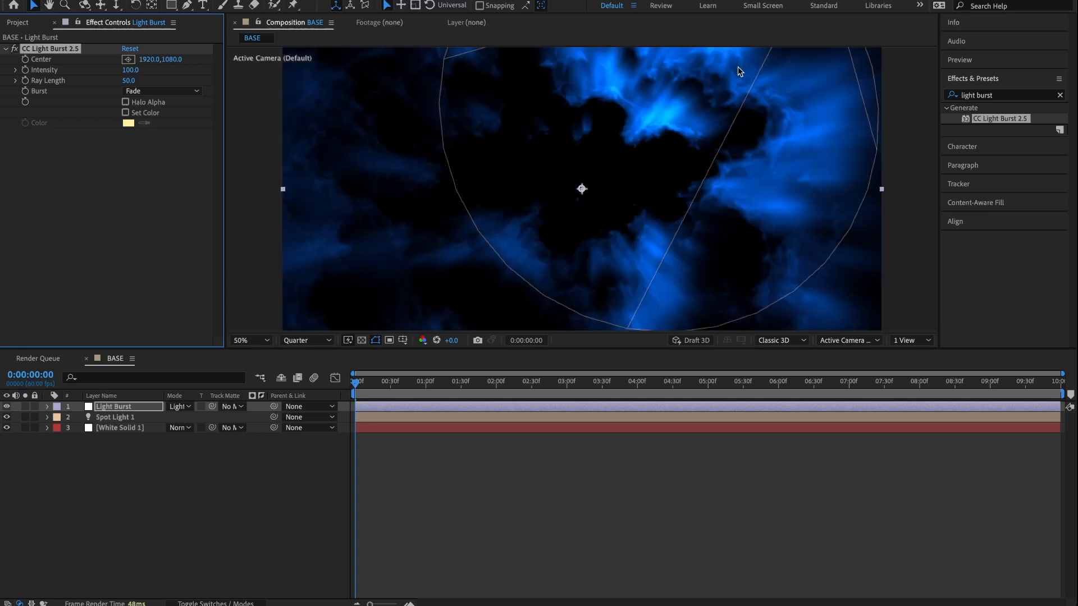
key(comma)
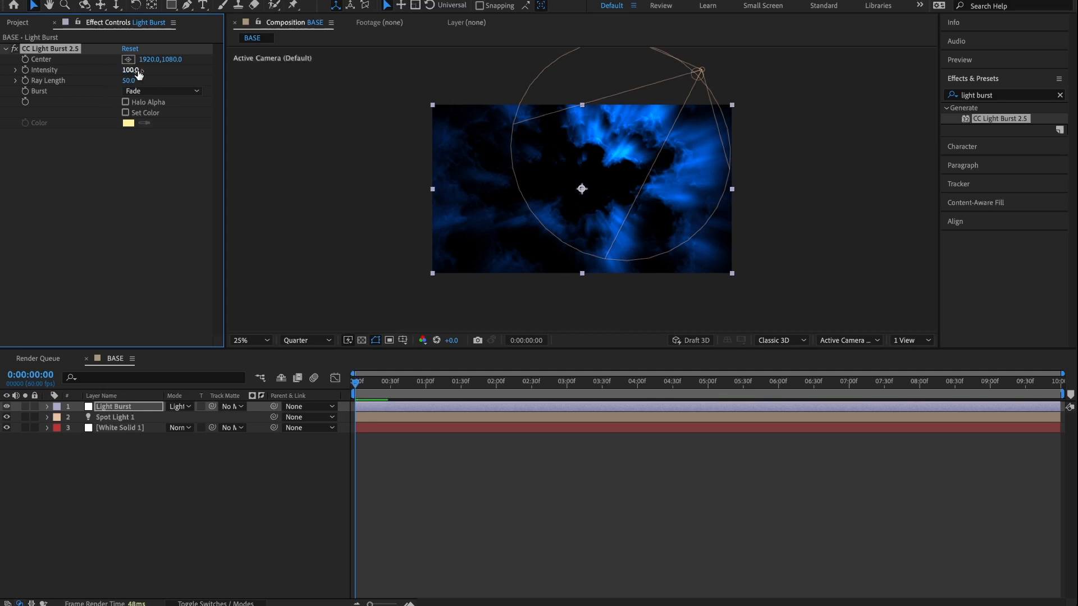
Set the CC Light Burst 2.5 Intensity to 40 and check the look at 0:00:02:29.
click(135, 71)
text(40)
key(Return)
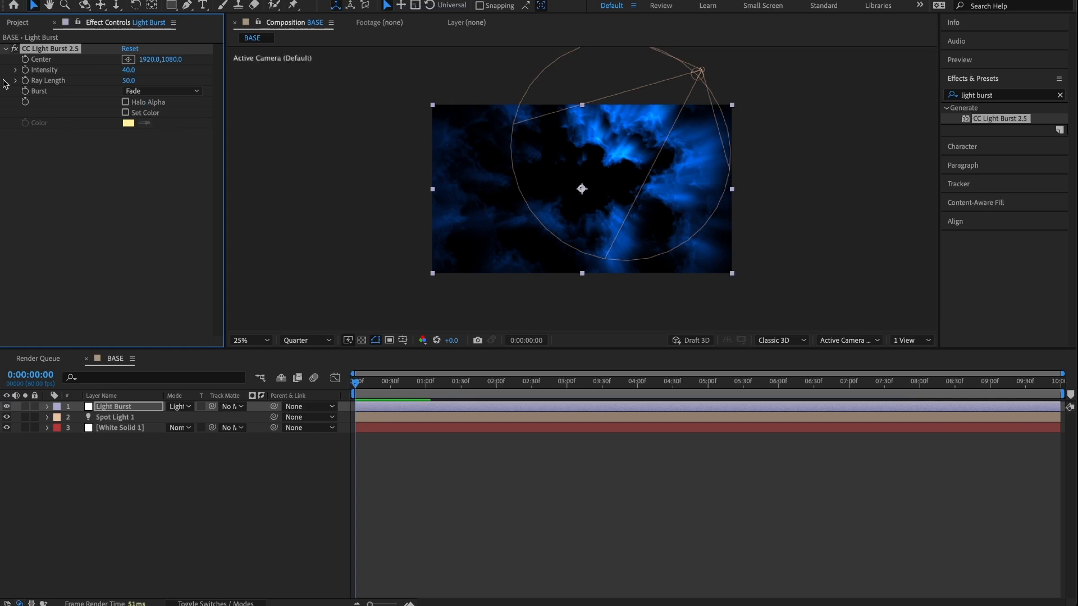
click(9, 49)
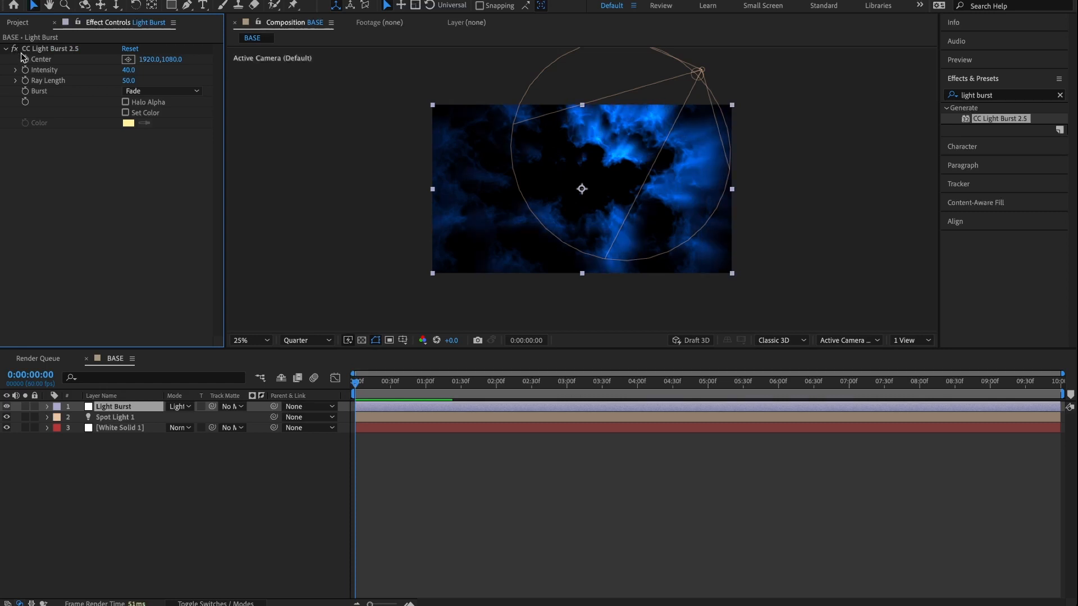
click(134, 484)
drag(436, 386, 532, 386)
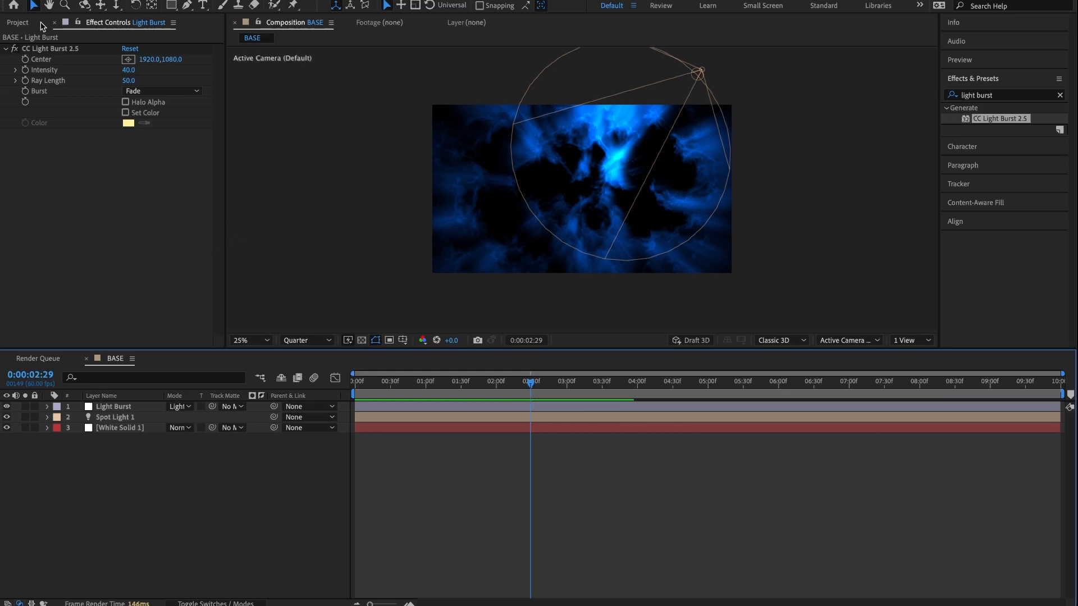
Create a 3840x2160 composition named RENDER with a frame rate of 30 fps and a duration of 0:00:20:00.
click(18, 22)
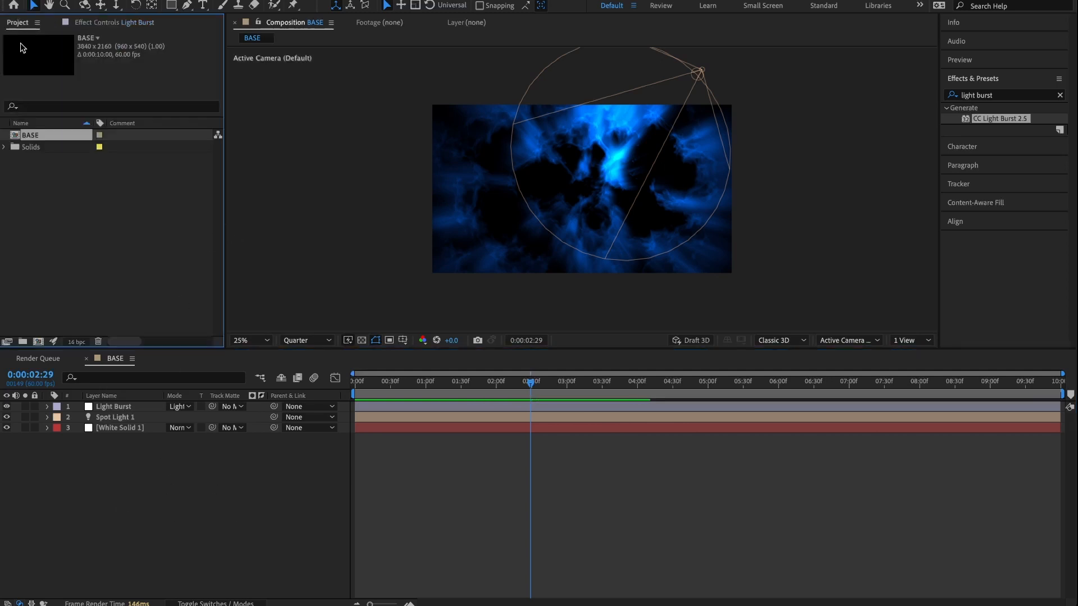
click(39, 341)
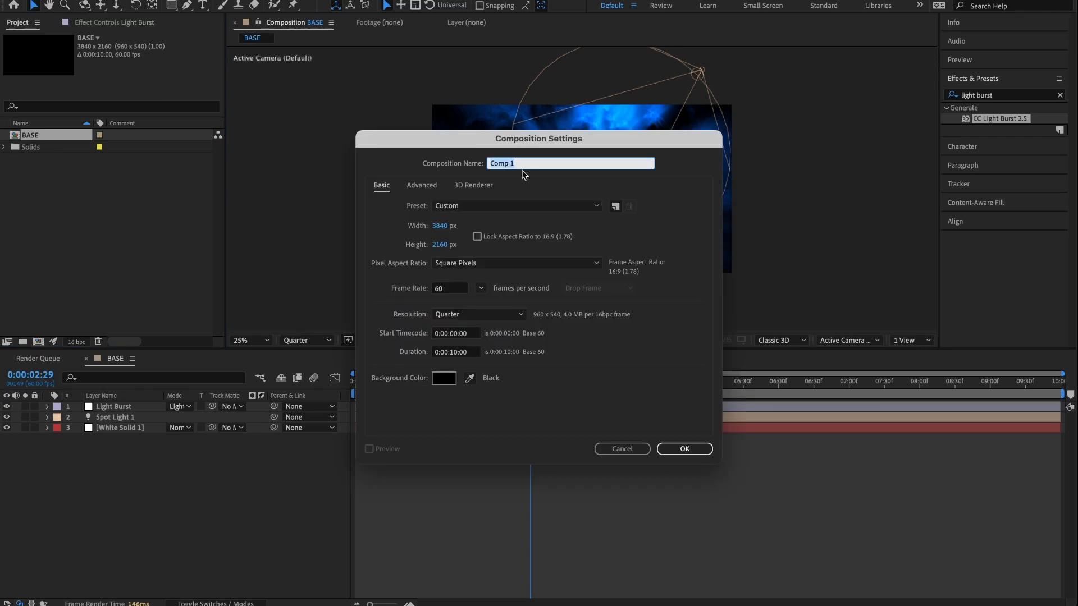
text(RENDER)
click(448, 288)
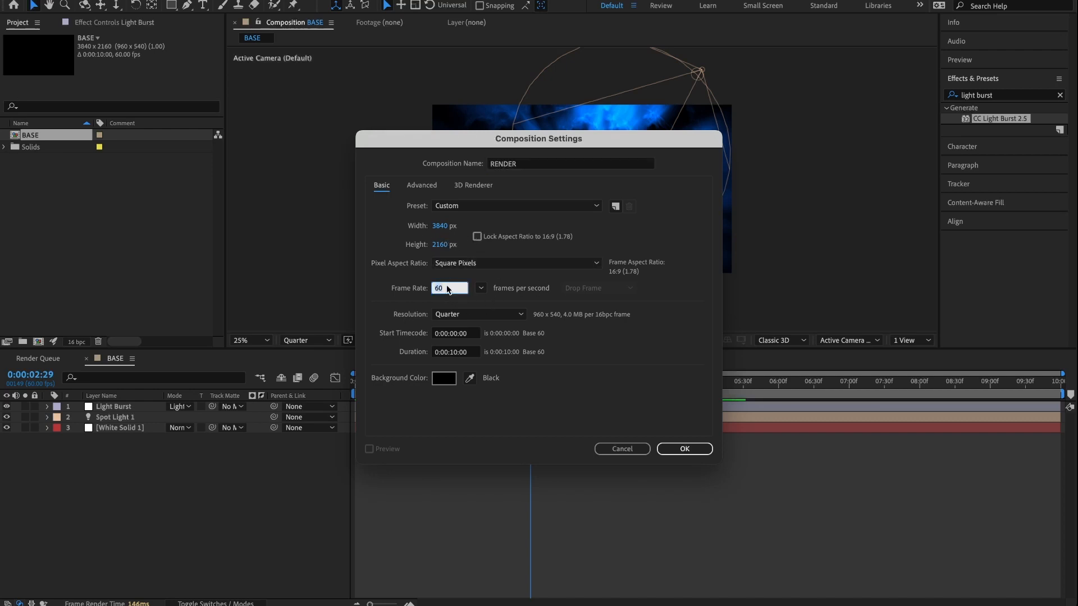
text(30)
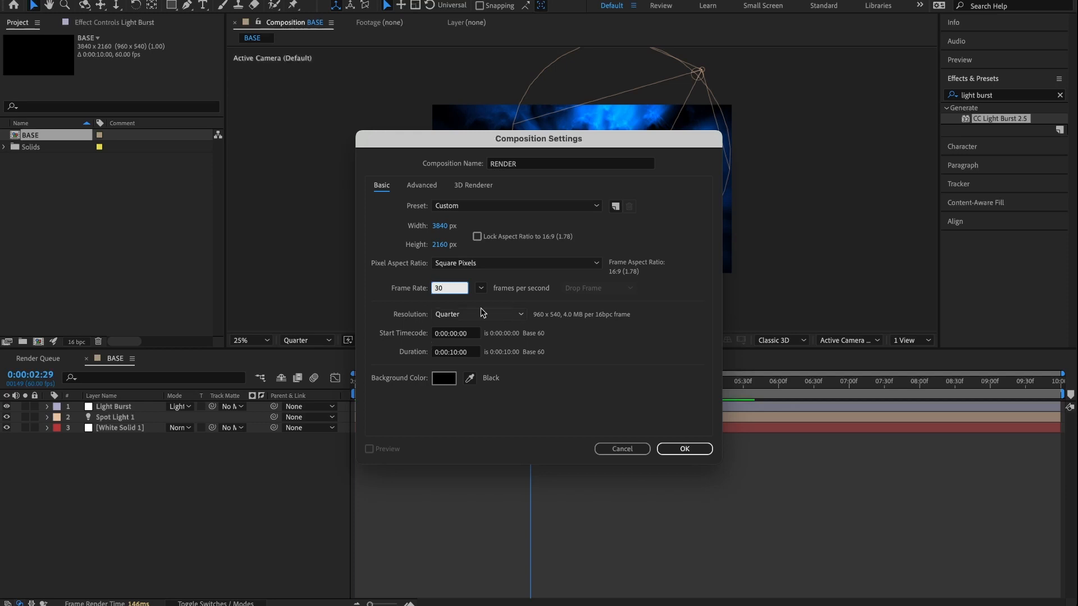
click(454, 353)
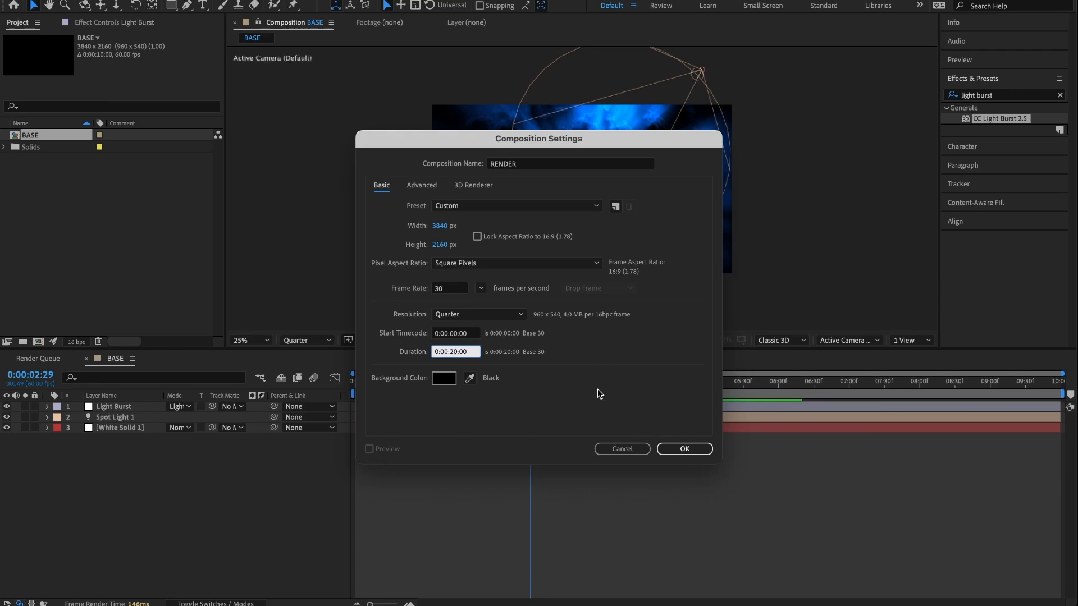
click(671, 446)
Play back the BASE composition from its start to review the animation, and return to the first frame.
click(115, 358)
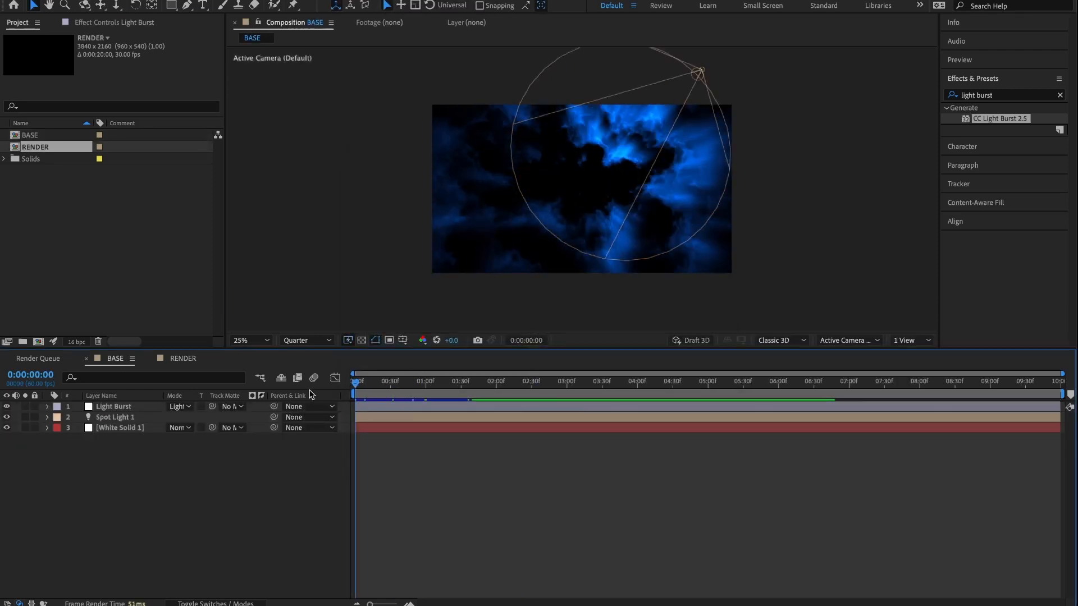
key(Home)
key(space)
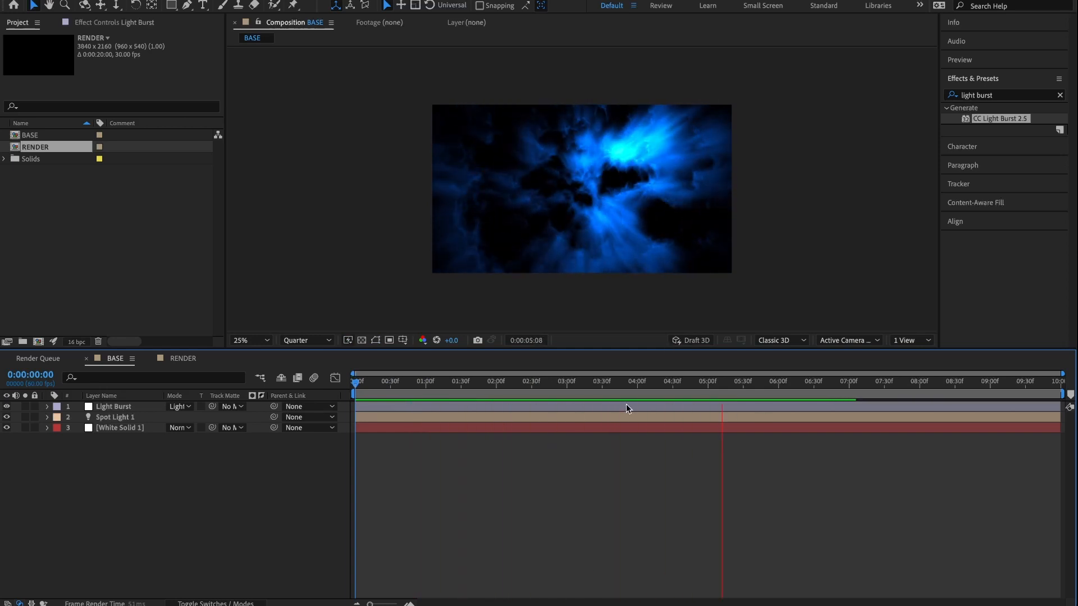
key(space)
drag(382, 382, 359, 406)
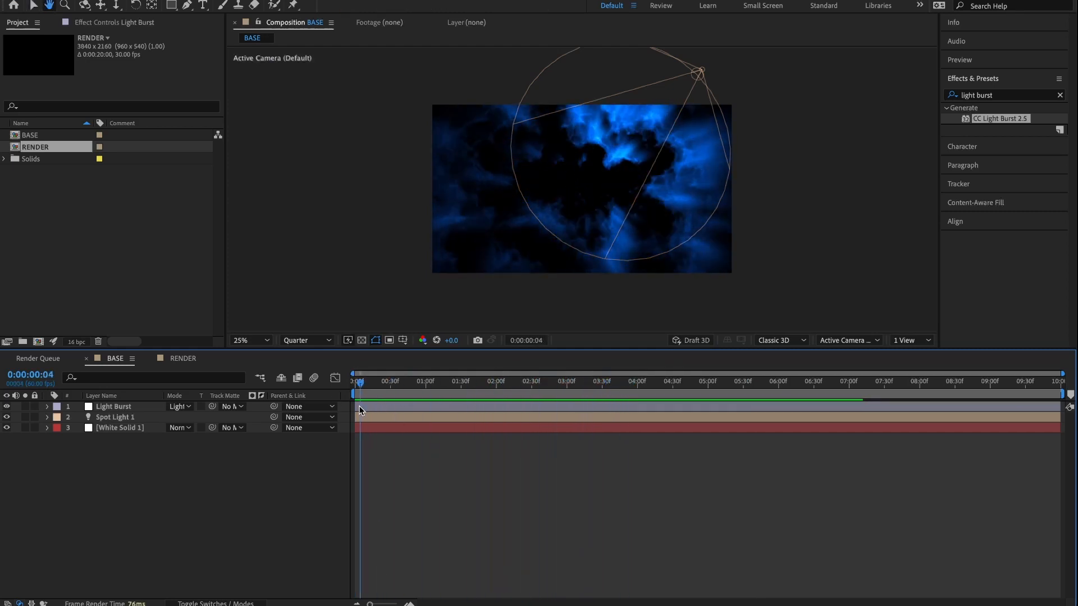
key(space)
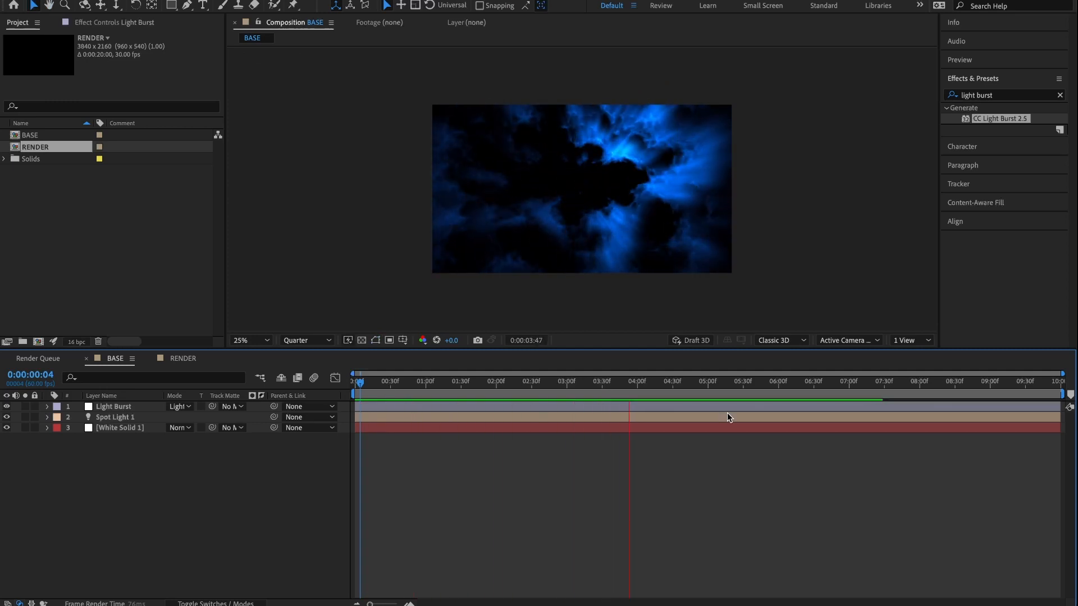
drag(726, 383, 330, 438)
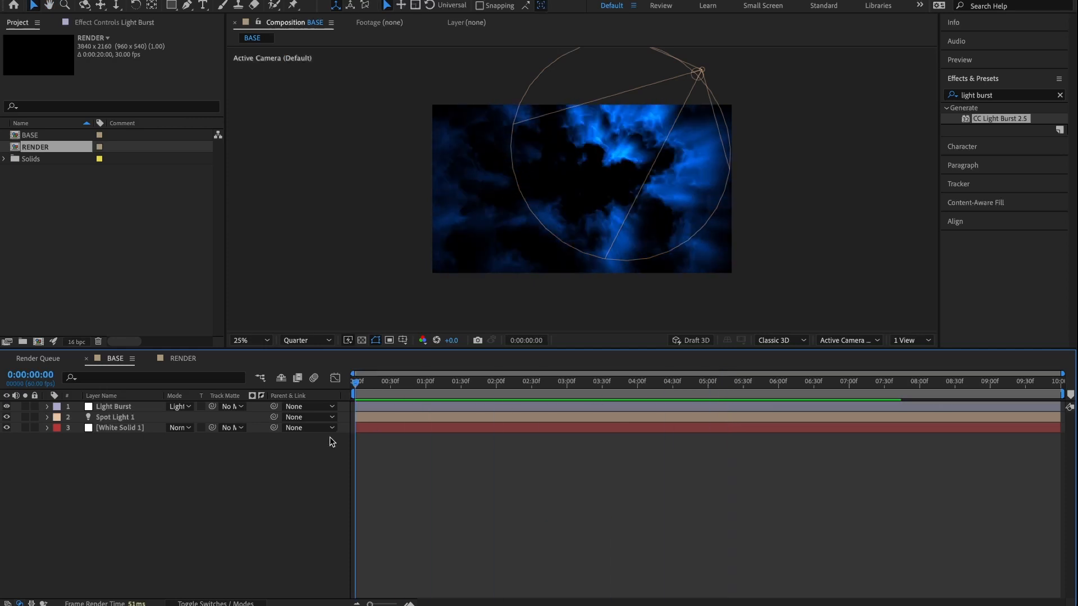
Place the BASE composition as a layer in the RENDER composition, starting at 0:00:00:00.
click(180, 359)
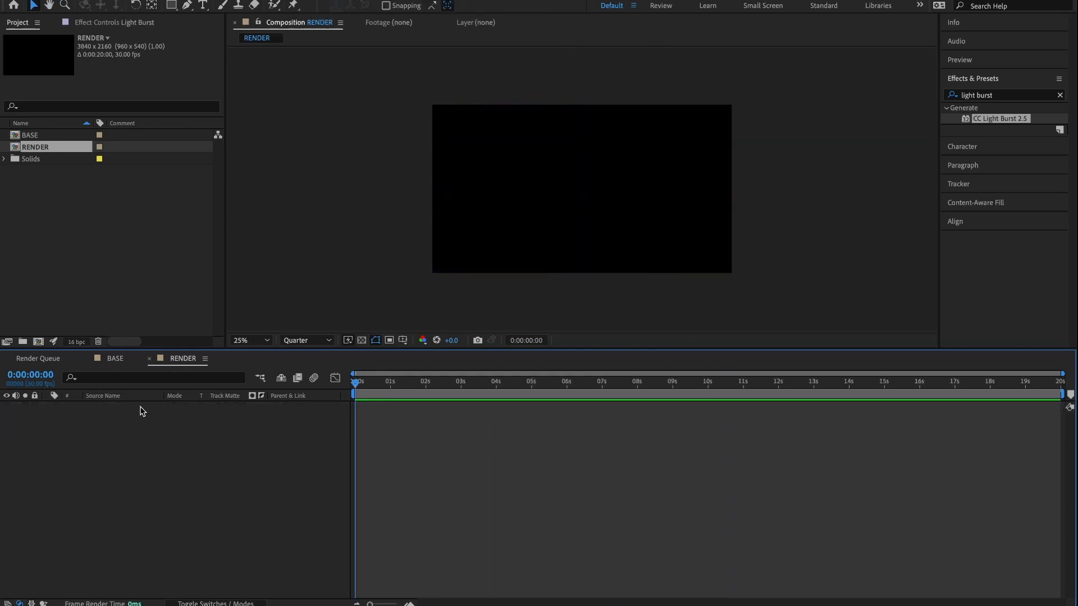
click(43, 136)
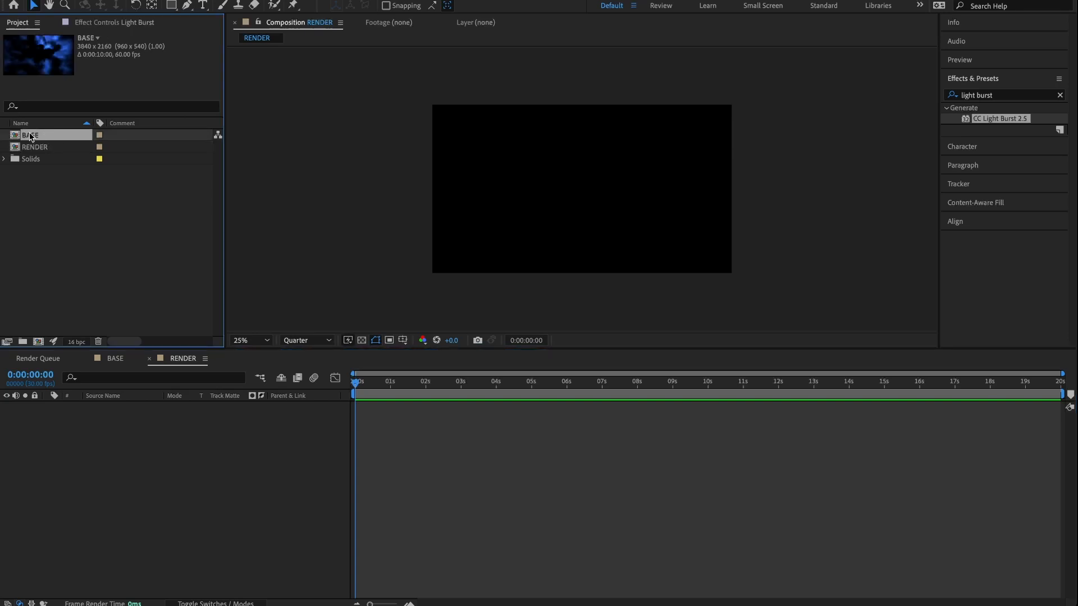
drag(34, 138, 105, 429)
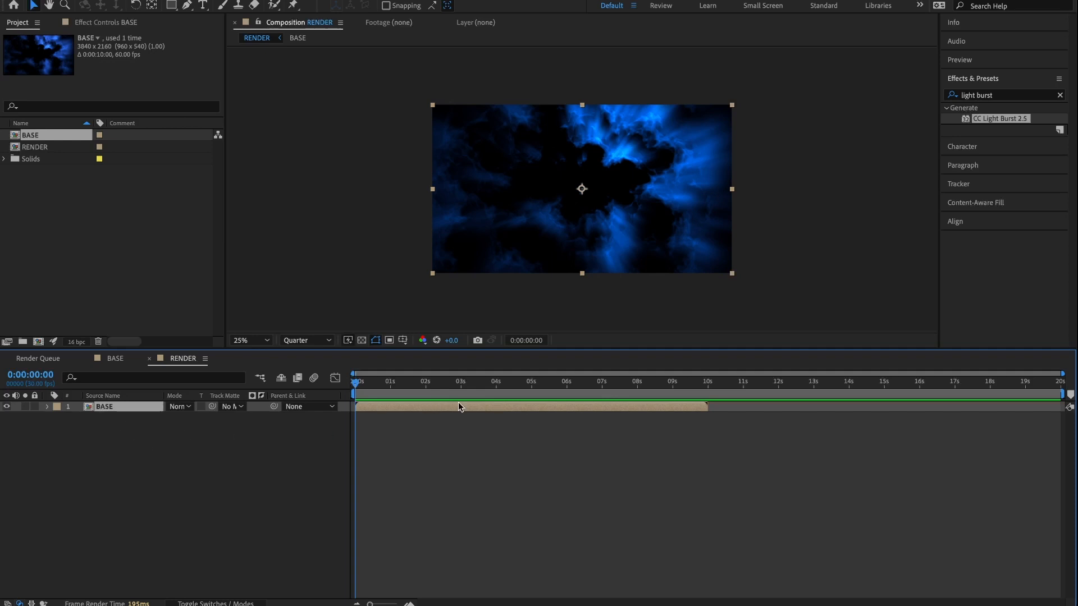
Time-stretch the BASE layer in RENDER by a factor of 200% and play back the result.
right_click(403, 408)
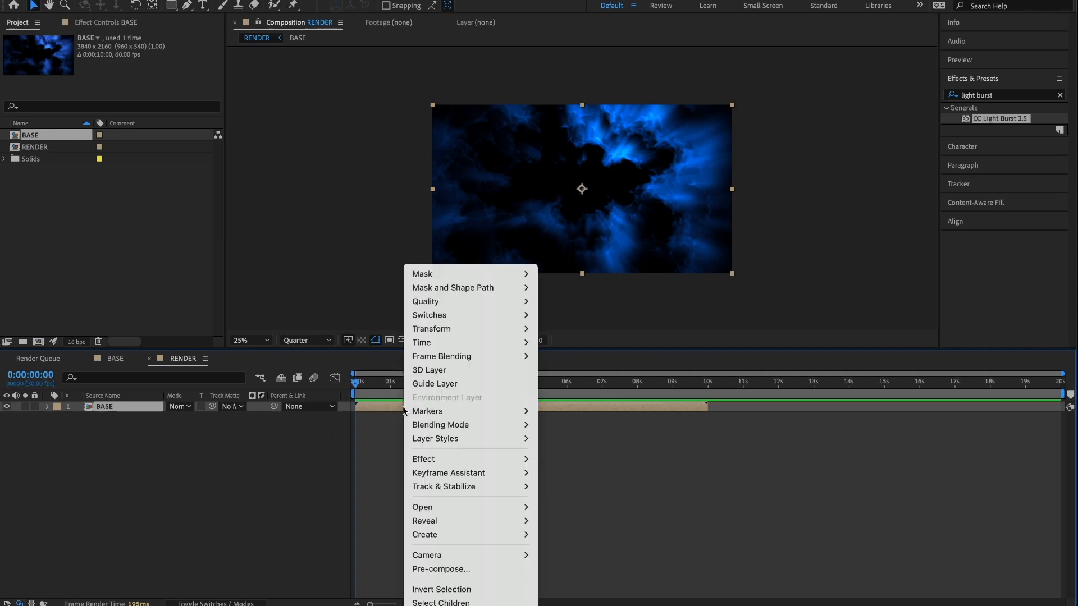
mouse_move(431, 343)
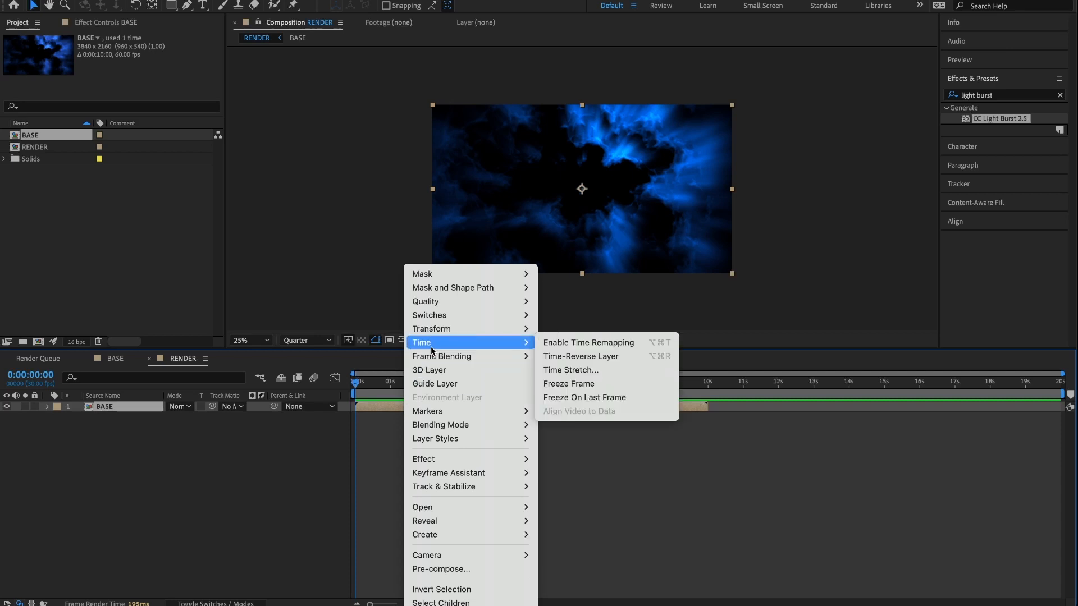
click(564, 370)
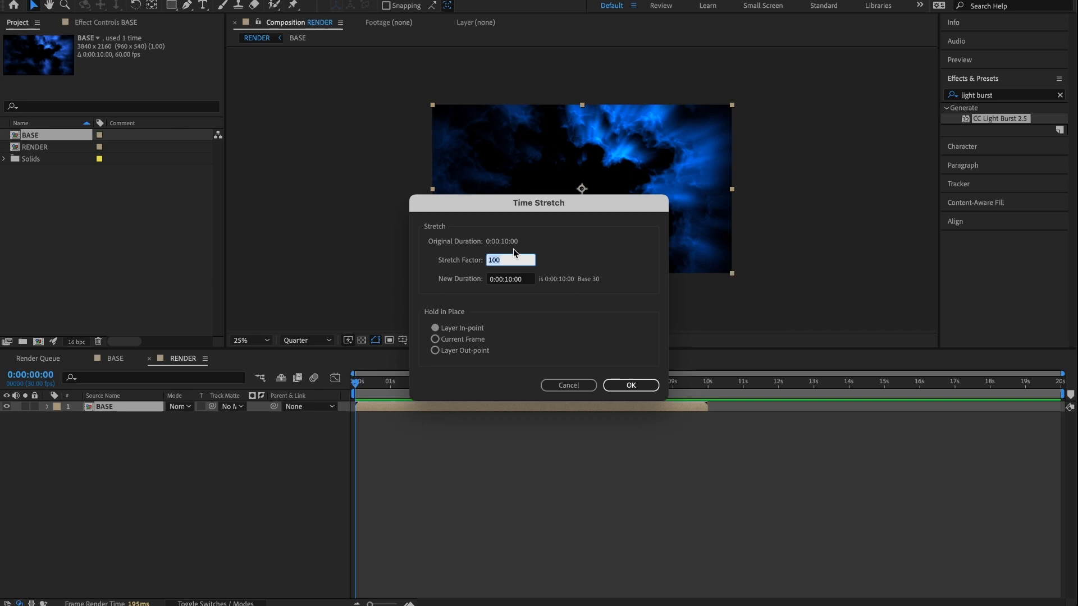
text(200)
click(612, 382)
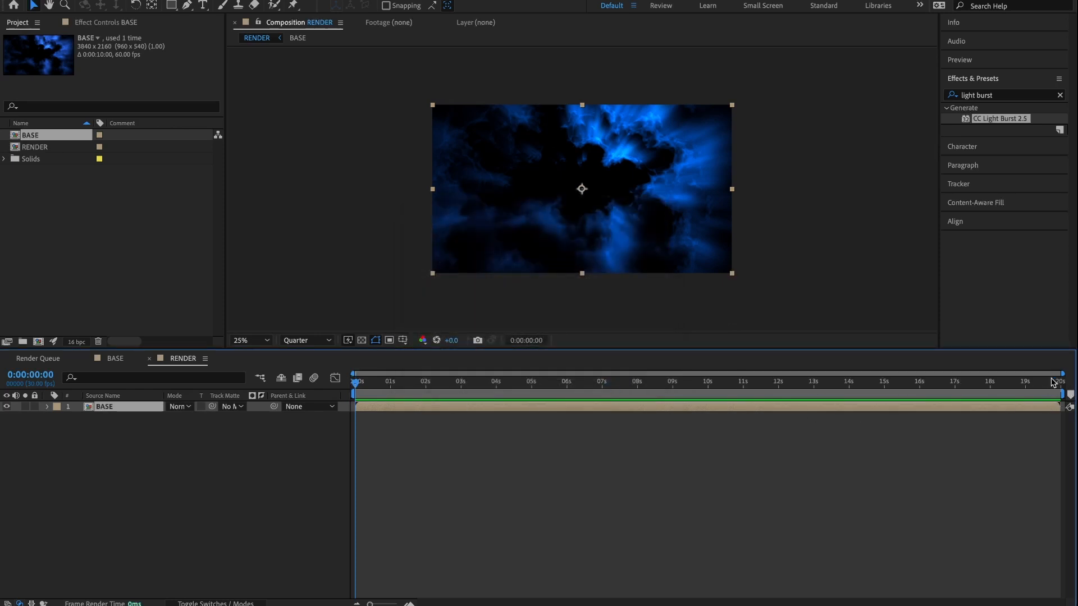
key(space)
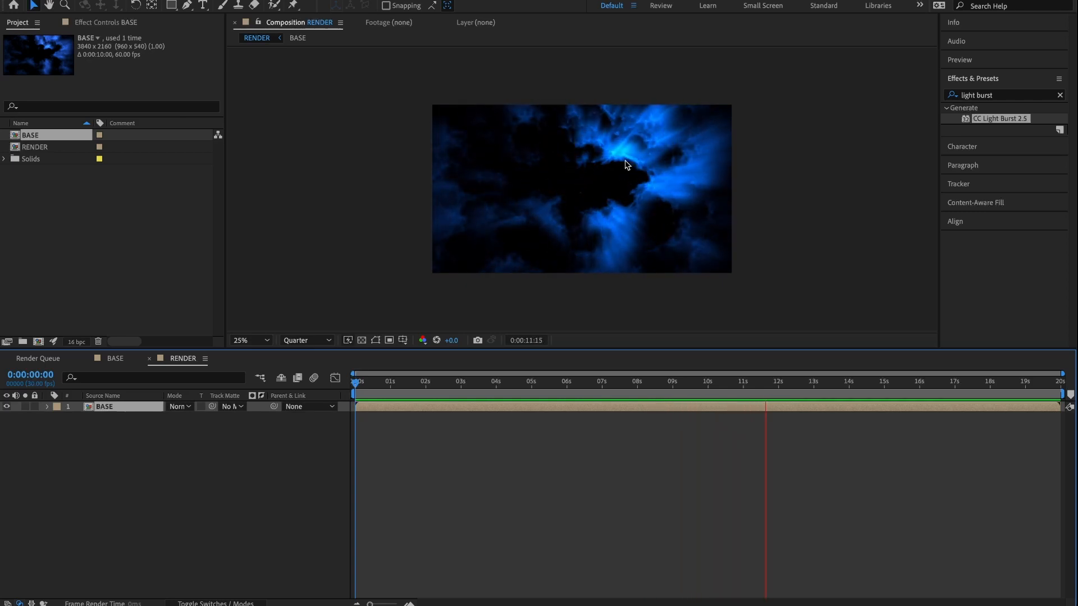
Duplicate the BASE layer in RENDER, set the upper copy's blending mode to Add, and scrub ahead to check the look.
key(space)
key(Home)
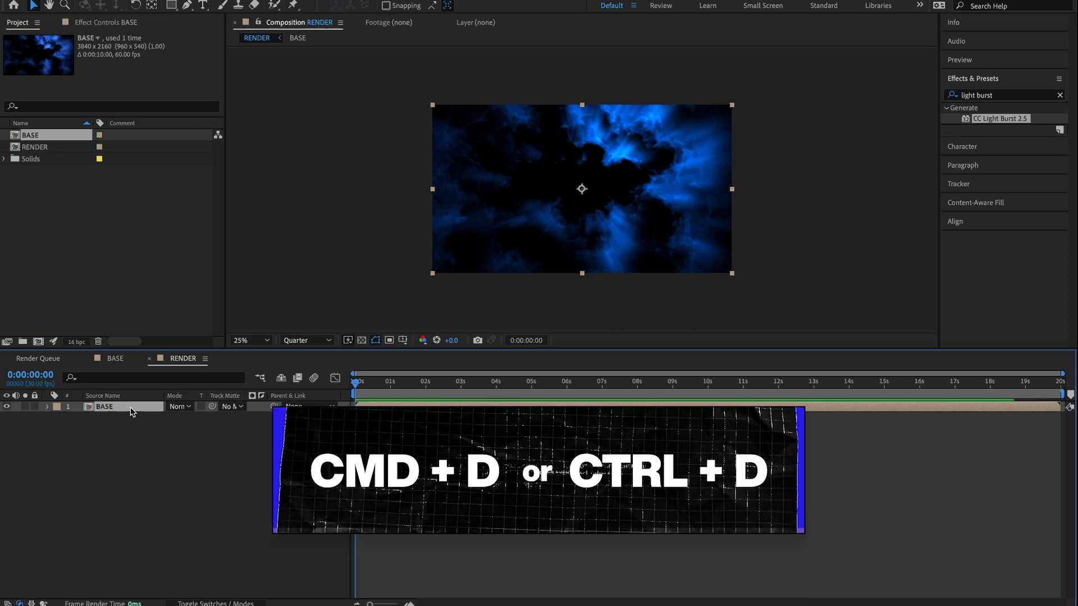
key(ctrl+d)
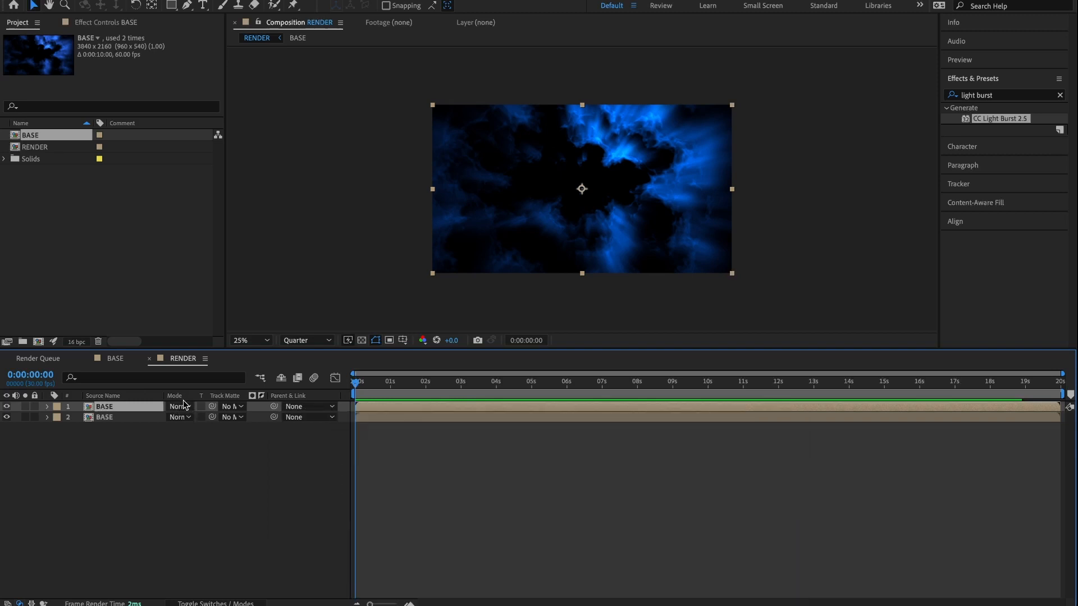
click(183, 408)
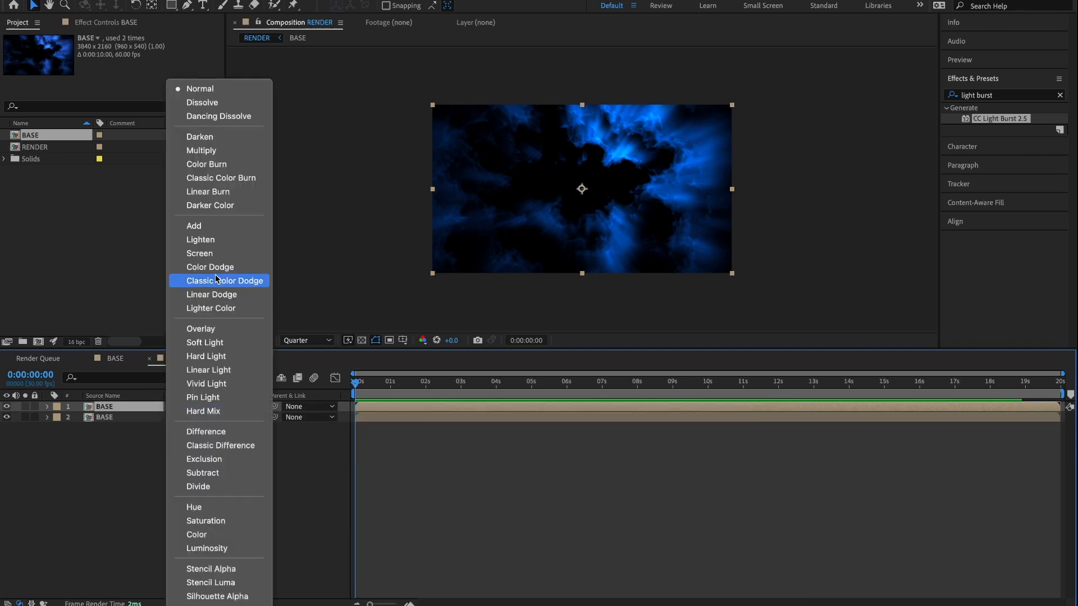
click(224, 227)
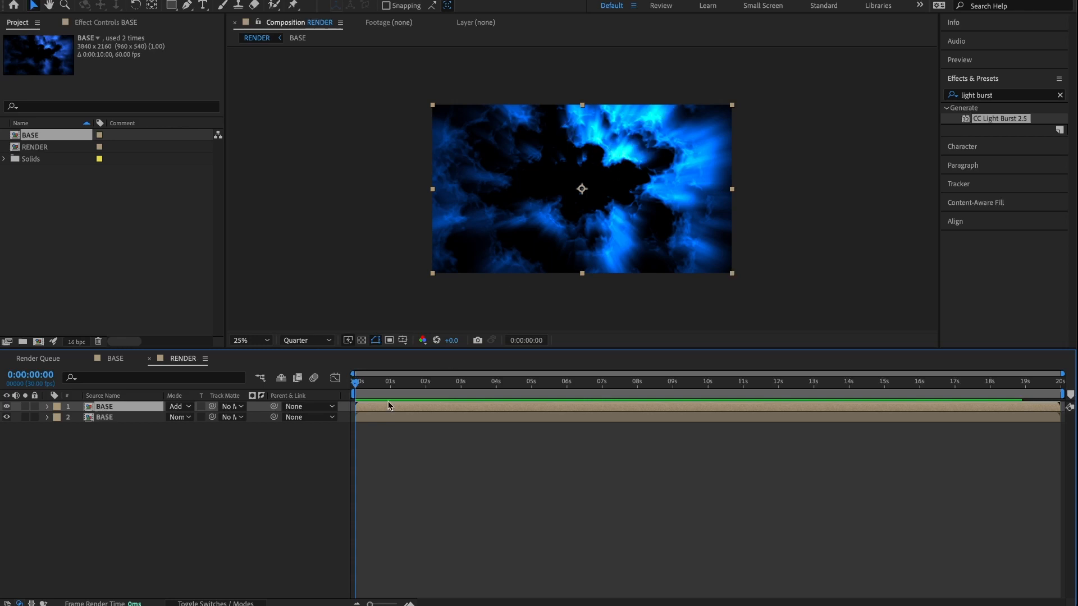
drag(369, 384, 407, 386)
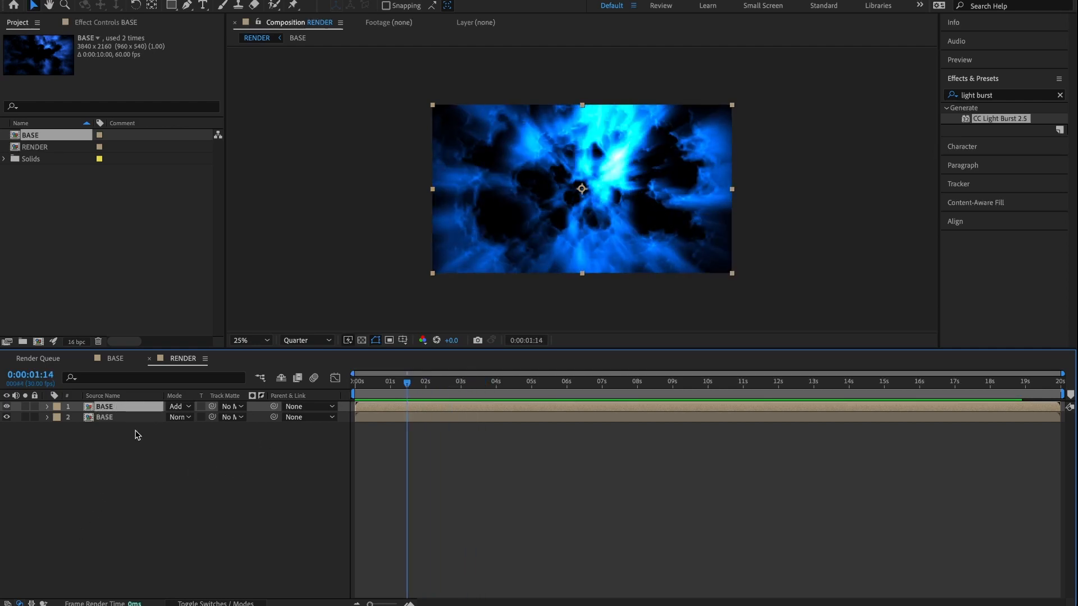
Apply the CC Toner effect to the lower BASE layer in RENDER.
click(137, 437)
click(117, 419)
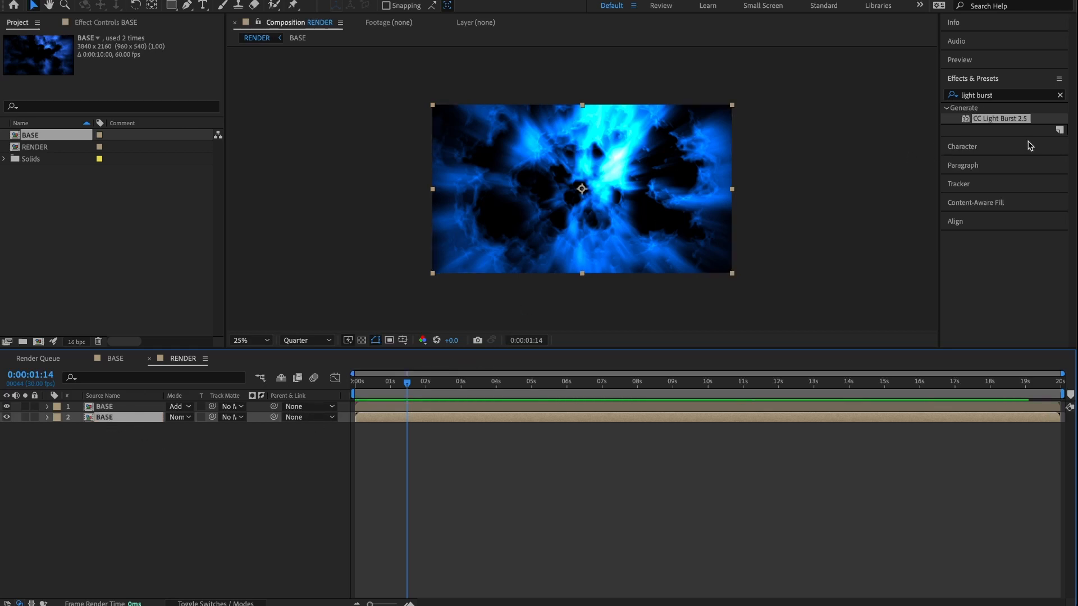
click(1009, 96)
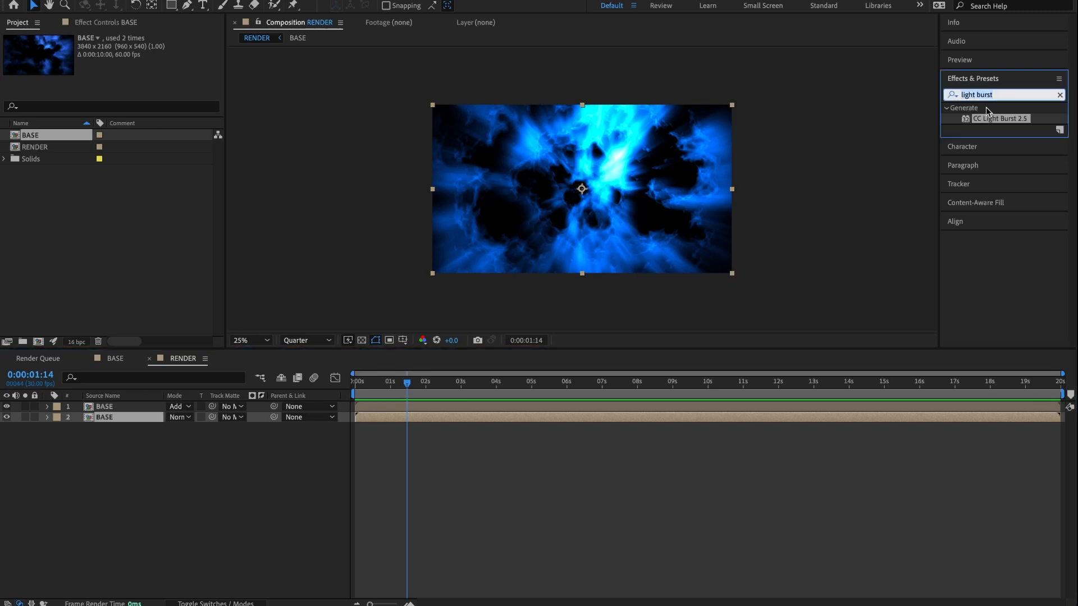
text(toner)
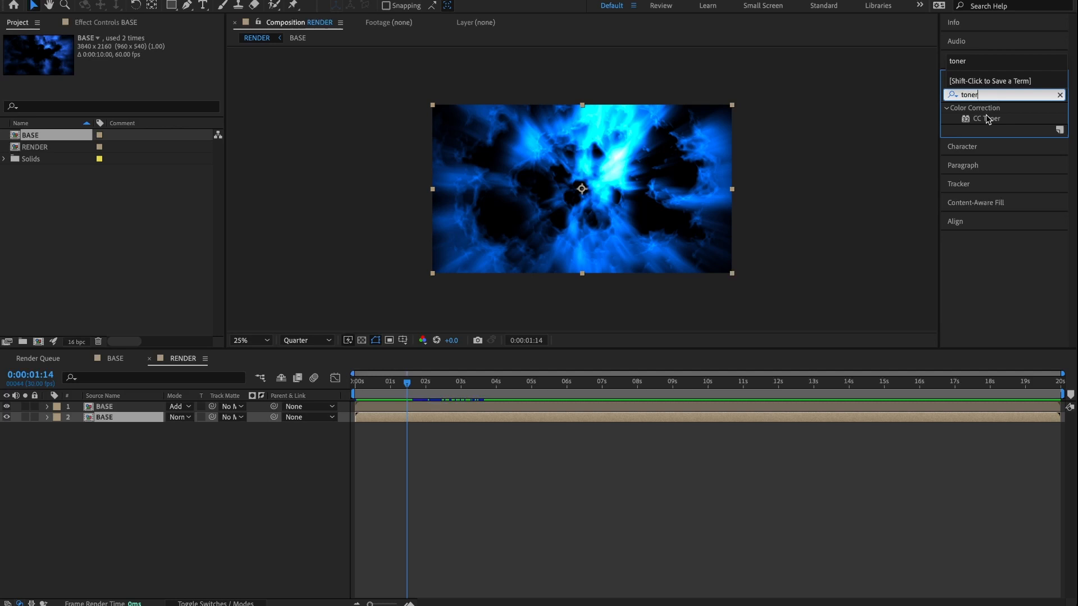
click(985, 118)
double_click(986, 118)
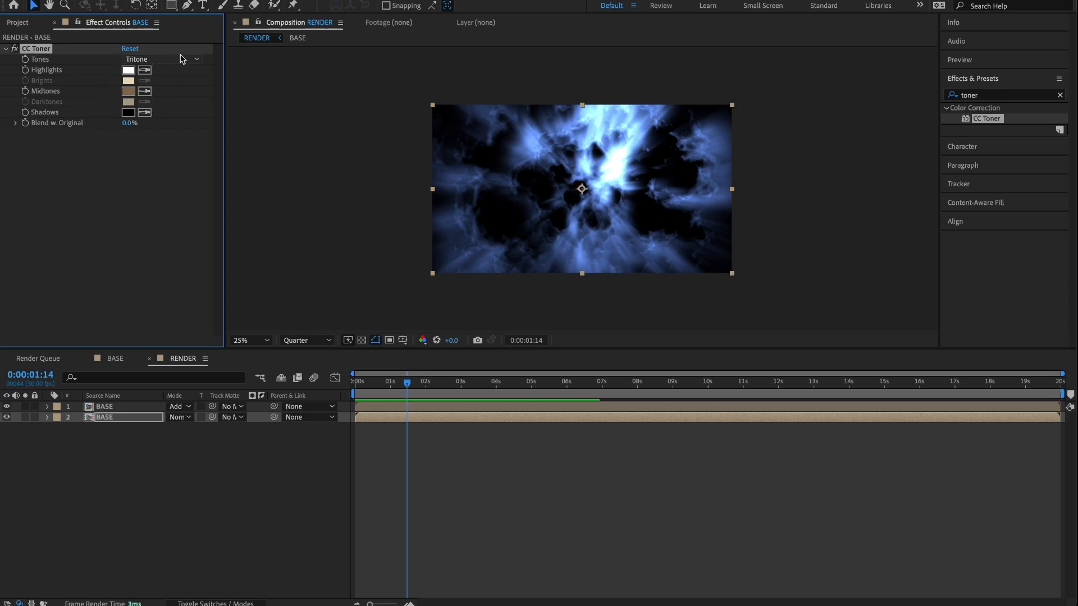
Set the CC Toner highlights colour on the lower BASE layer to #FDC5AA.
click(128, 72)
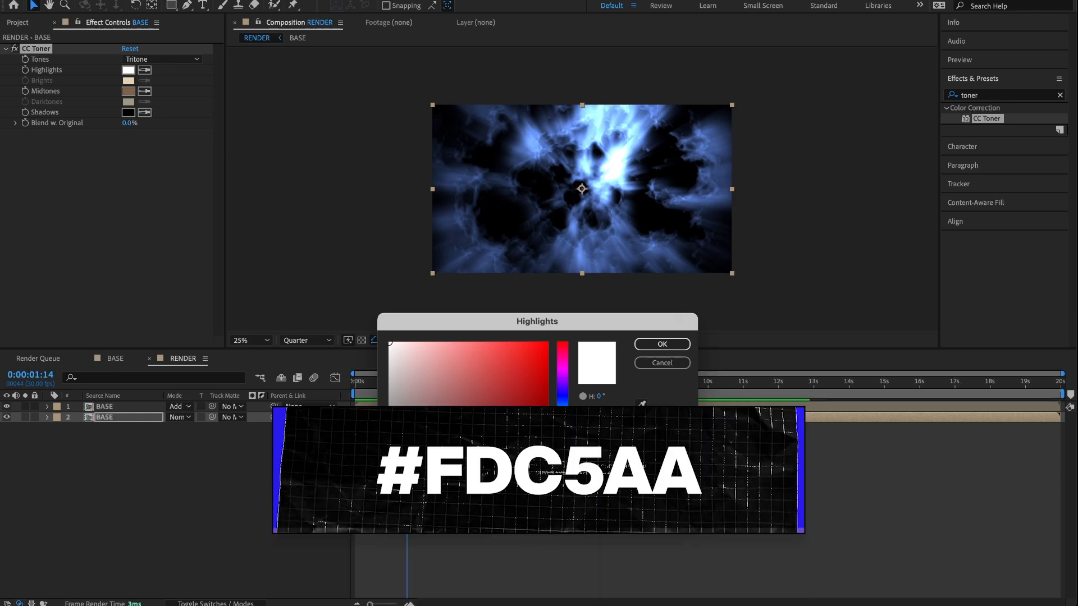
text(FDC5)
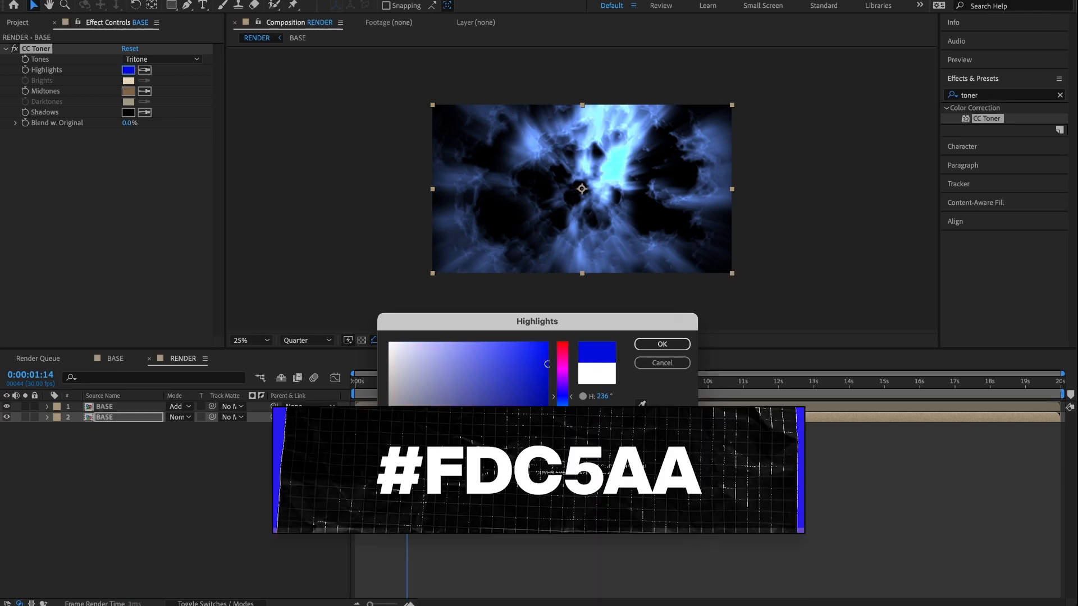
text(AA)
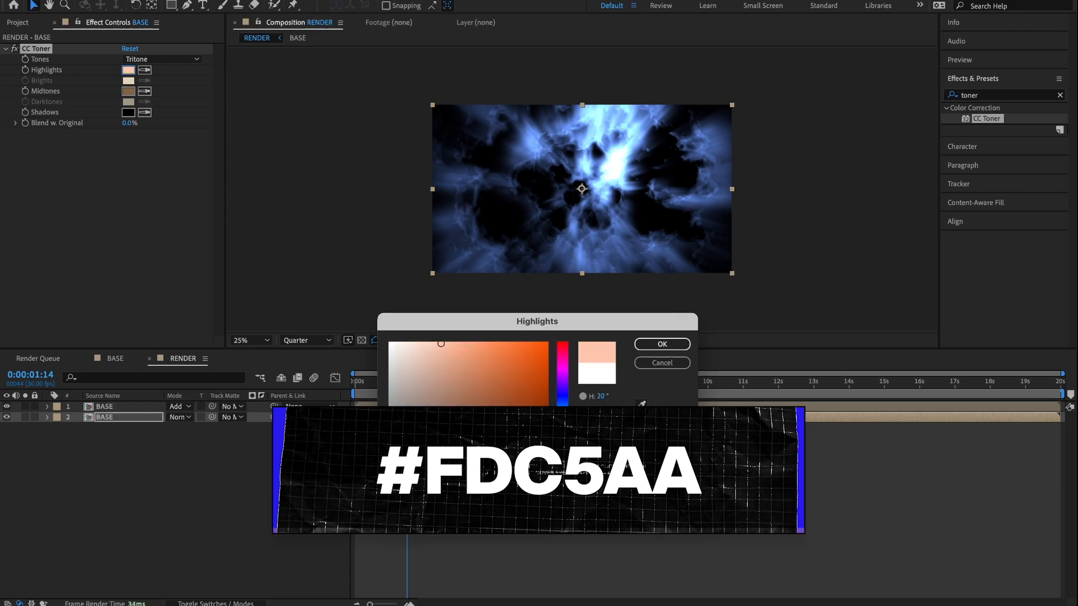
key(Return)
Set the CC Toner midtones colour to #778BAE and its shadows colour to #030E13.
click(129, 91)
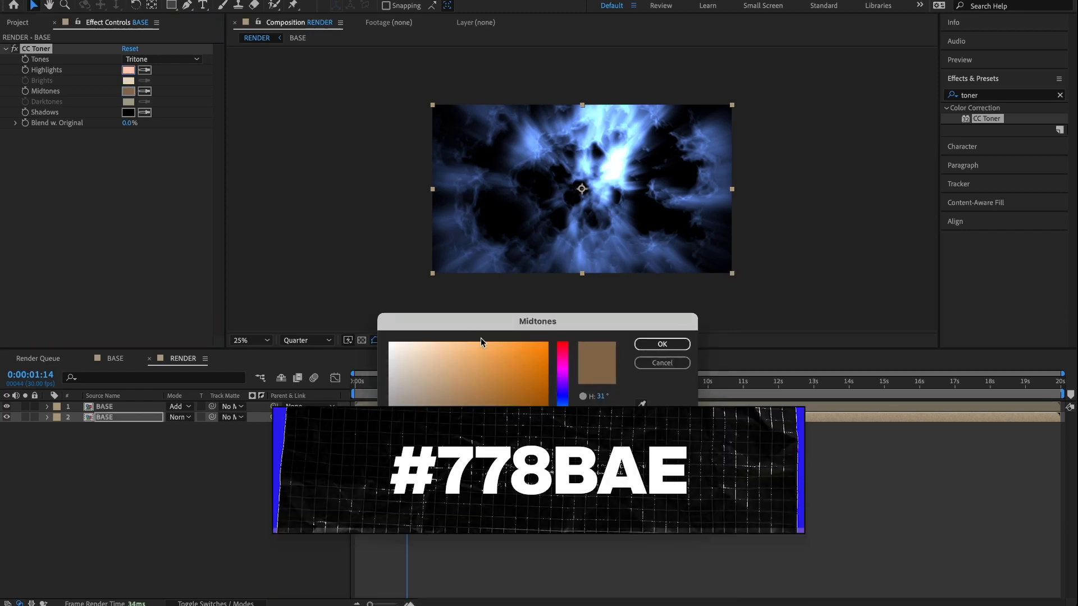
text(778)
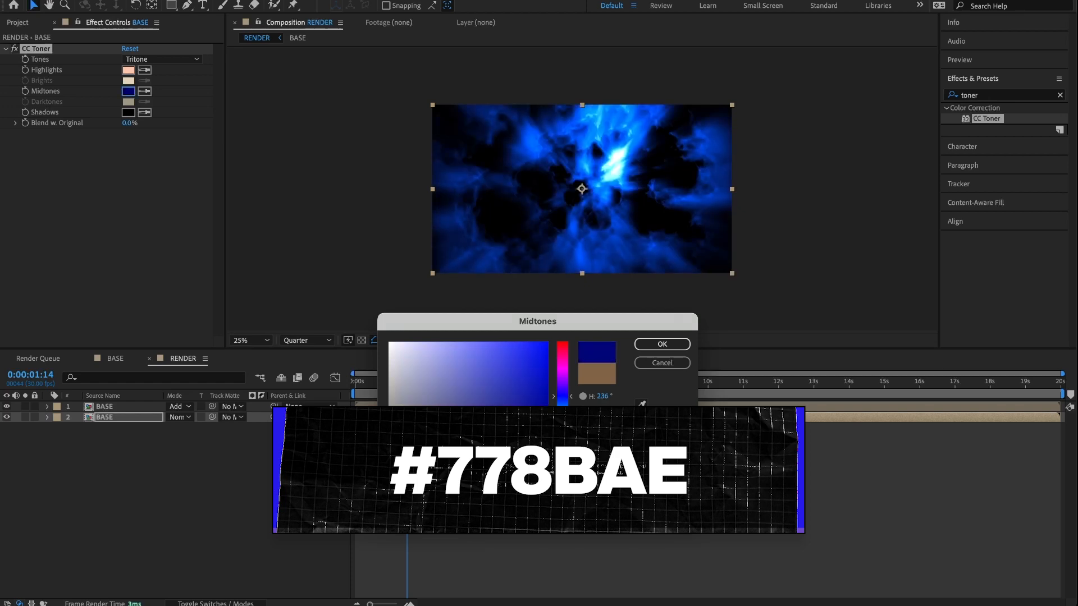
text(8BAE)
key(Return)
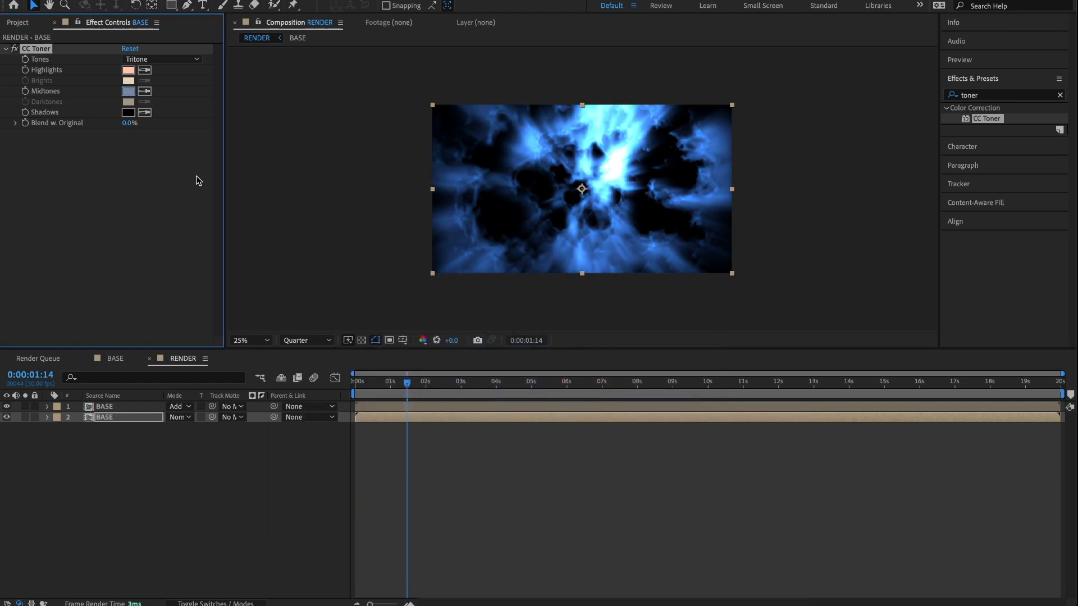
click(128, 113)
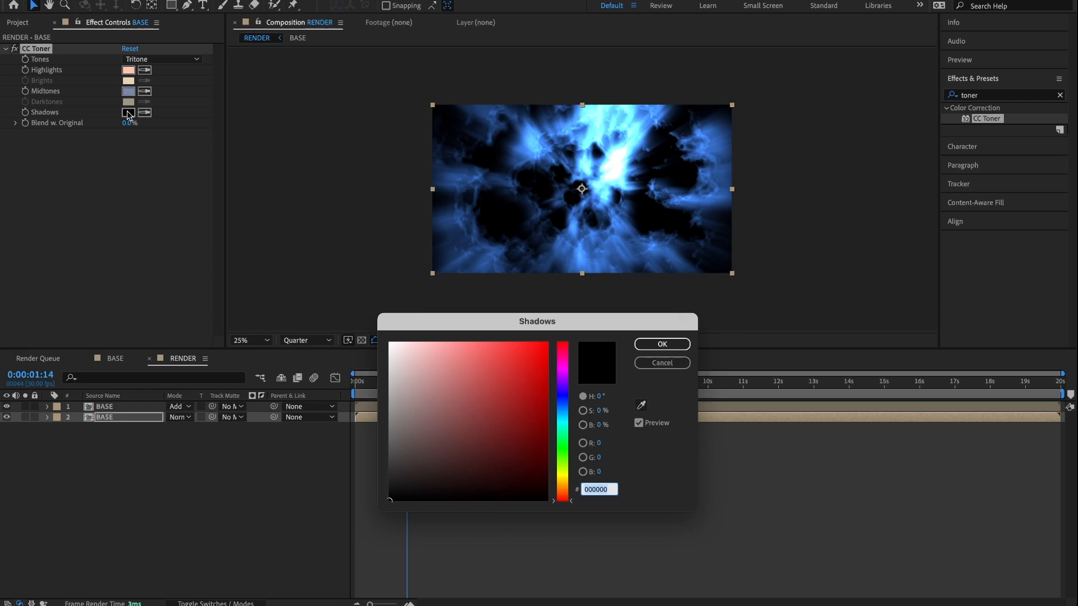
text(030E13)
key(Return)
Compare the image with CC Toner off and on, scrub through the animation, and return to the first frame.
click(471, 381)
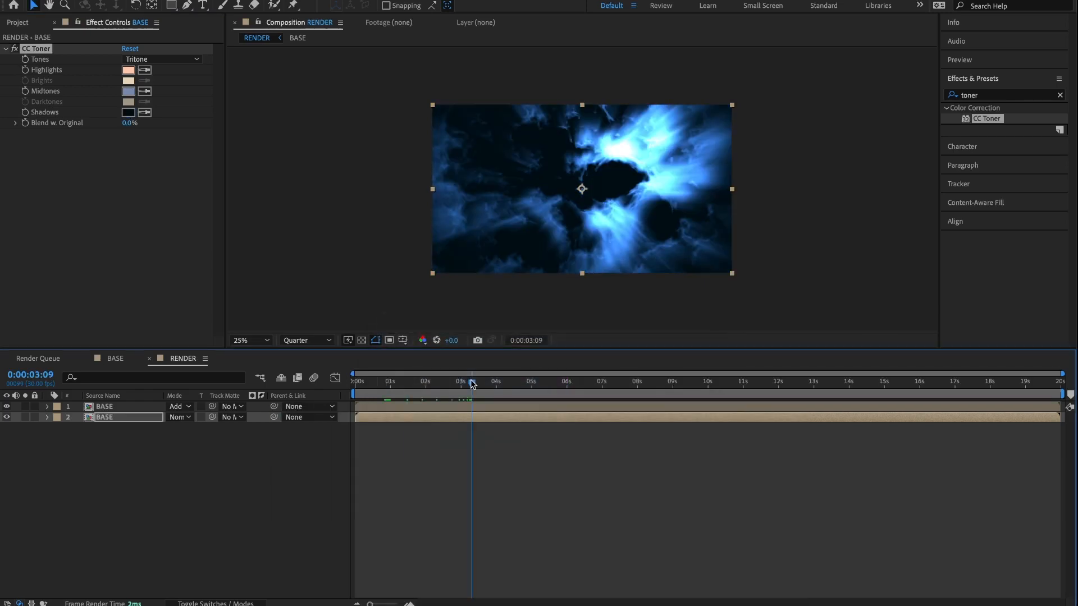
click(15, 49)
click(15, 49)
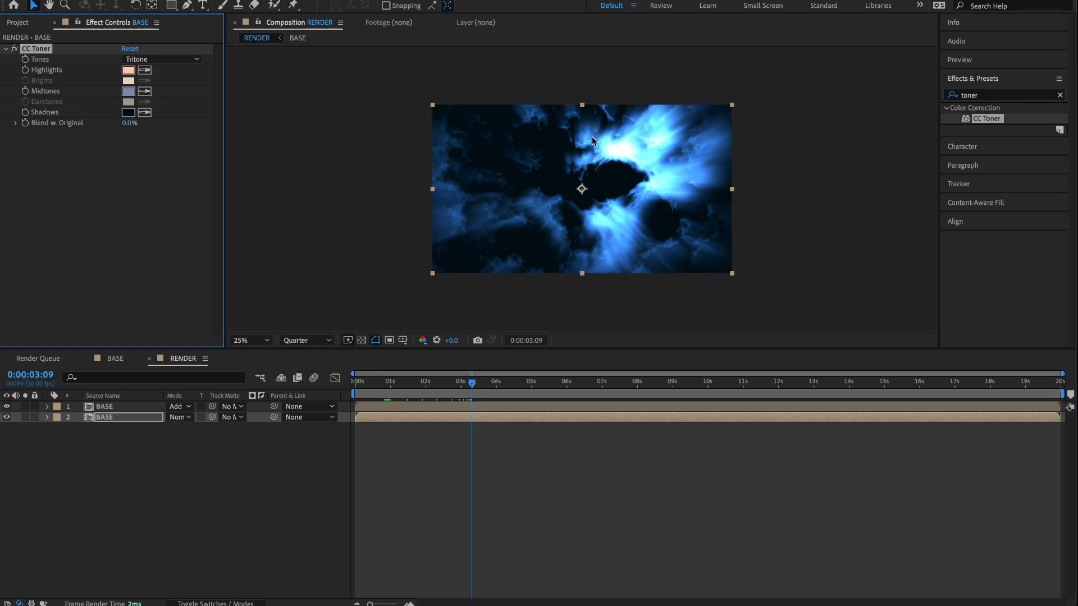
click(15, 49)
click(16, 49)
drag(444, 377, 614, 390)
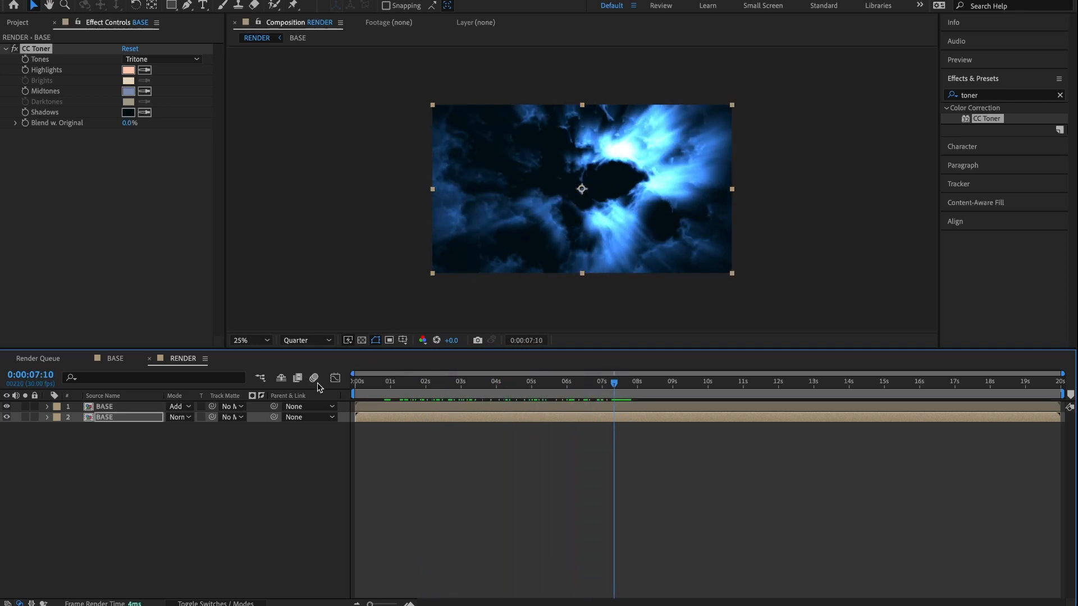
drag(396, 385, 351, 385)
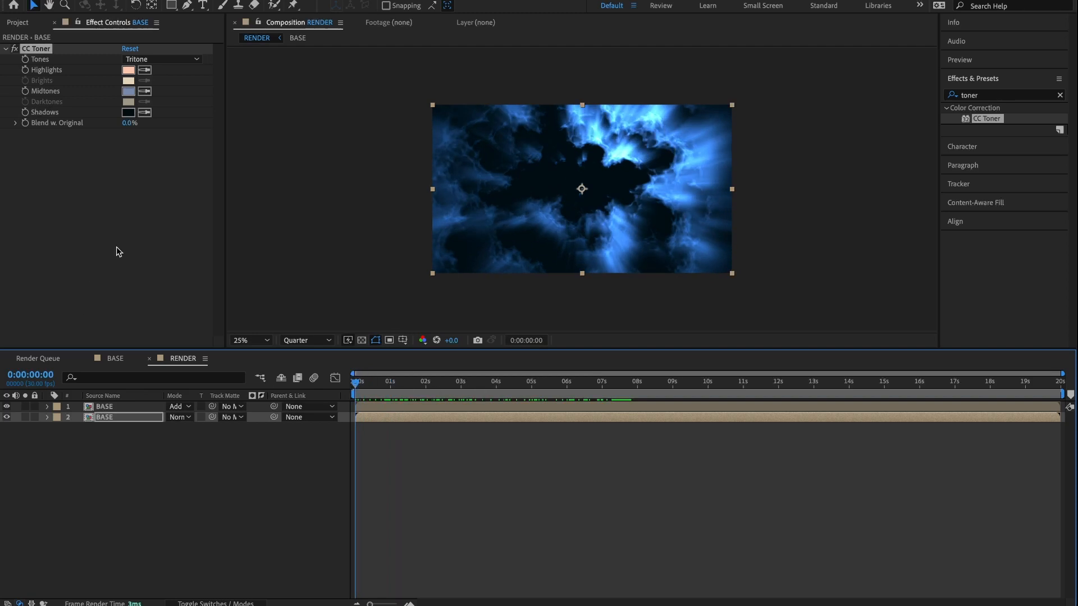
Add an adjustment layer above both BASE layers in RENDER and rename it COLOR.
click(5, 50)
click(152, 471)
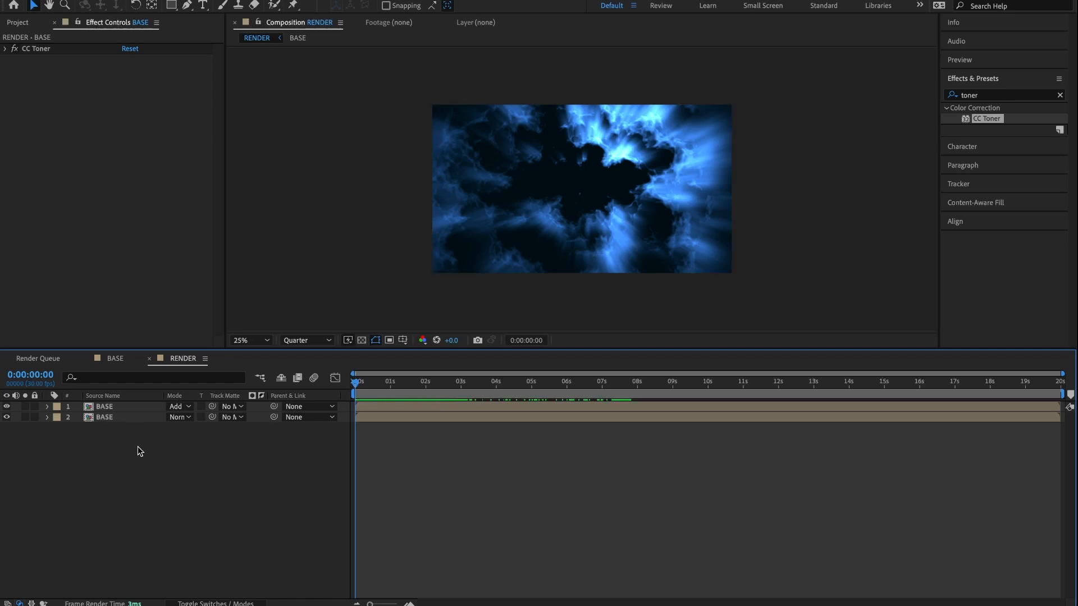
right_click(163, 429)
mouse_move(169, 439)
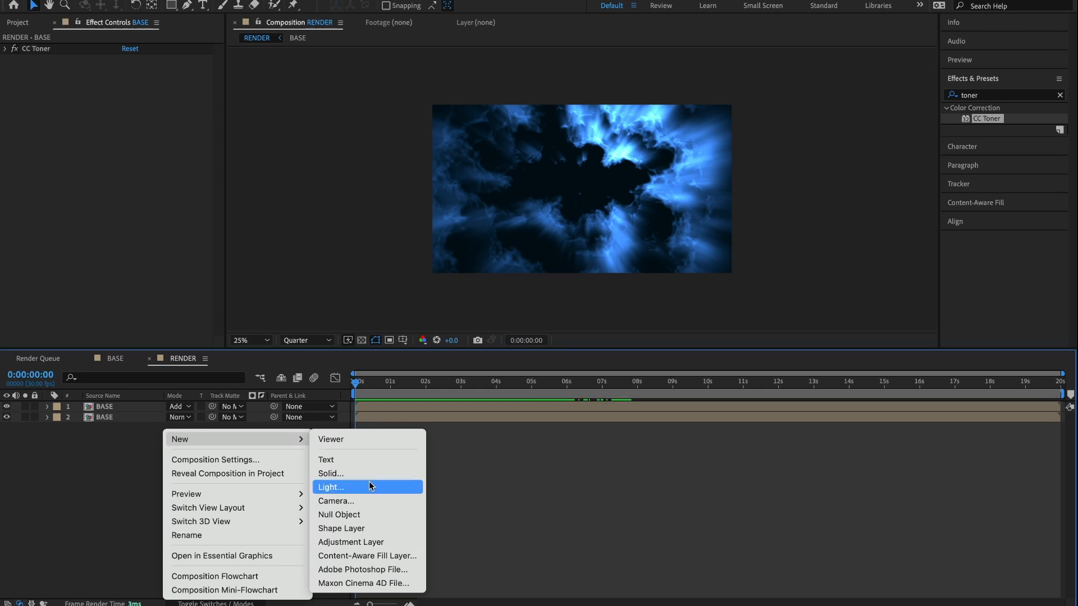
click(348, 543)
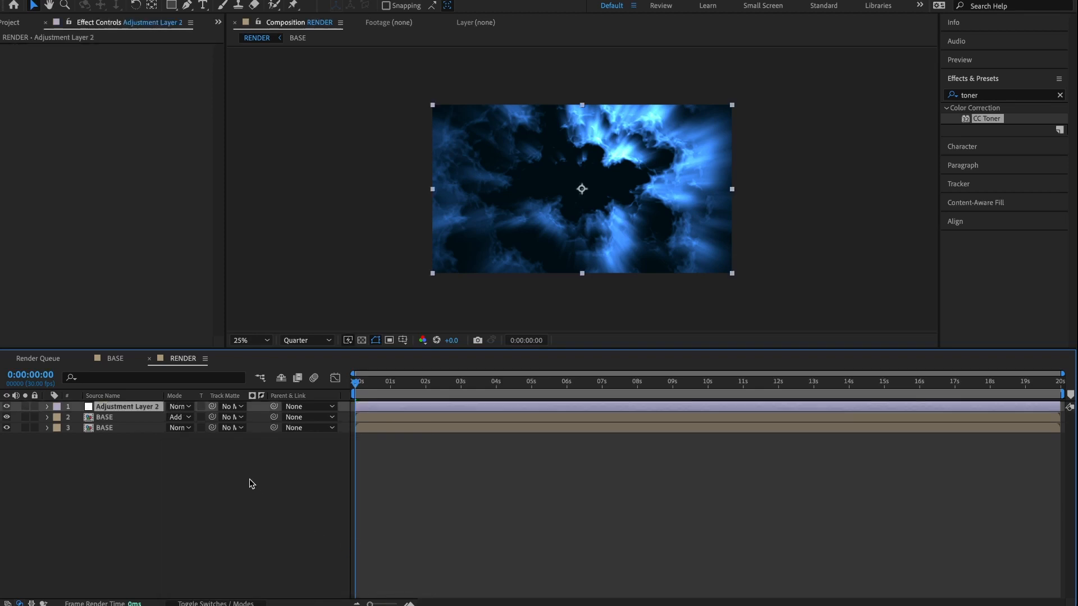
key(Return)
text(COLOR)
key(Return)
Find the Gradient Ramp effect and apply it to the COLOR adjustment layer.
click(986, 95)
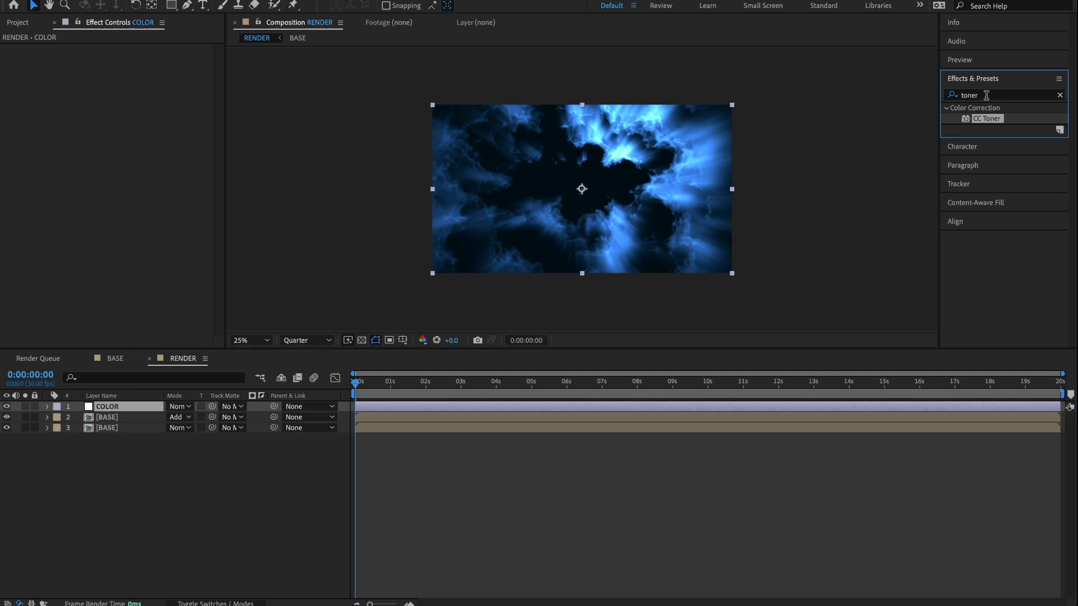
key(super+5)
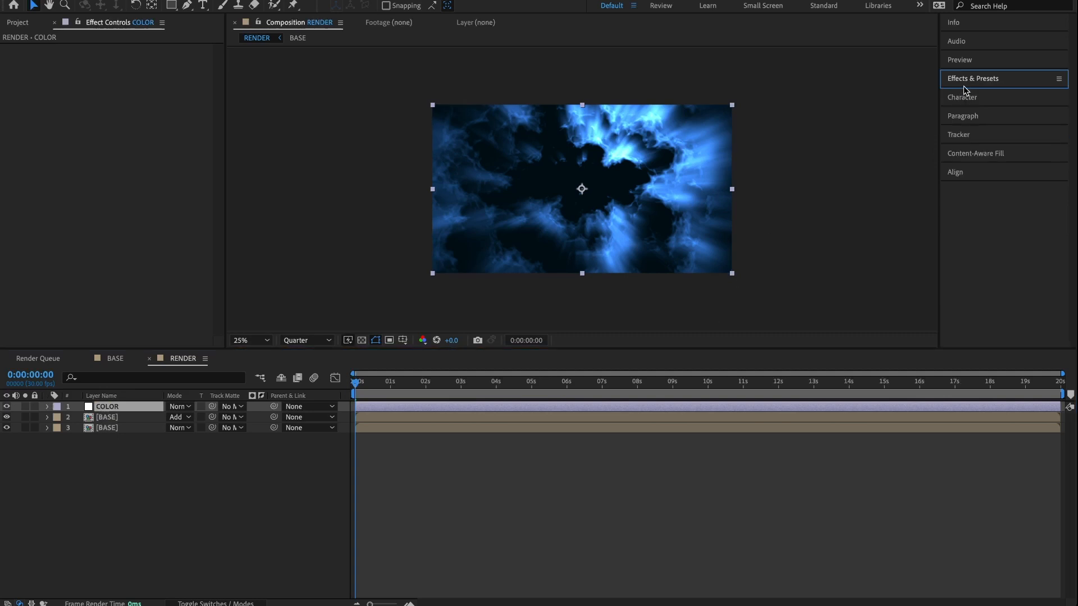
key(super+5)
text(gard)
key(BackSpace)
key(BackSpace)
key(BackSpace)
text(radient ramp)
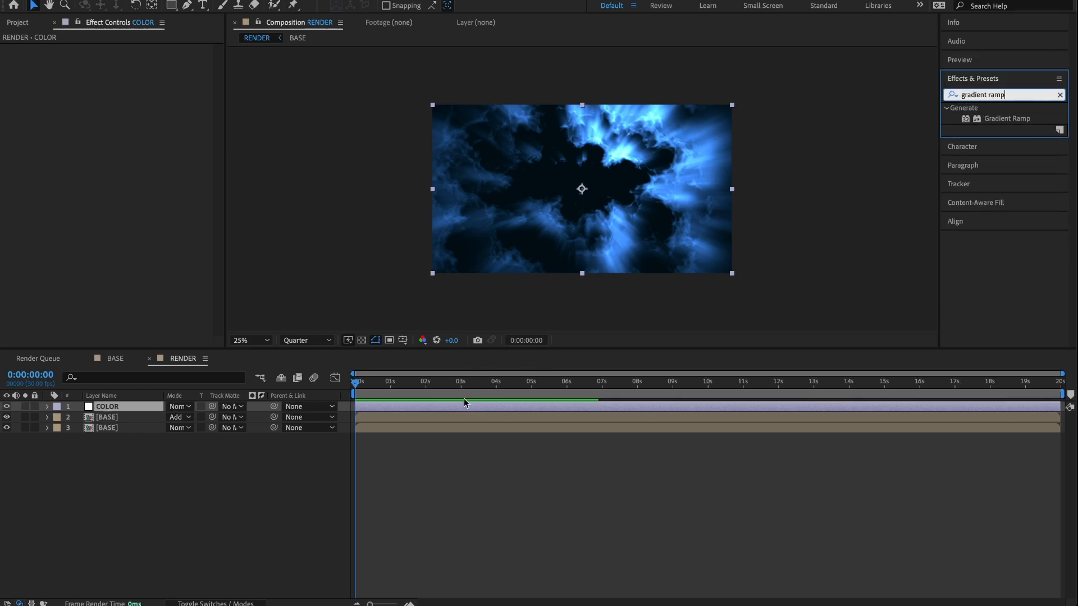
double_click(1008, 117)
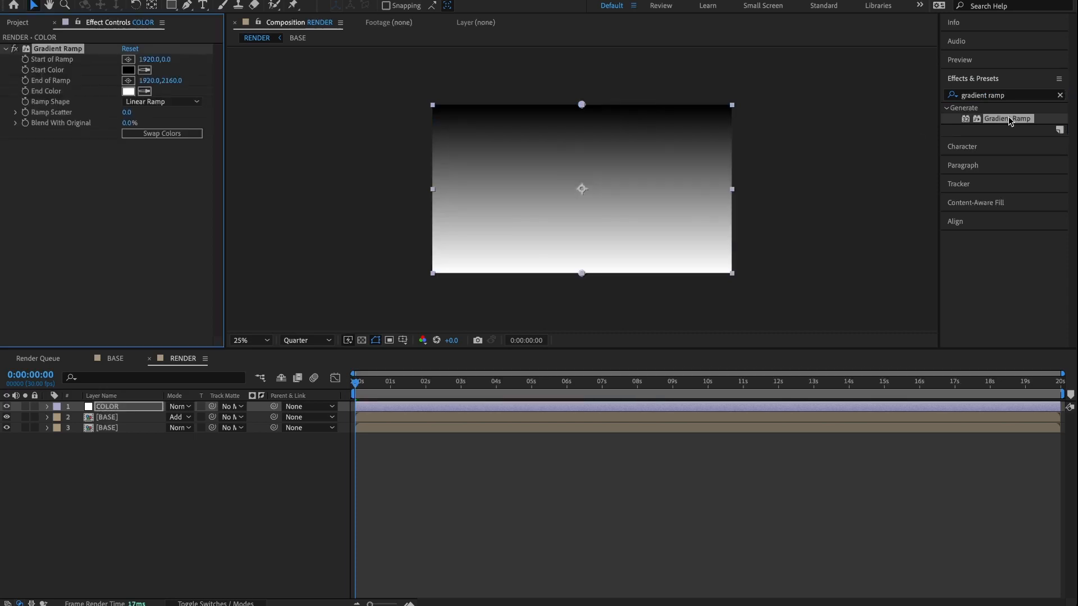
Set the Gradient Ramp's start point Y value to 1055 and its start colour to white (#FFFFFF).
click(168, 59)
text(1055)
key(Return)
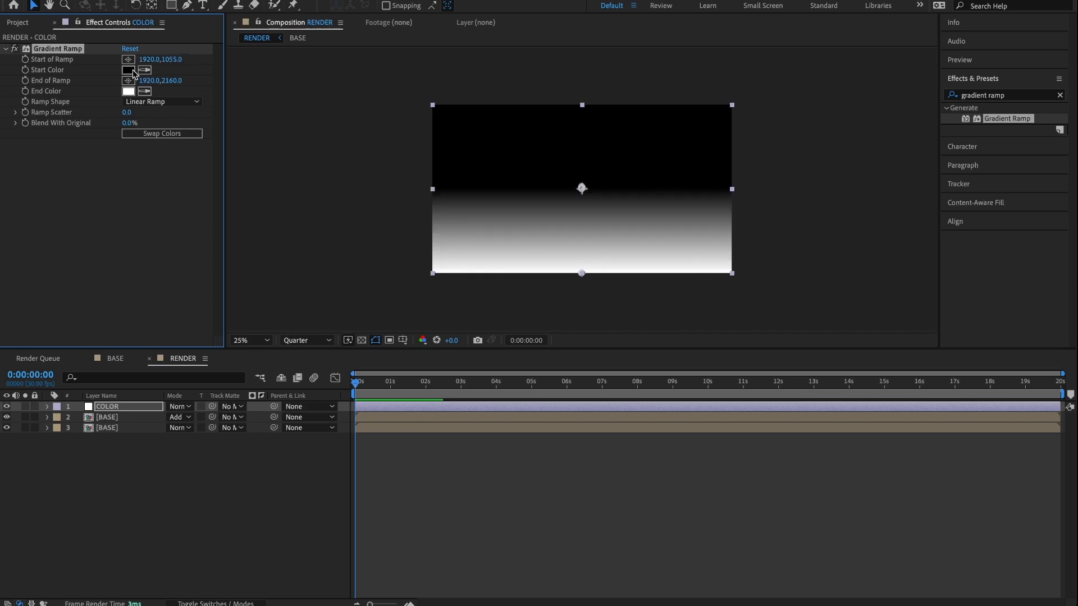
click(134, 72)
mouse_move(426, 344)
mouse_down()
mouse_move(384, 334)
mouse_move(356, 311)
mouse_up()
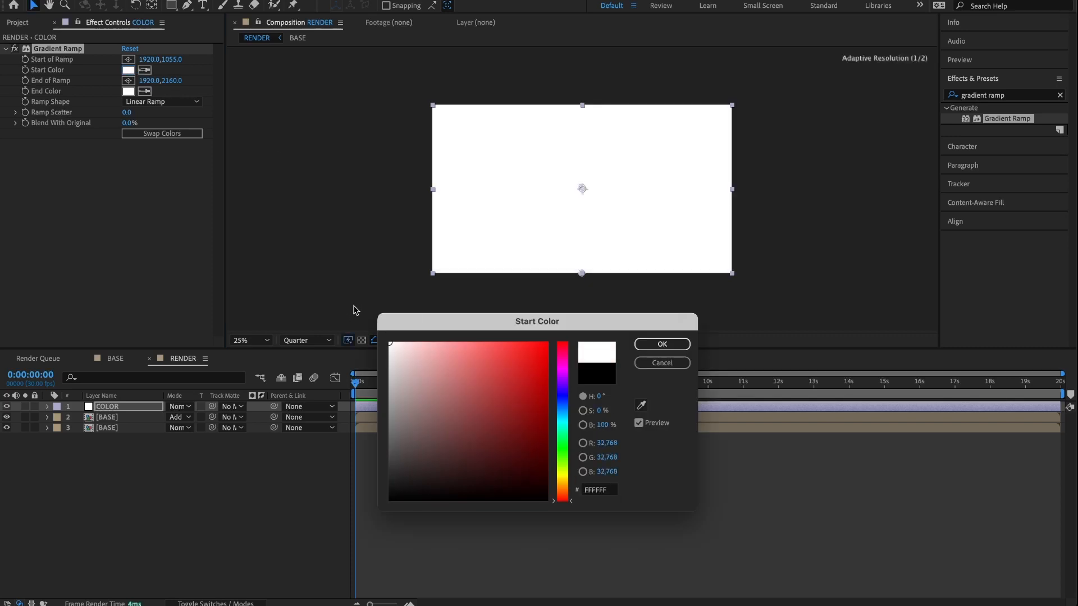
key(Return)
Set the Gradient Ramp's End of Ramp position to 6195, -25.
click(148, 83)
text(6195)
key(Return)
click(181, 79)
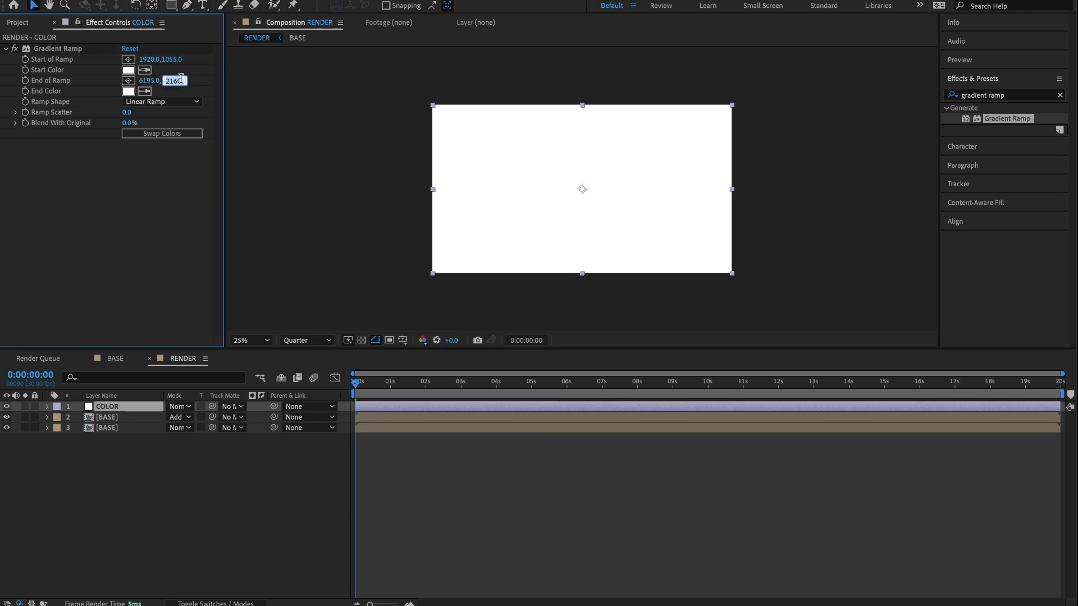
text(-25)
key(Return)
Set the Gradient Ramp's end colour to red (#FF0000) and its ramp shape to Radial Ramp.
click(128, 91)
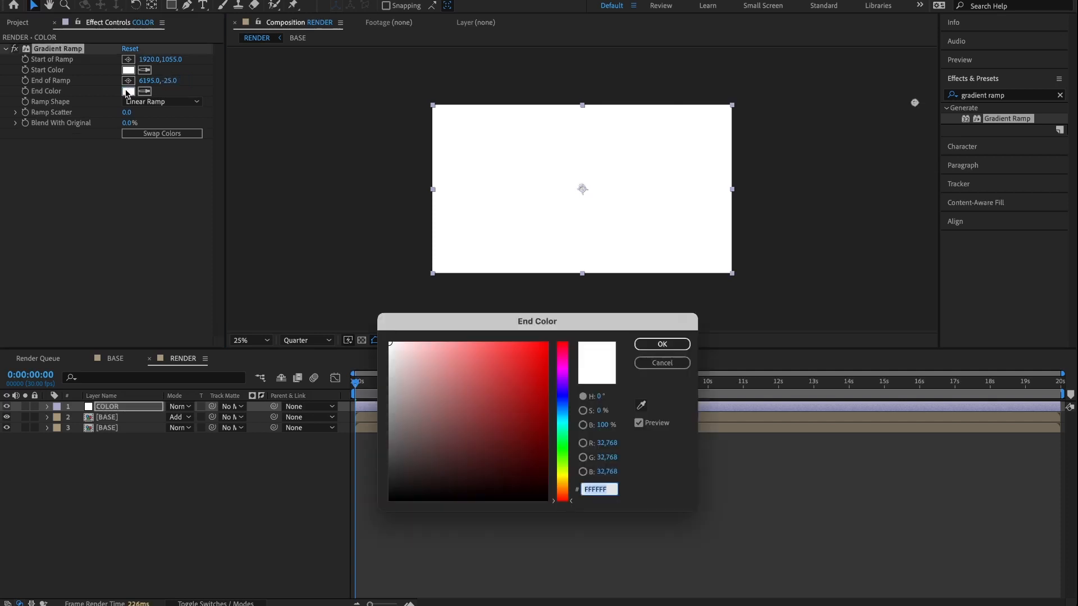
drag(534, 368, 590, 321)
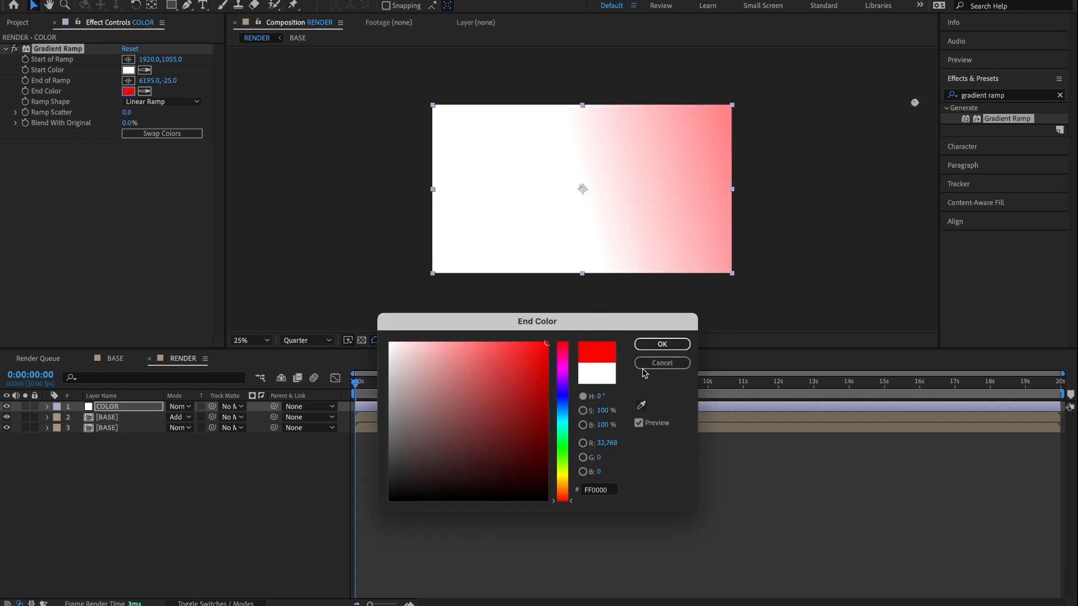
click(662, 345)
click(170, 102)
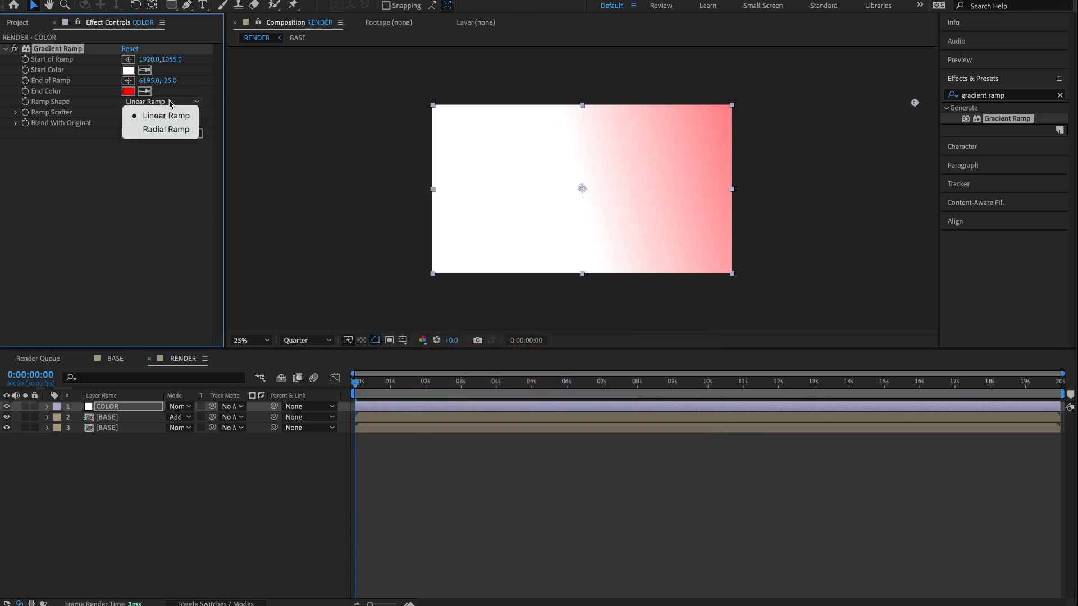
click(163, 130)
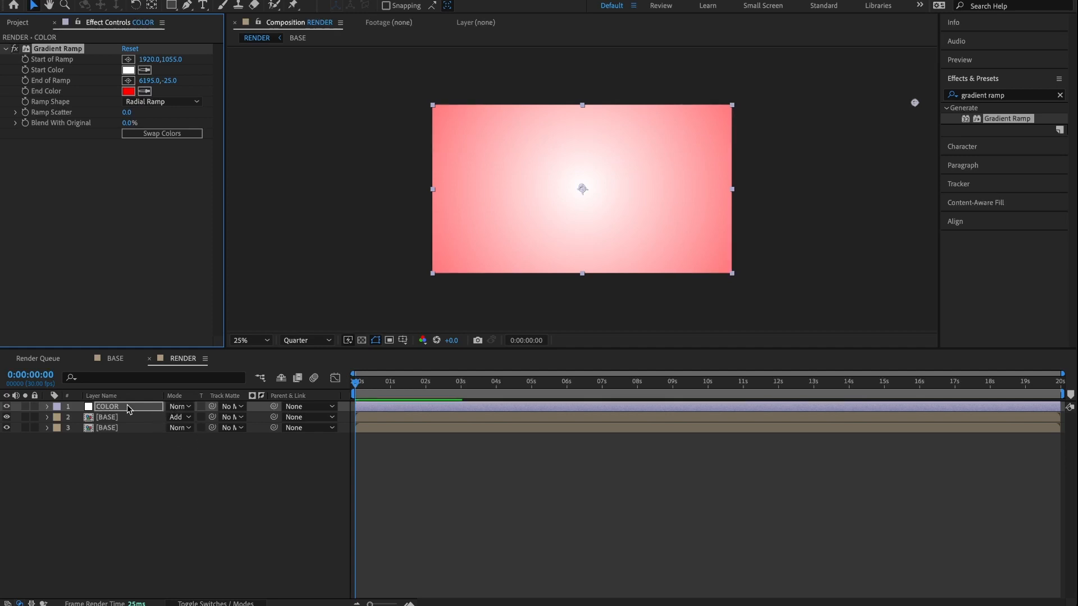
Set the COLOR layer's blending mode to Multiply and compare a mid-timeline frame with the layer hidden and shown.
click(181, 407)
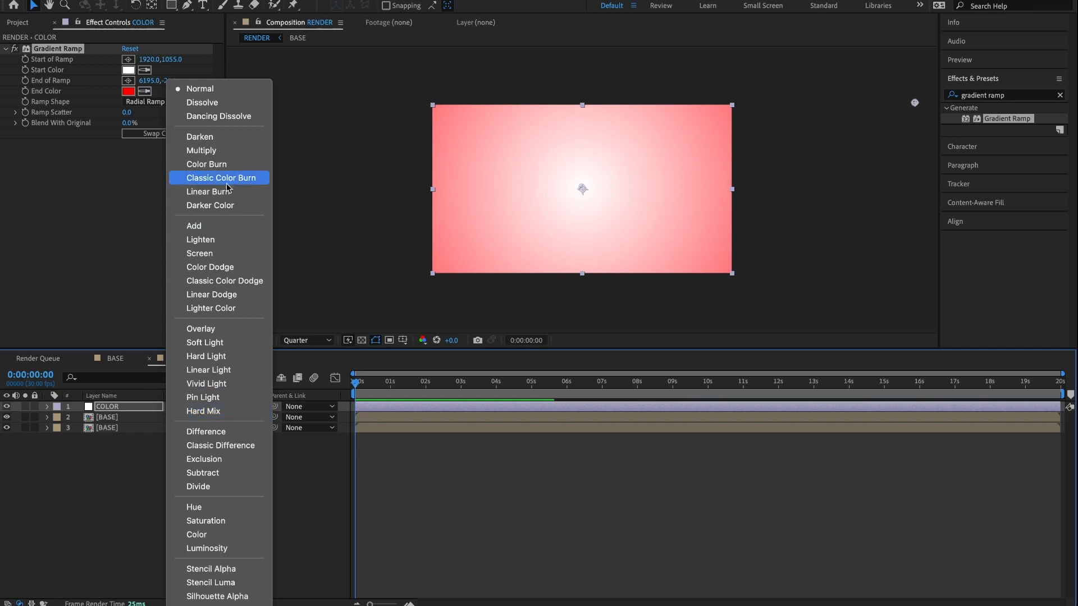
click(224, 152)
drag(379, 386, 476, 387)
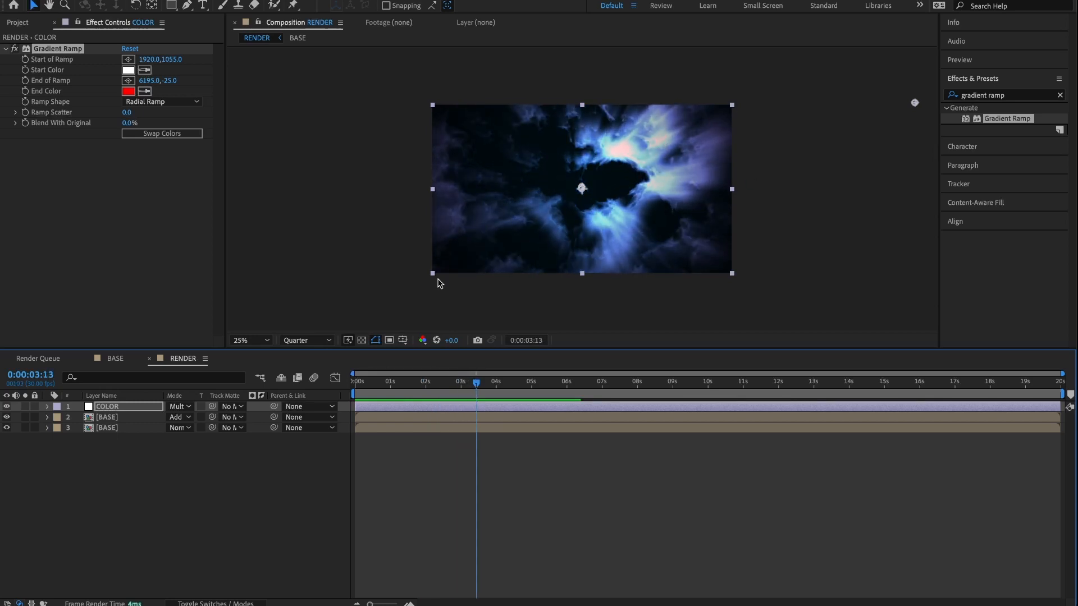
click(7, 407)
click(8, 407)
Examine the graded clouds up close at several points between the start and about five seconds of RENDER.
drag(490, 393, 523, 387)
scroll(706, 177, up, 2)
drag(789, 119, 634, 104)
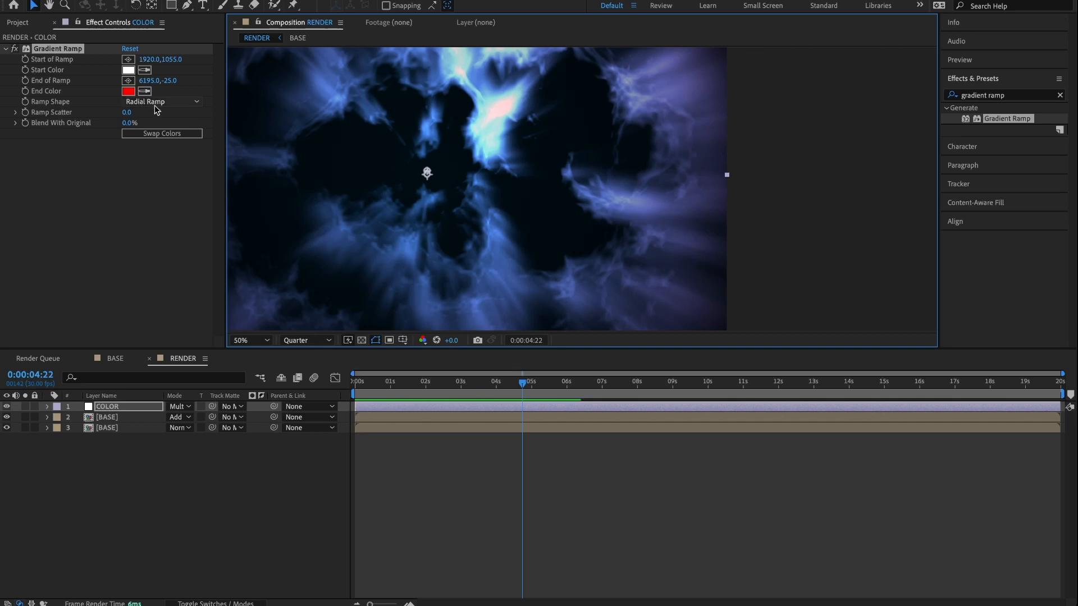
click(371, 382)
drag(456, 384, 492, 384)
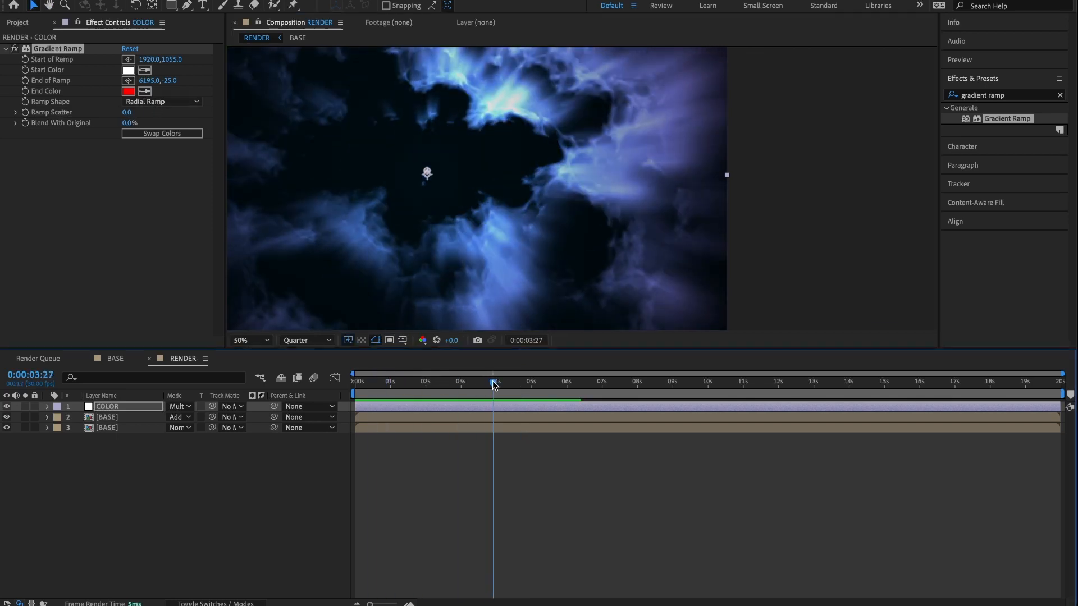
scroll(552, 188, down, 2)
drag(397, 386, 329, 386)
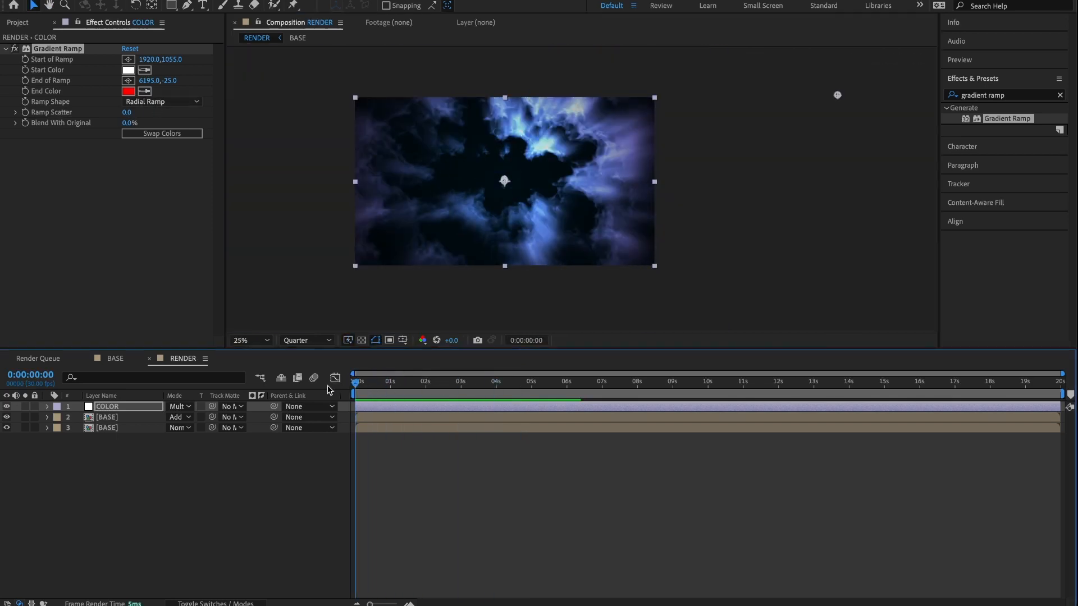
Play back the RENDER composition from its first frame to check the colour grade and the loop.
key(space)
drag(526, 142, 603, 134)
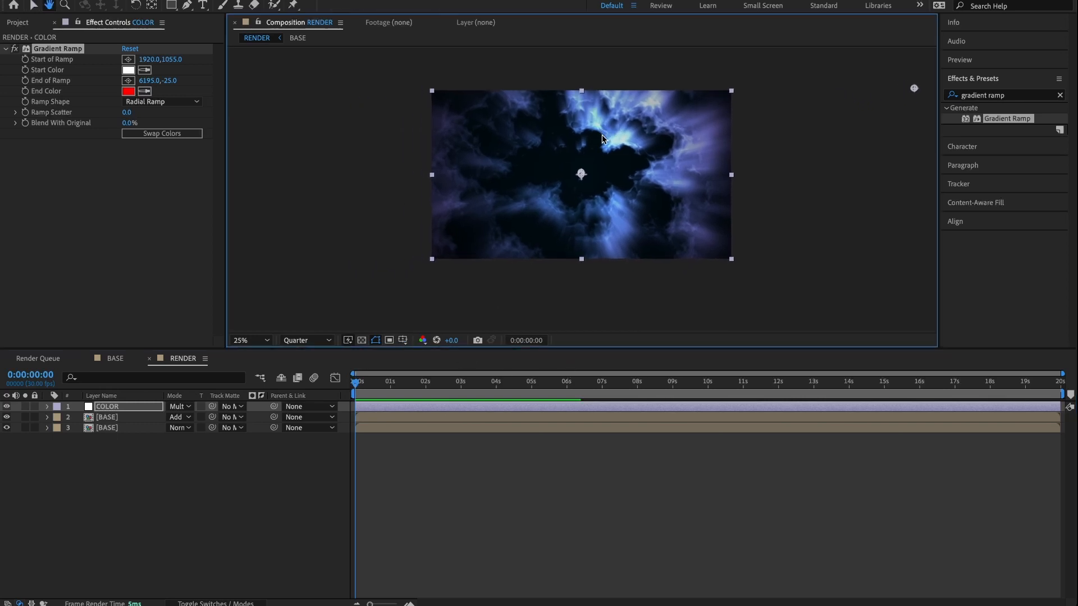
click(343, 392)
key(space)
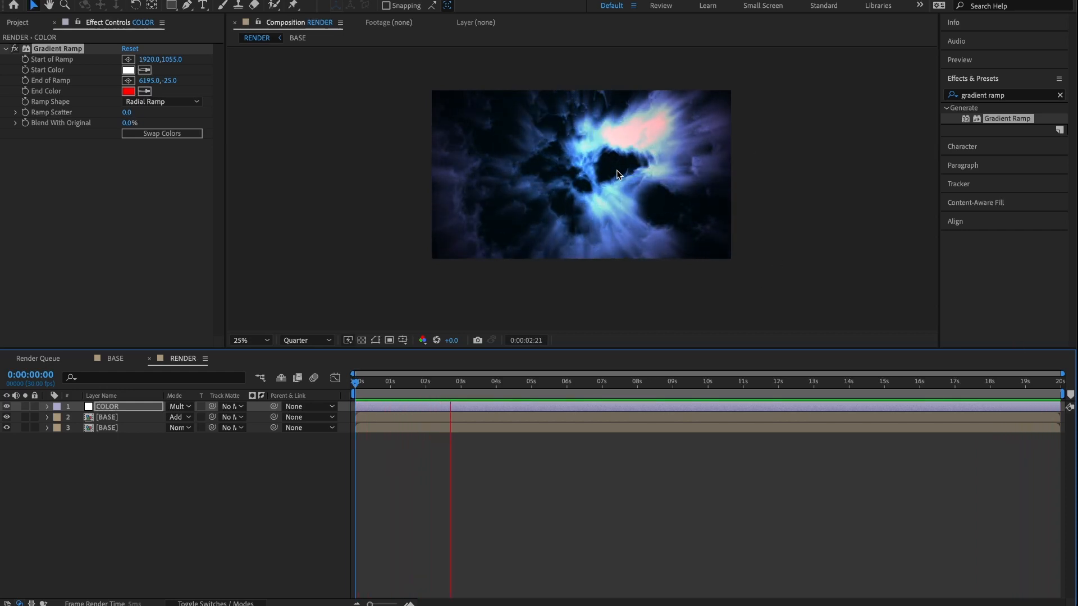
click(969, 389)
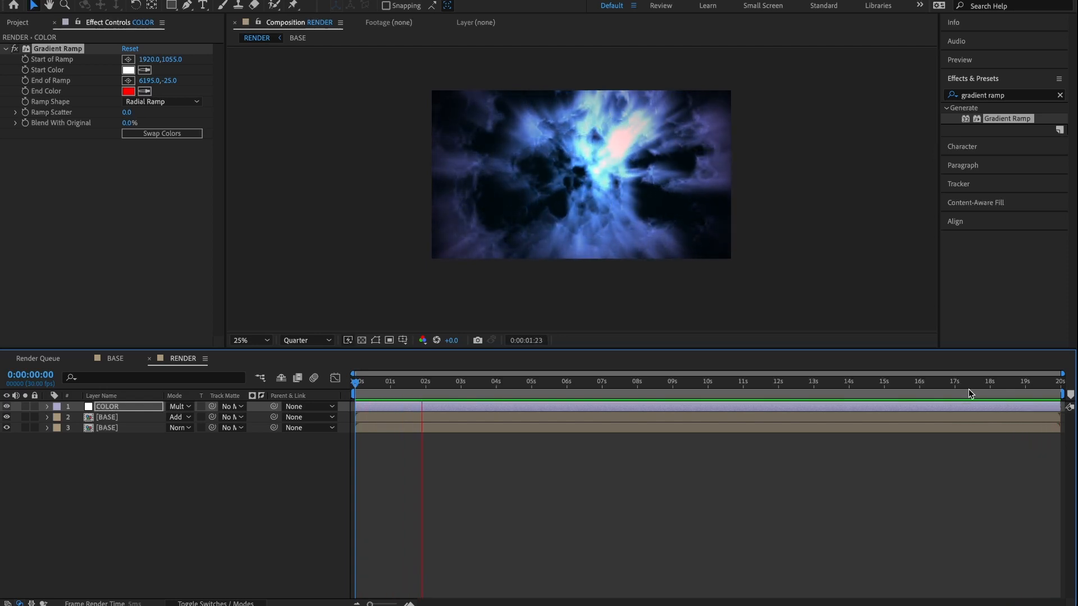
key(space)
Set the Fractal Noise scale on White Solid 1 in BASE to 200 and check the effect in RENDER.
click(115, 358)
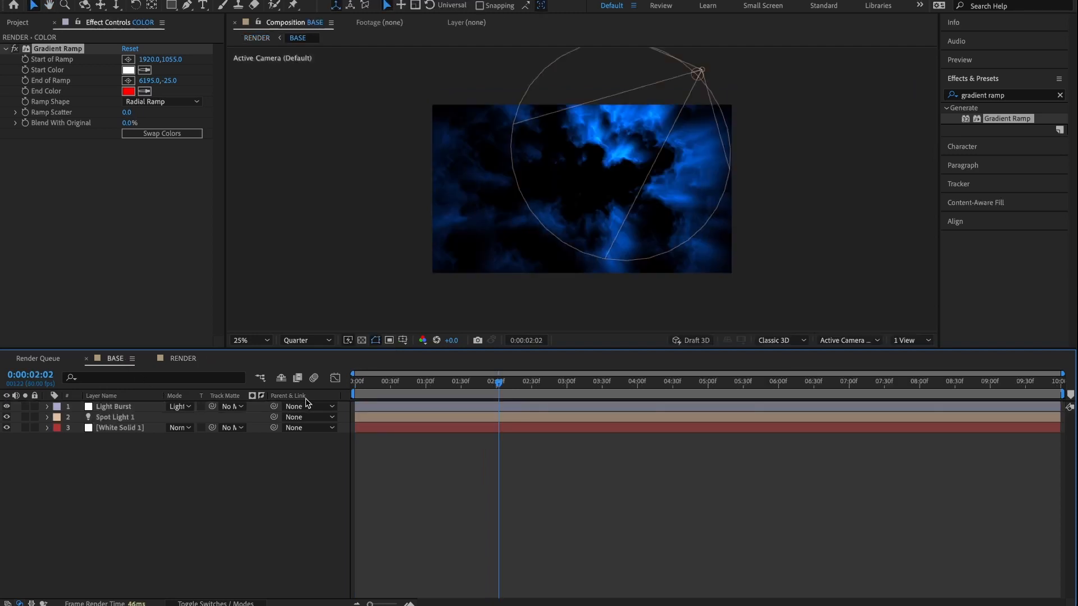
click(135, 428)
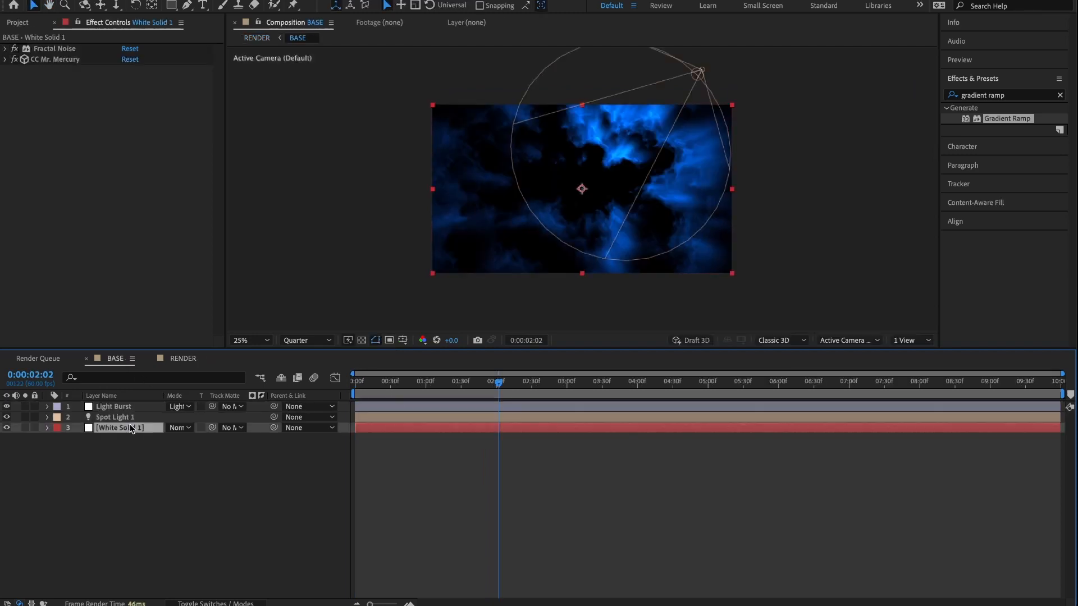
click(6, 49)
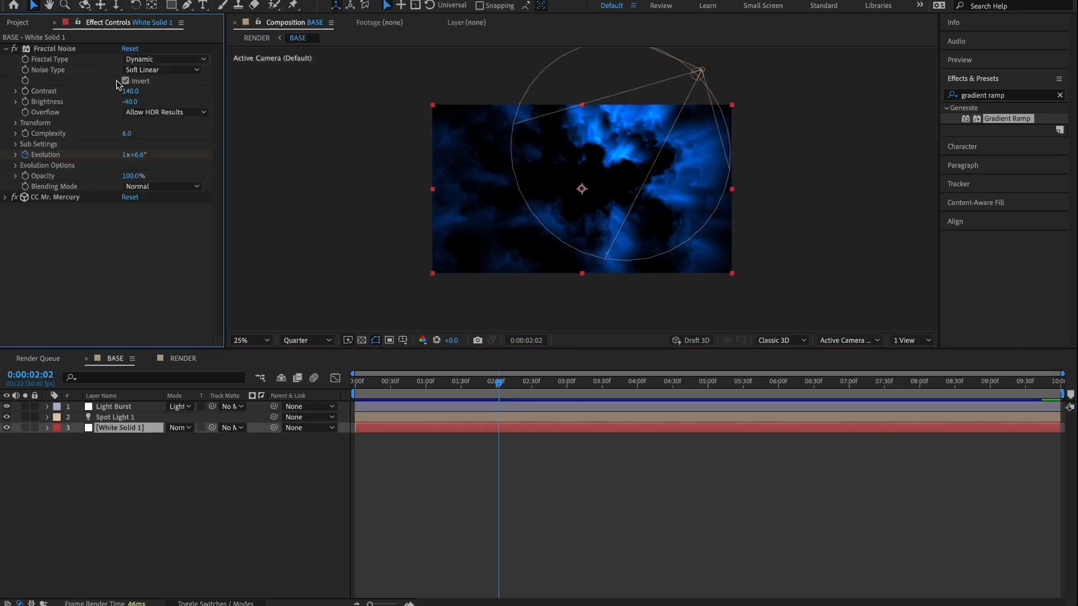
click(15, 122)
click(134, 155)
text(700)
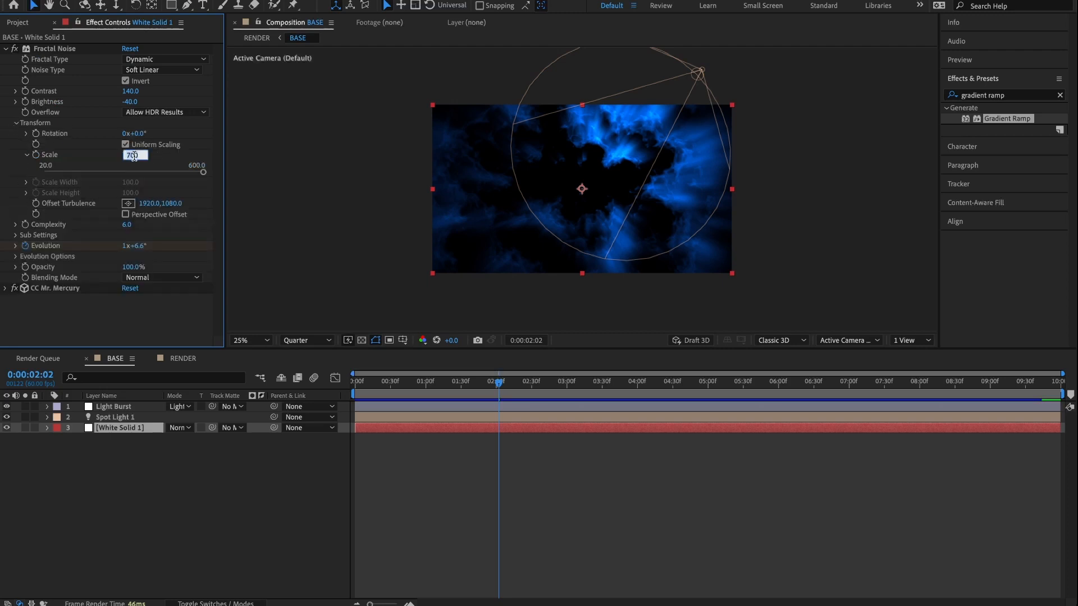
key(Return)
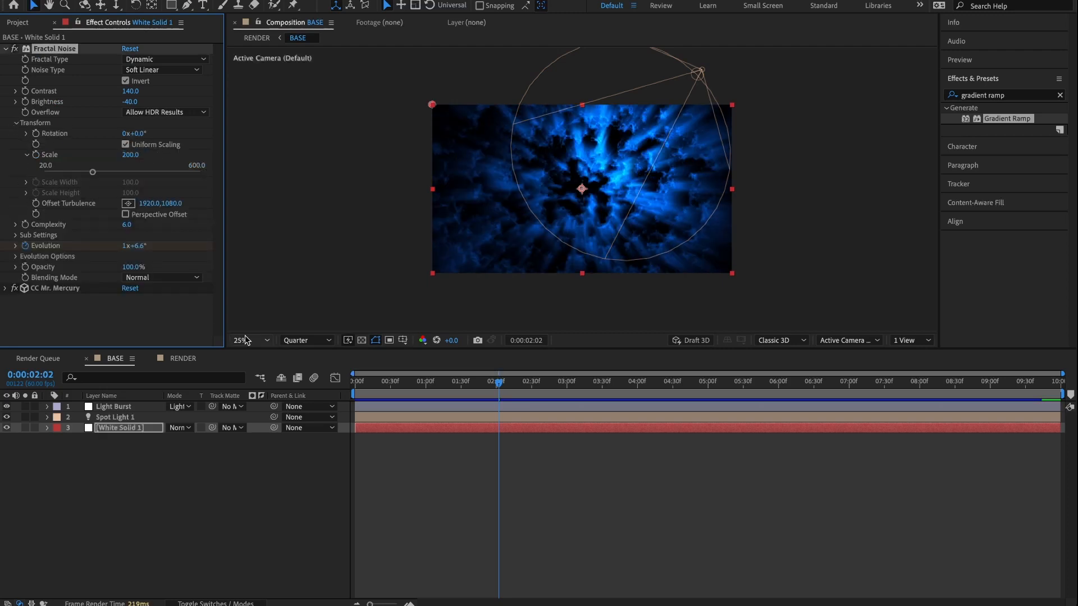
click(184, 360)
drag(498, 384, 470, 384)
key(space)
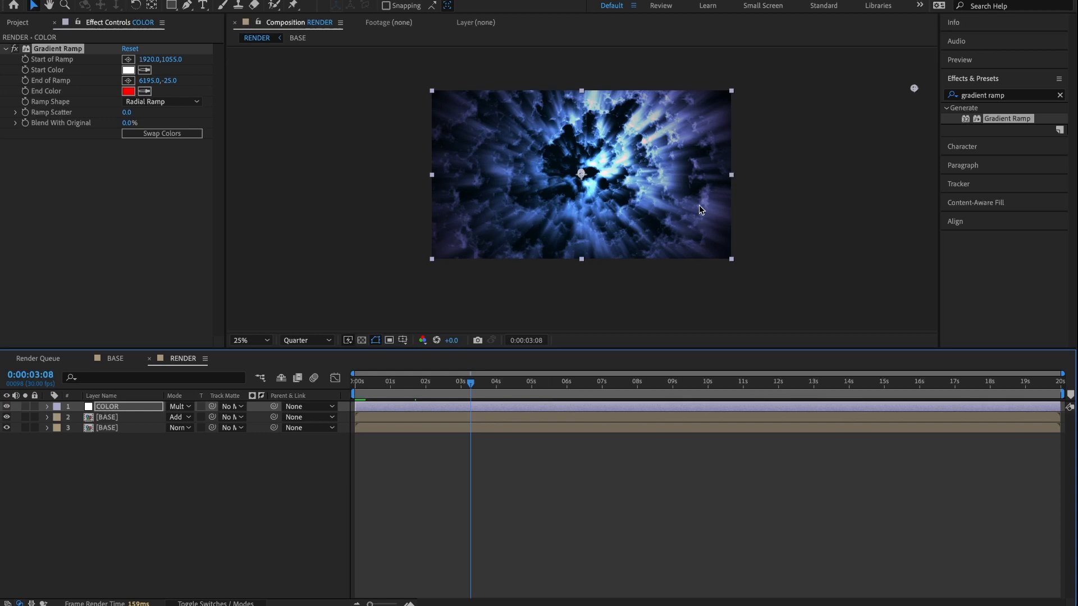
Try a much larger Fractal Noise scale on White Solid 1 in BASE and examine several frames in RENDER.
click(115, 359)
click(131, 155)
text(2)
text(0.0)
key(Return)
click(181, 358)
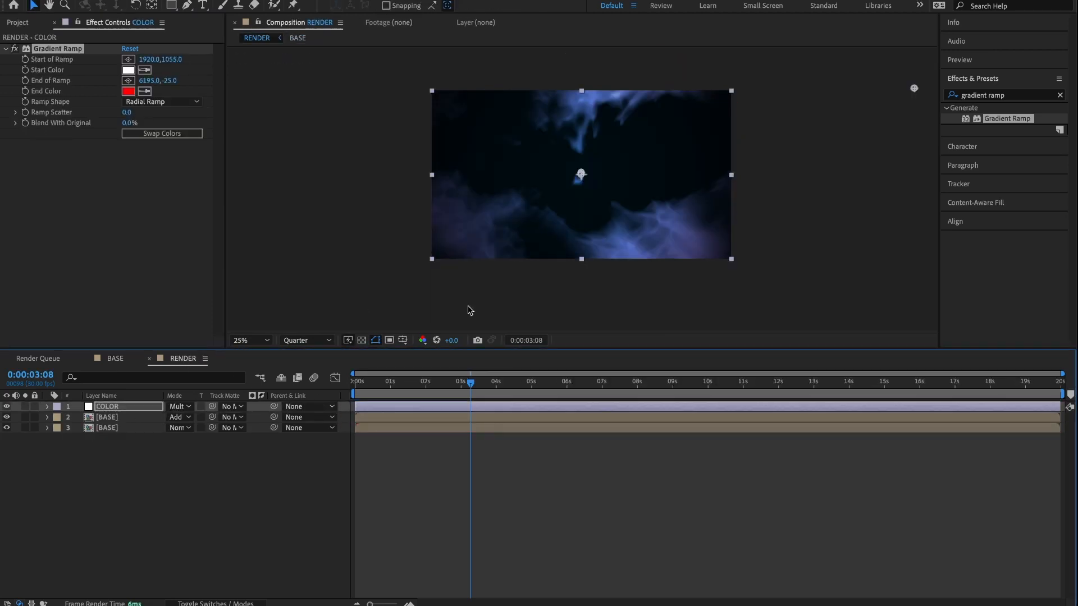
mouse_move(471, 383)
mouse_down()
mouse_move(436, 384)
mouse_move(472, 383)
mouse_up()
click(604, 384)
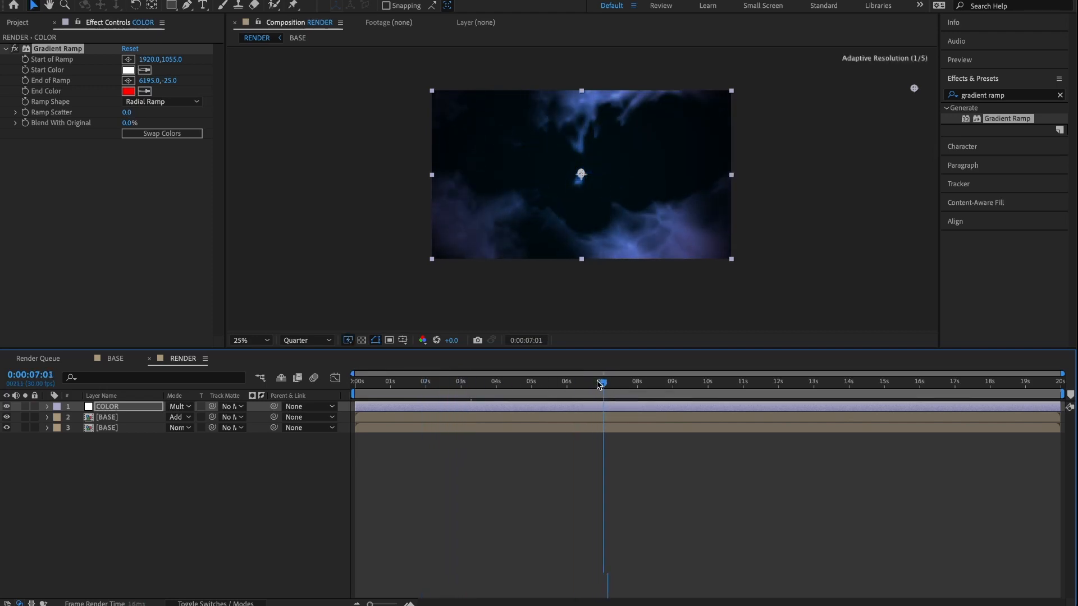
drag(604, 384, 570, 383)
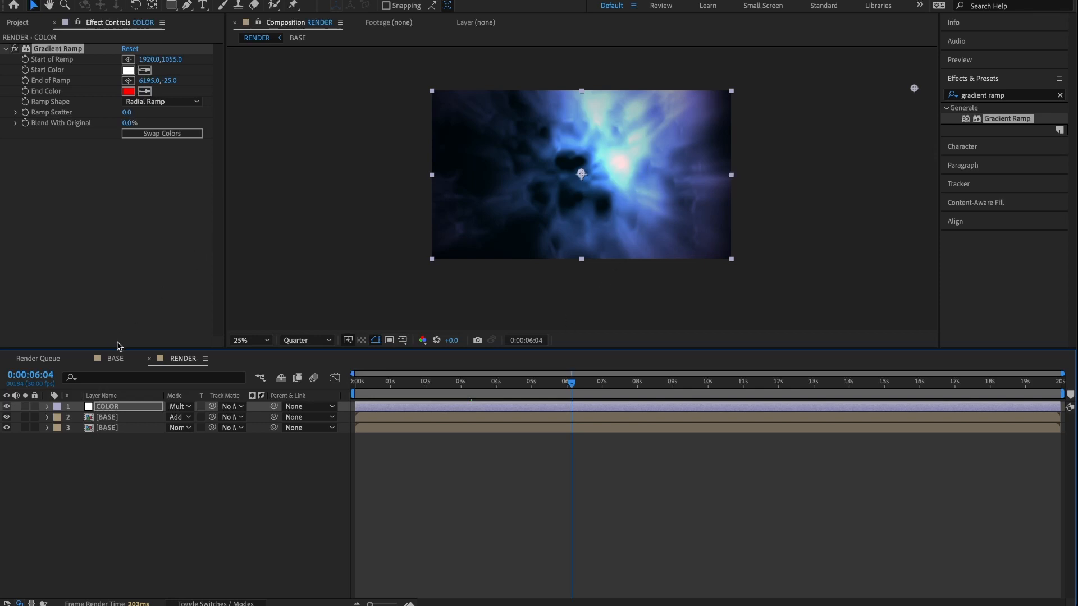
Set the Fractal Noise scale on White Solid 1 in BASE to 700 and return to RENDER.
click(117, 358)
click(132, 154)
text(700)
key(Return)
click(187, 359)
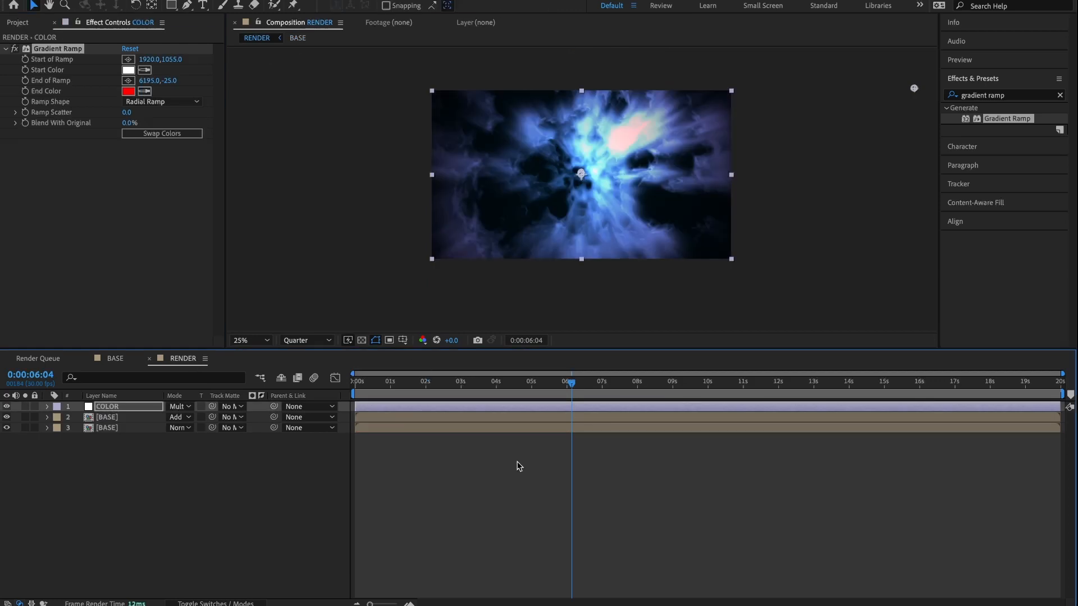
Check frames around six and two seconds in RENDER, and play back the finished animation.
click(574, 385)
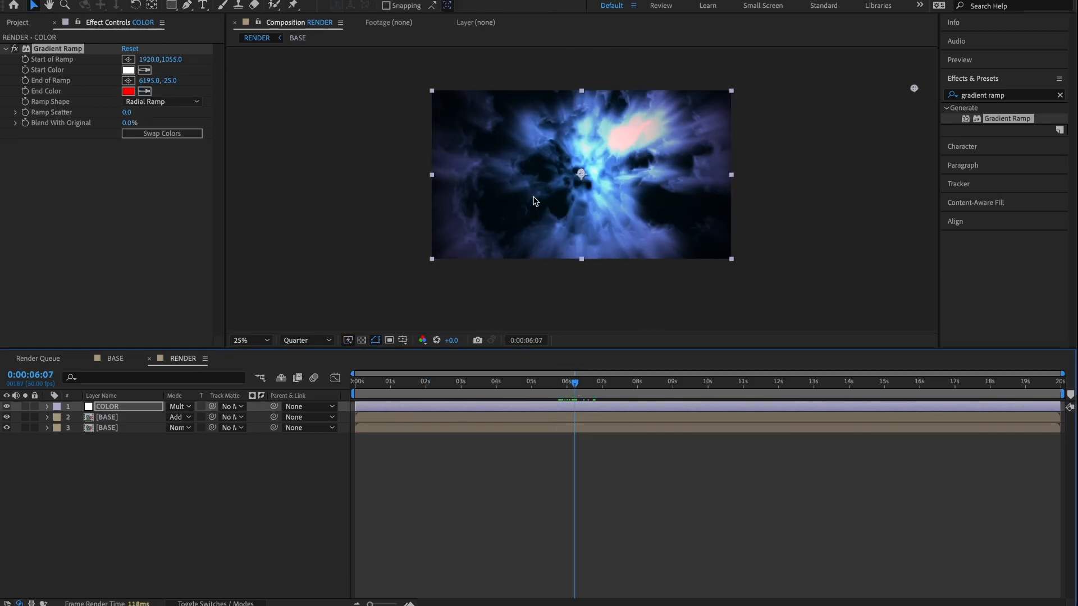
drag(469, 386, 440, 383)
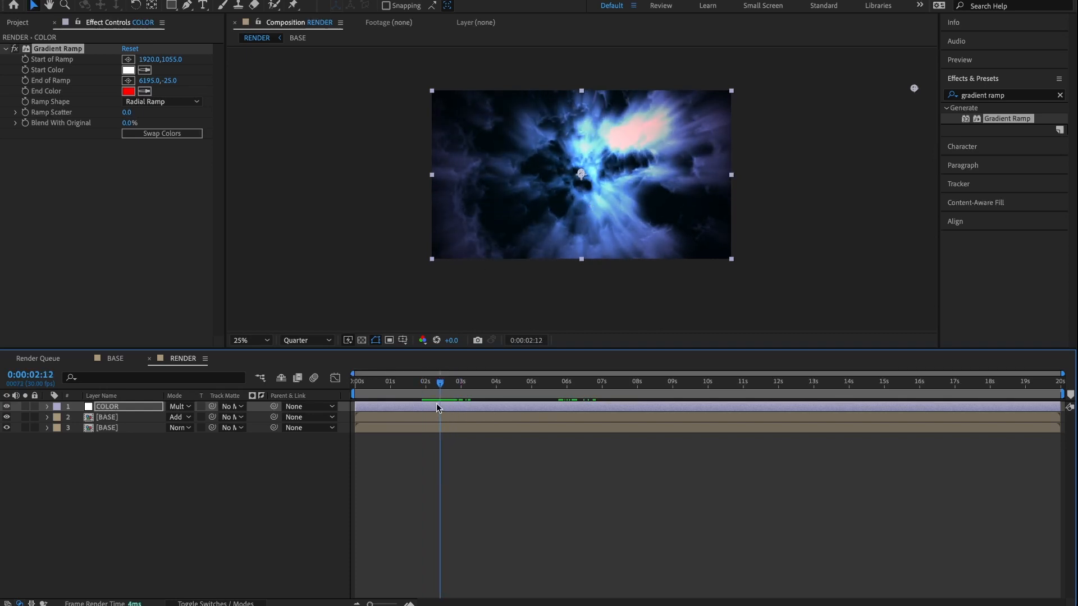
key(space)
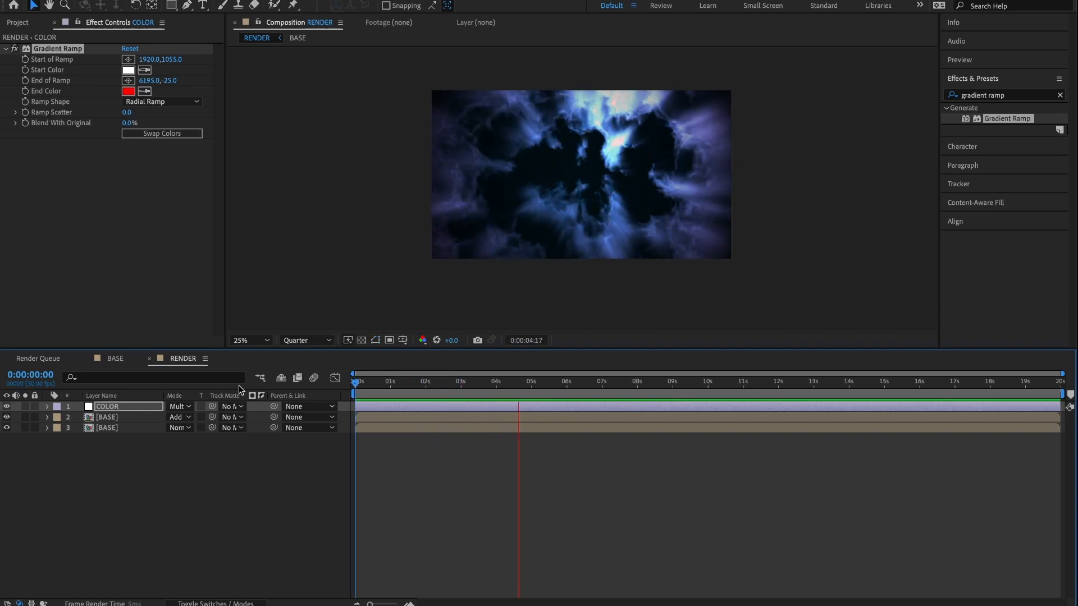